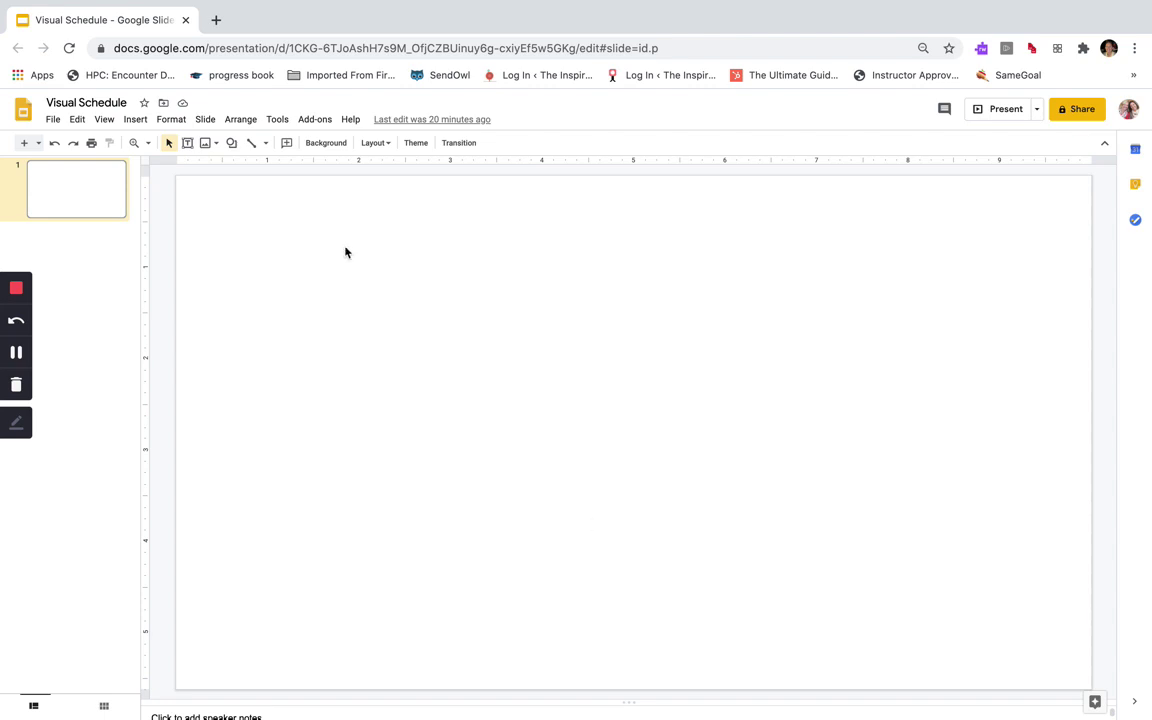
Start an image upload from the computer and select vis schedule 1–8.png on the Desktop
click(208, 145)
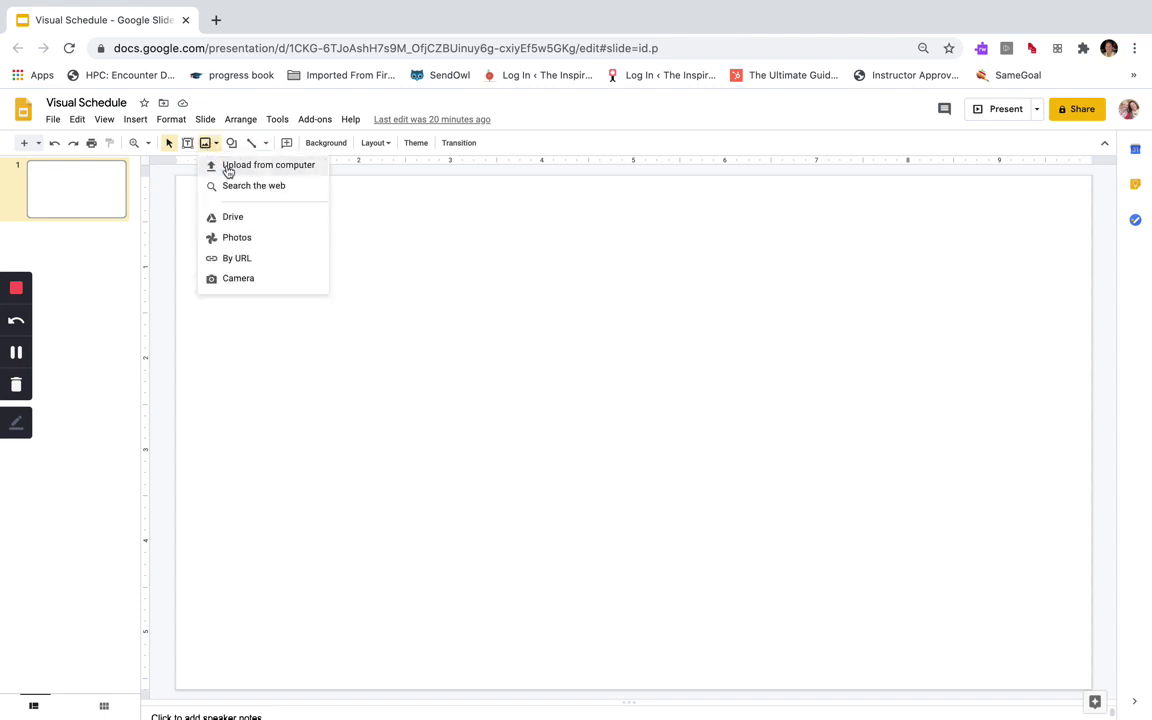
click(228, 168)
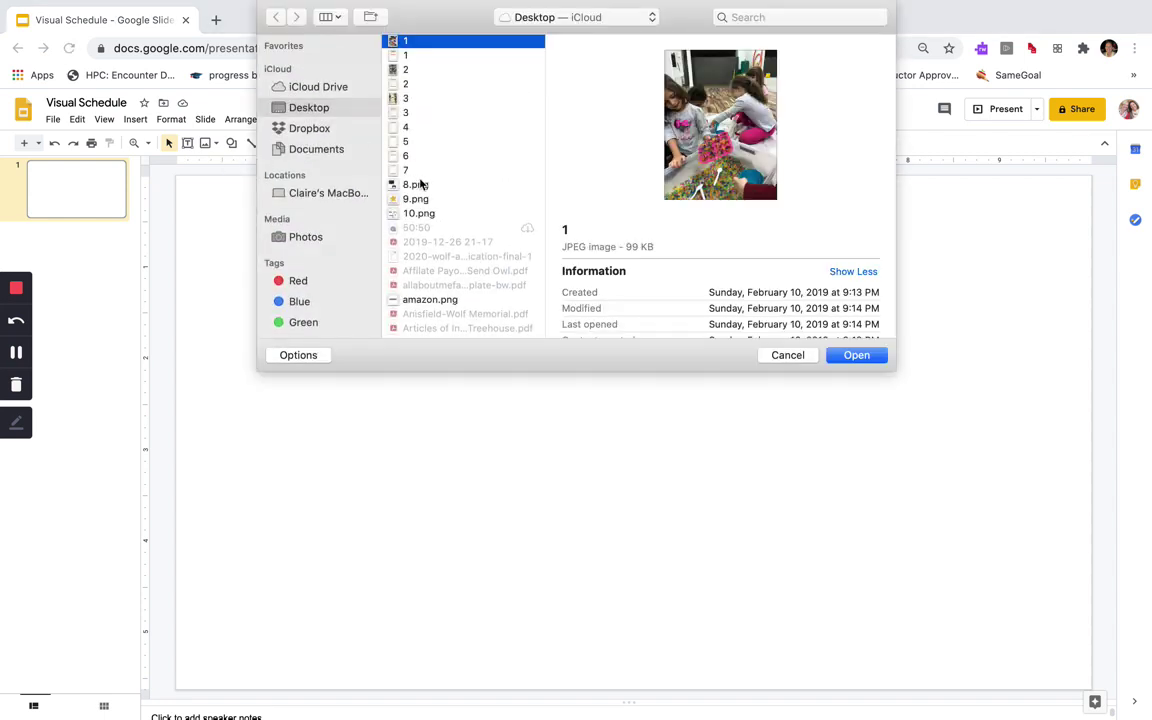
text(vis)
scroll(460, 230, down, 2)
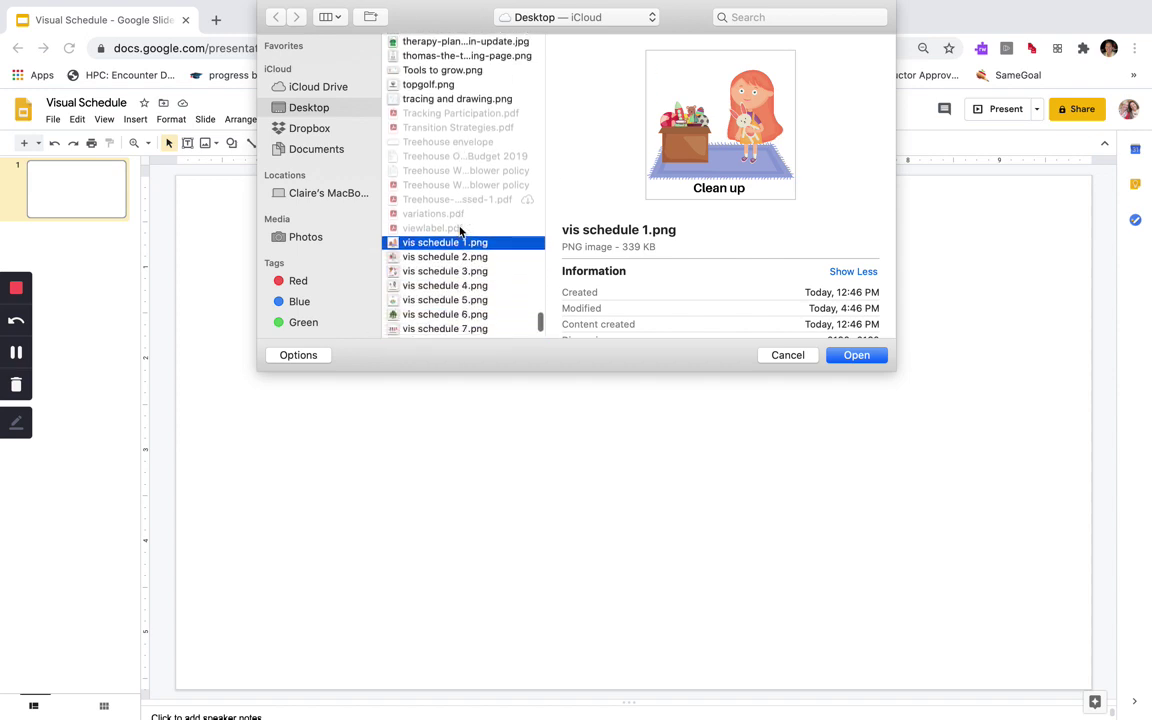
scroll(460, 230, down, 3)
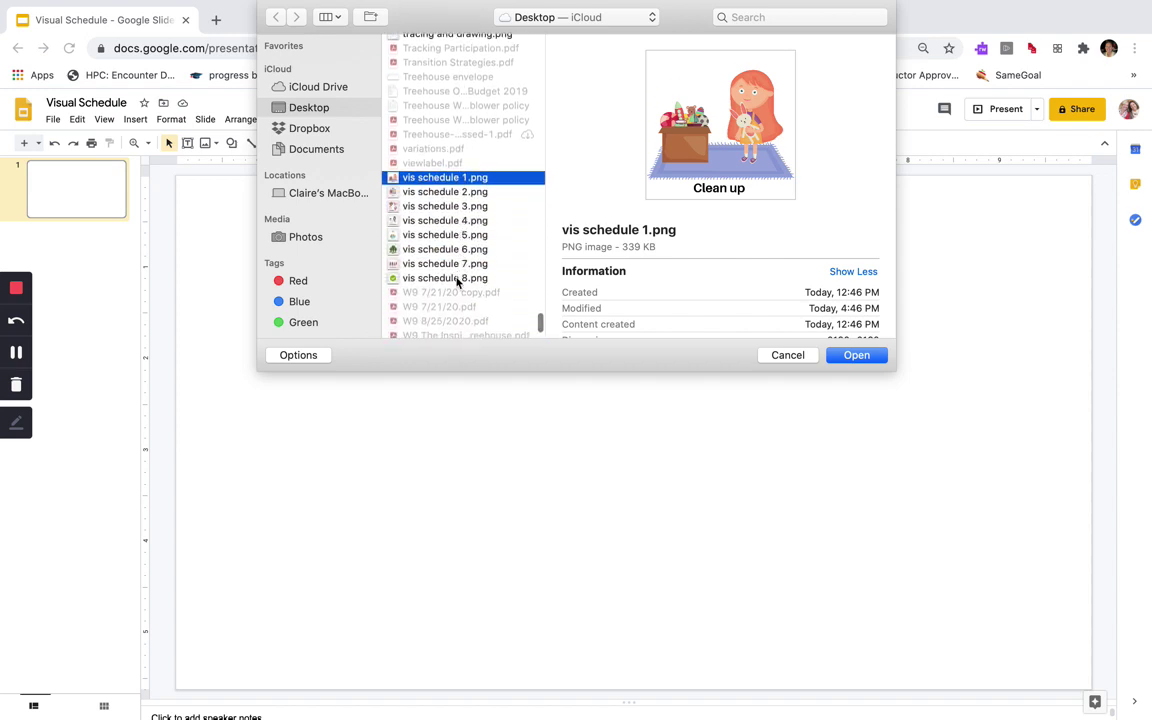
shift+click(457, 279)
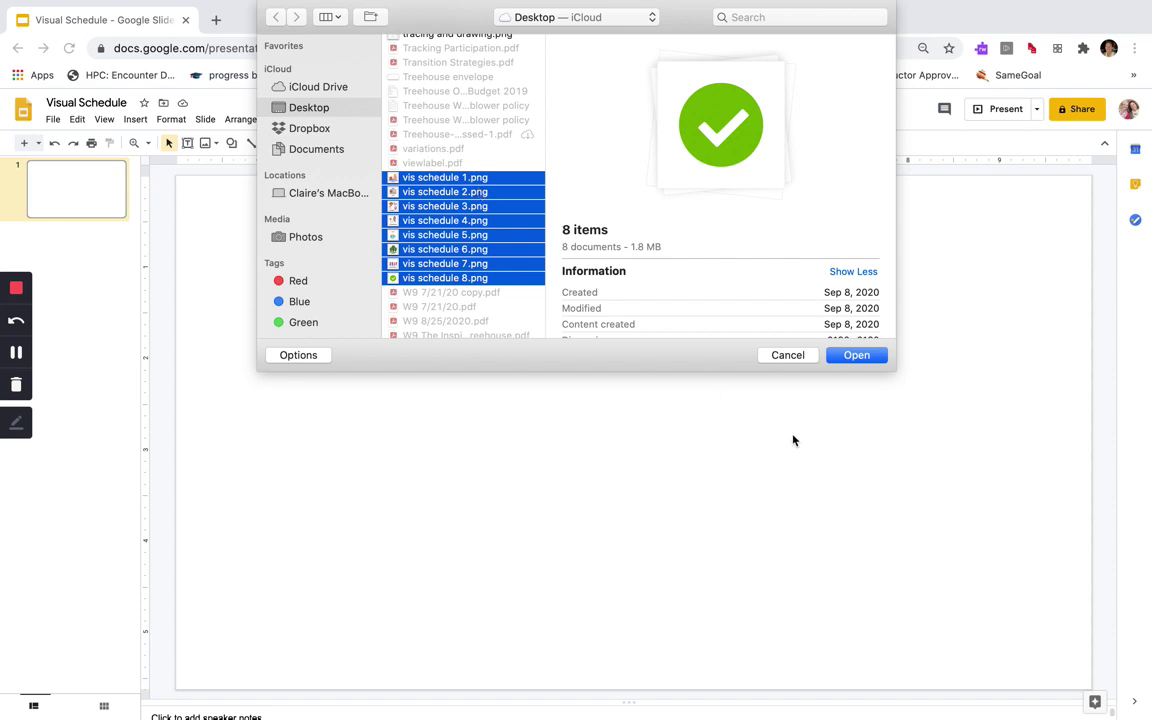
Insert the eight pictures and shrink the green check mark into the lower-right corner
click(867, 361)
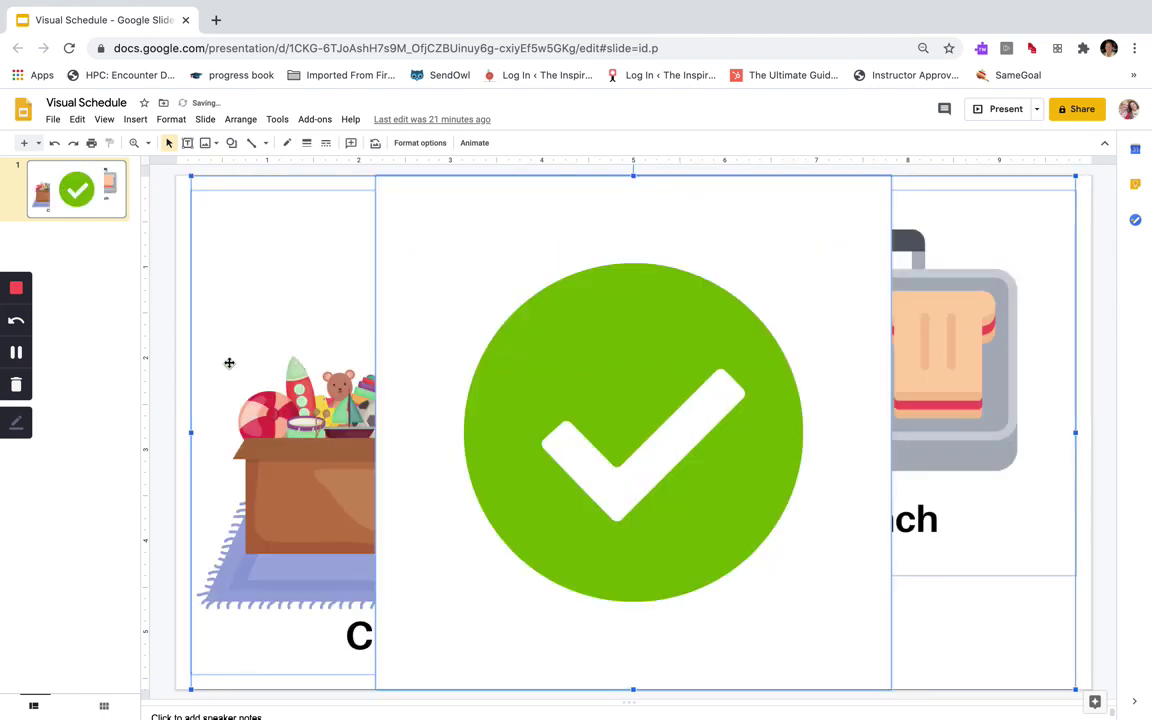
click(170, 363)
click(590, 438)
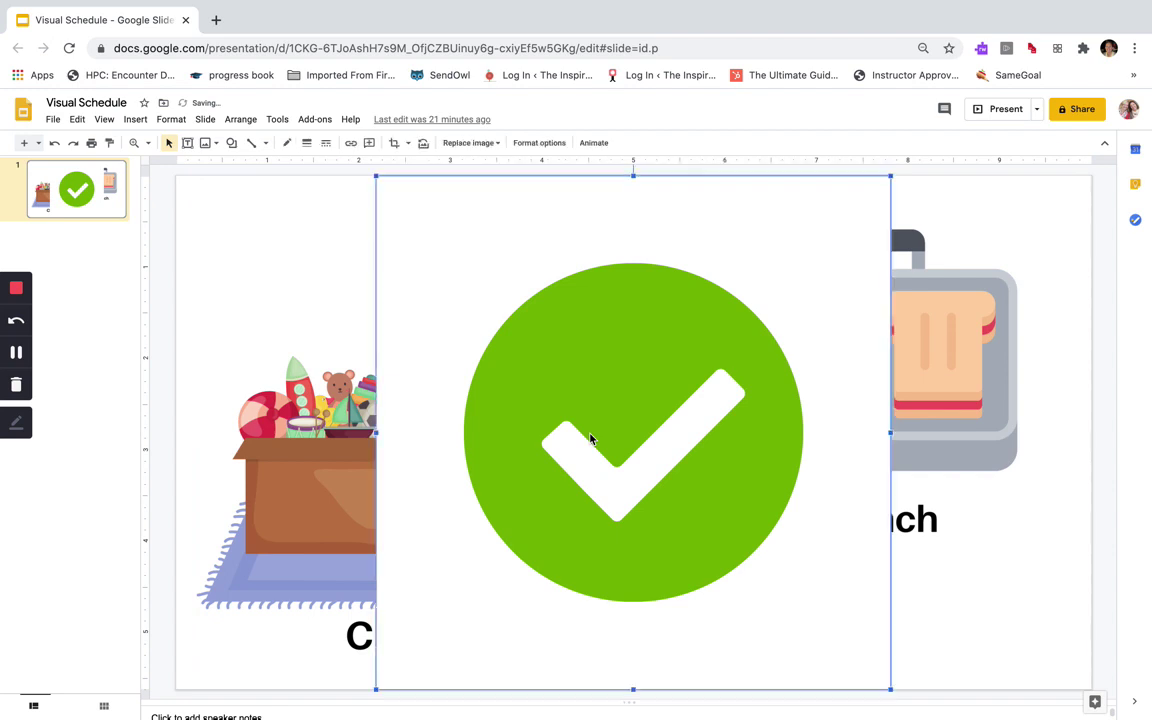
drag(375, 175, 812, 583)
drag(835, 625, 1011, 598)
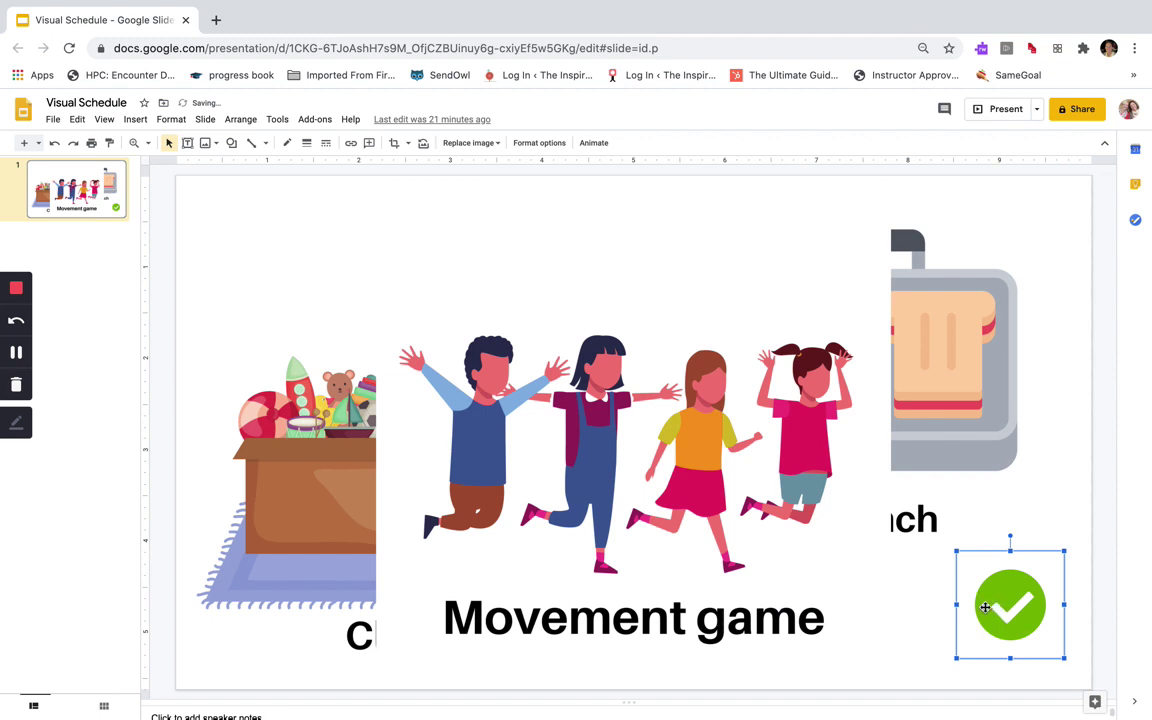
click(20, 356)
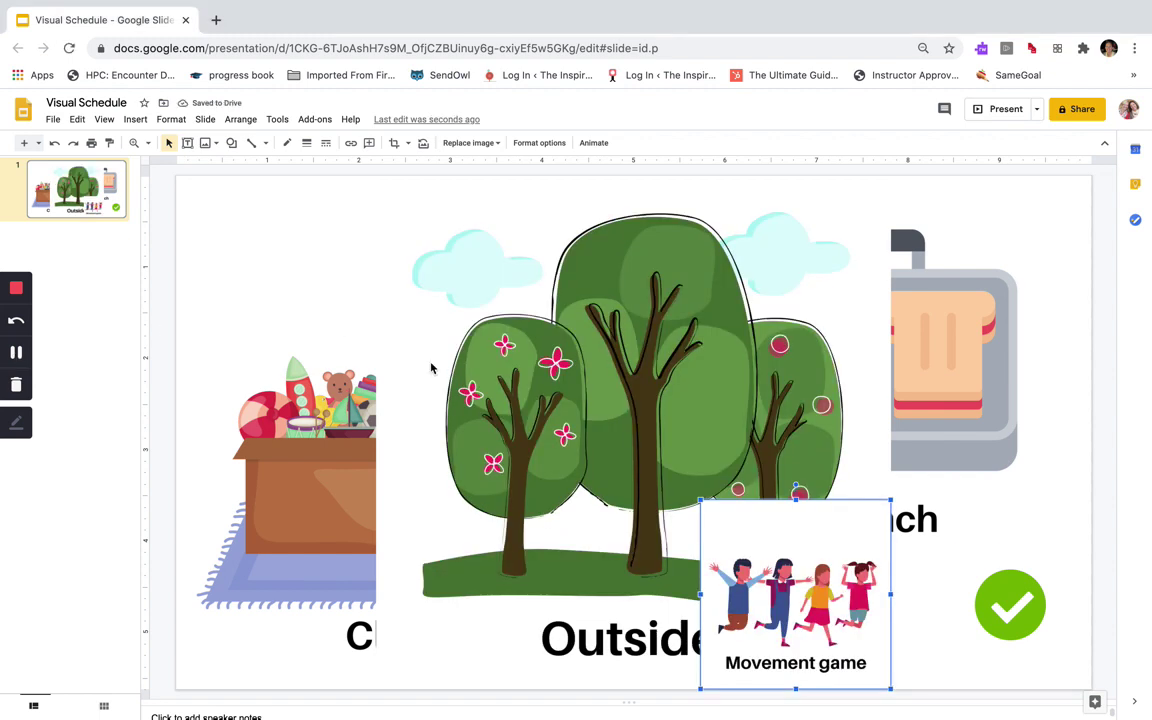
Shrink the Outside and Snack pictures and place them side by side at the top left
click(419, 337)
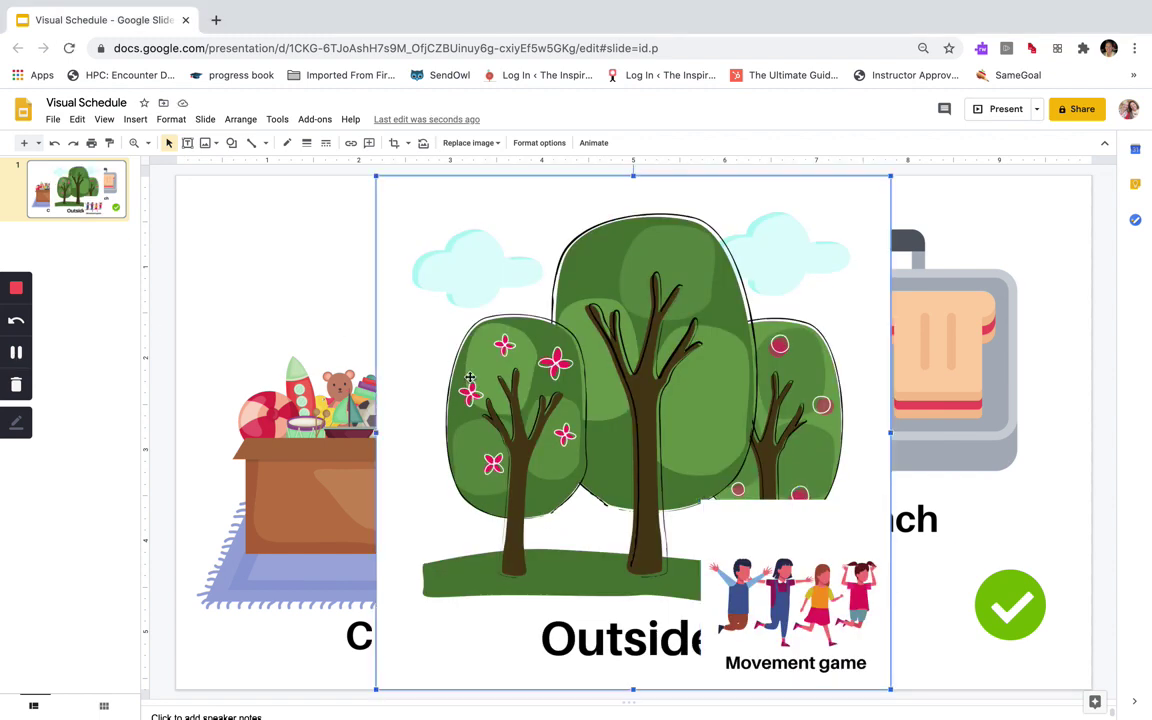
drag(376, 176, 607, 407)
drag(680, 474, 403, 407)
drag(469, 461, 248, 235)
click(454, 456)
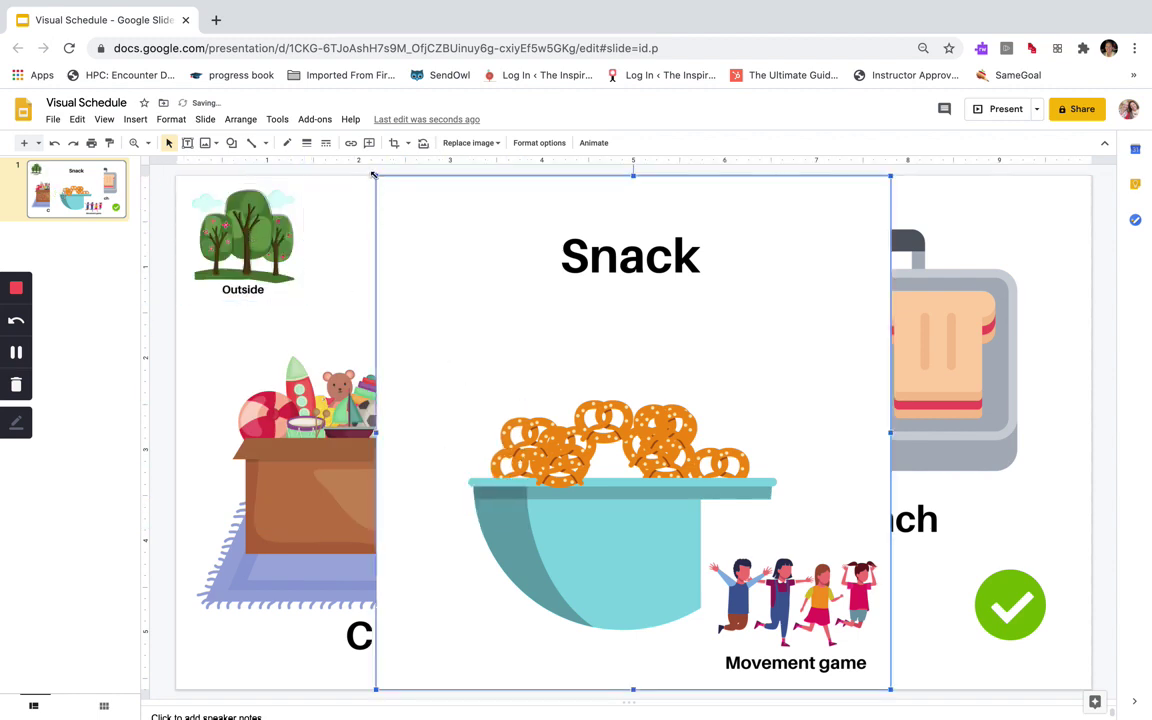
drag(372, 175, 596, 397)
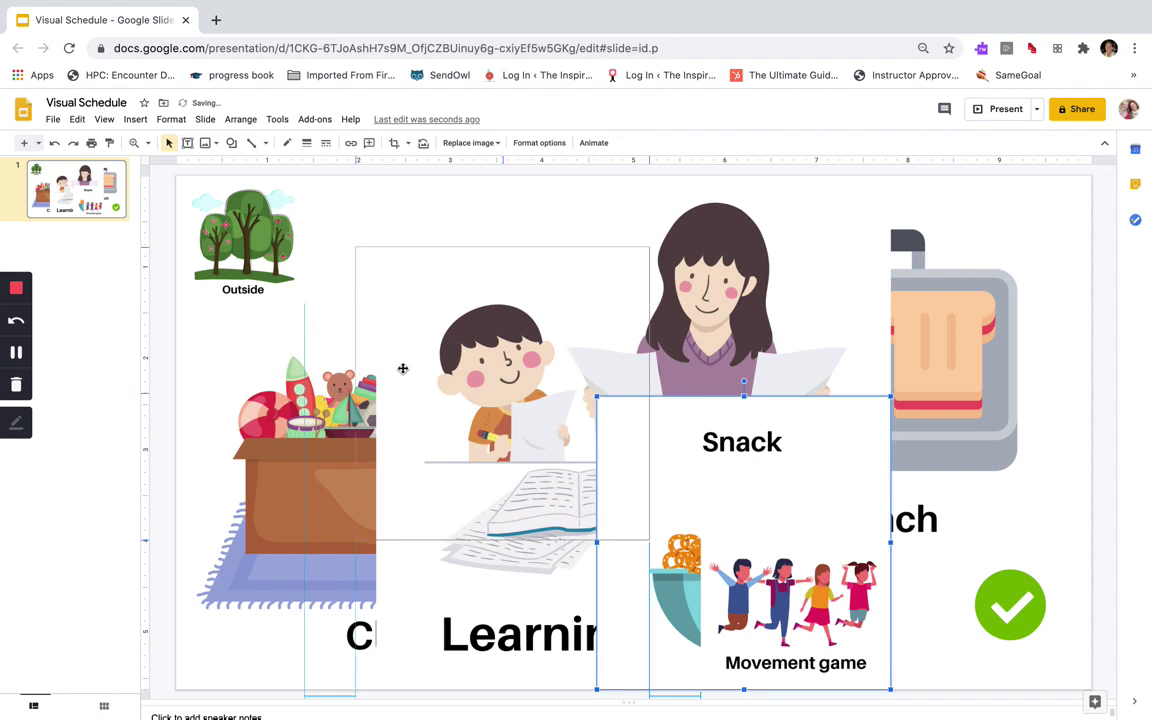
drag(403, 368, 475, 432)
drag(530, 467, 362, 291)
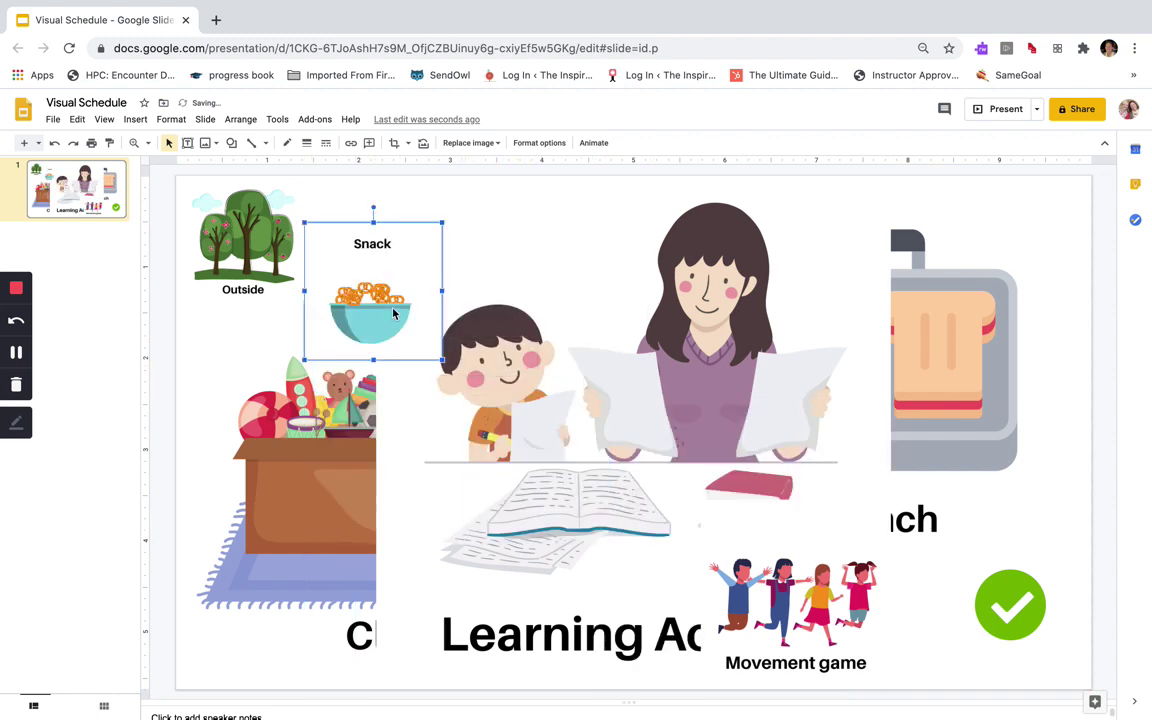
Shrink the Art Project picture and move it to the top centre
click(584, 476)
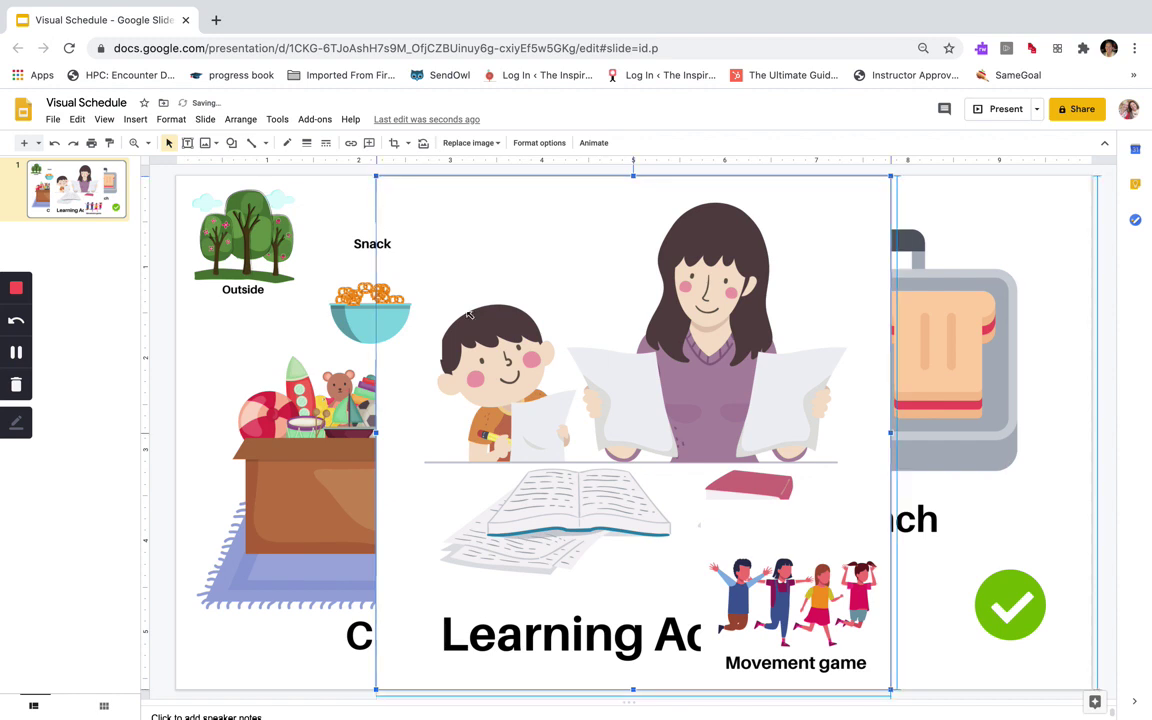
key(Delete)
click(671, 521)
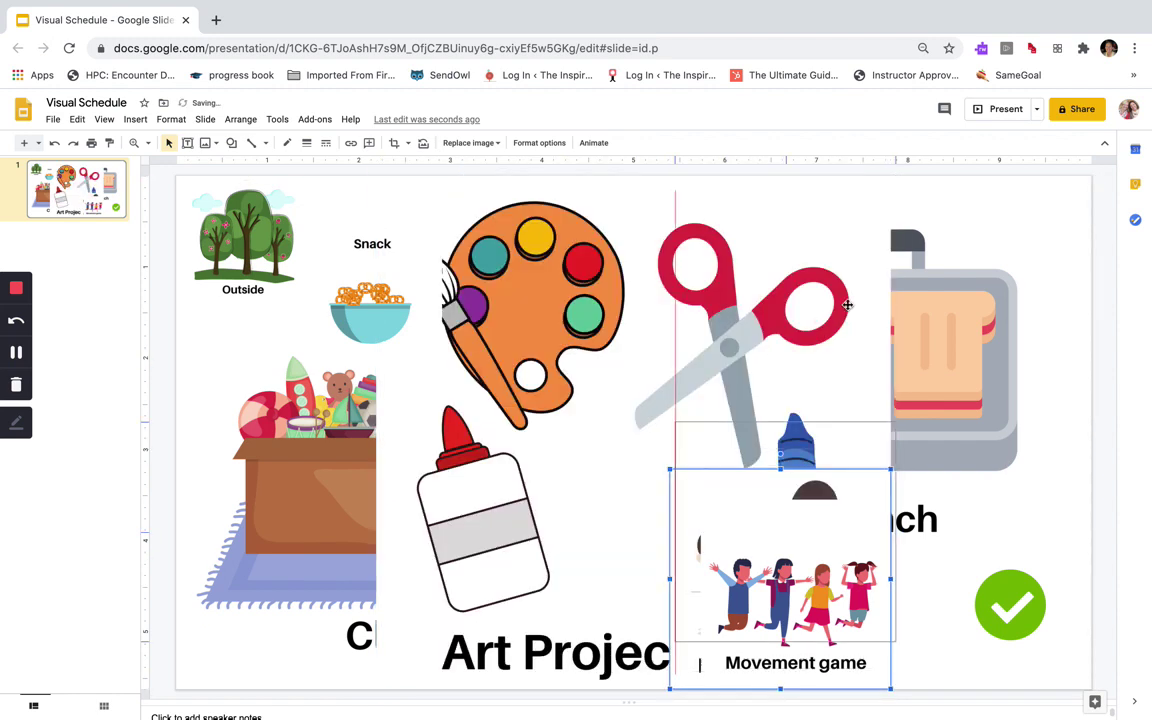
key(ctrl+z)
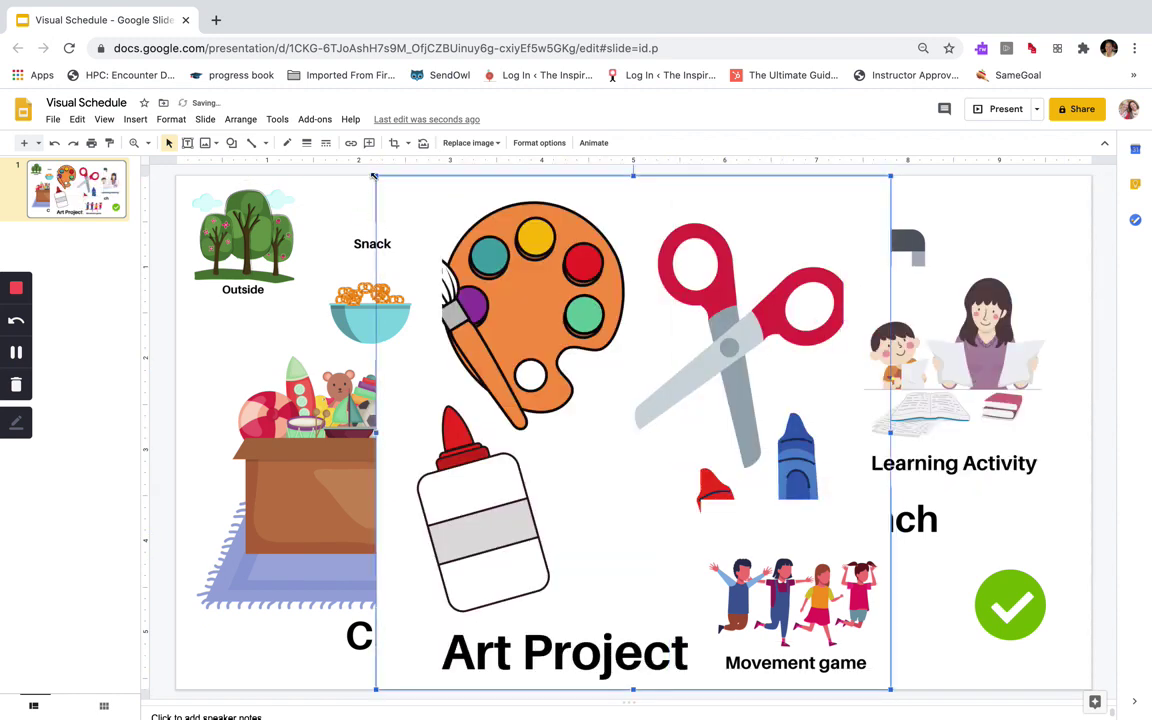
drag(441, 273, 658, 327)
drag(701, 381, 635, 241)
Shrink Clean up into the lower-left corner and Lunch at the bottom centre
click(650, 207)
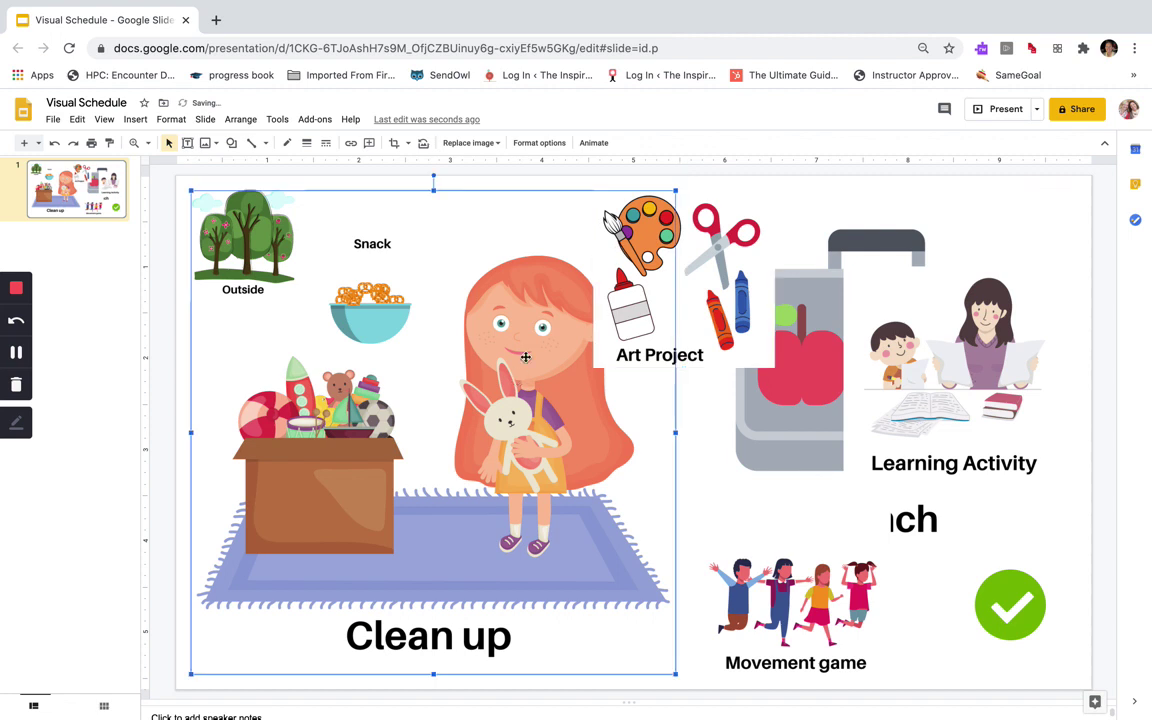
drag(677, 188, 357, 509)
drag(800, 417, 487, 571)
drag(376, 341, 606, 573)
drag(672, 619, 493, 524)
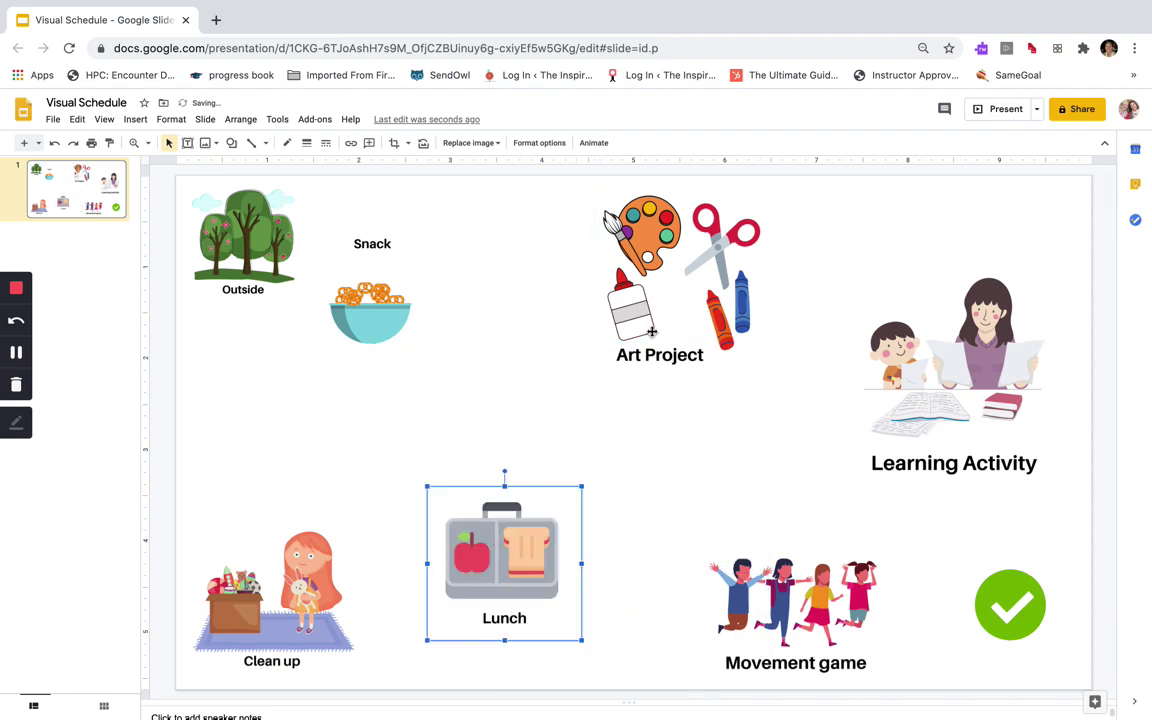
Shrink Art Project, Learning Activity and Movement game and arrange them on the right side
click(595, 292)
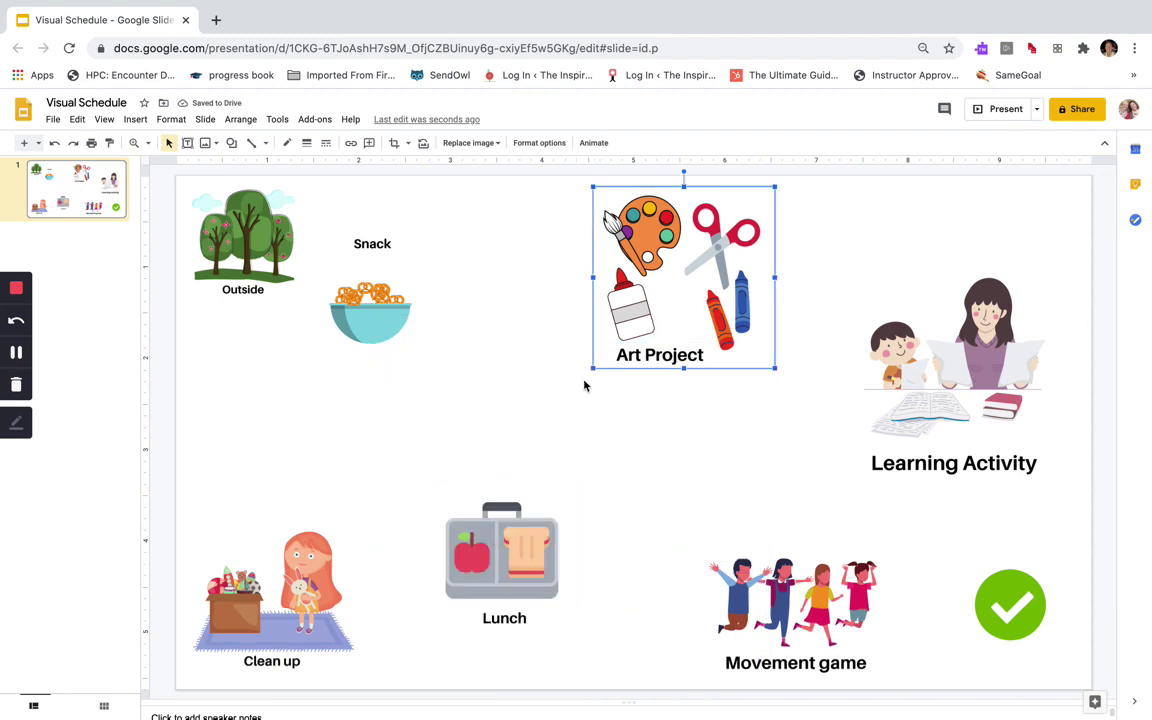
drag(593, 369, 659, 301)
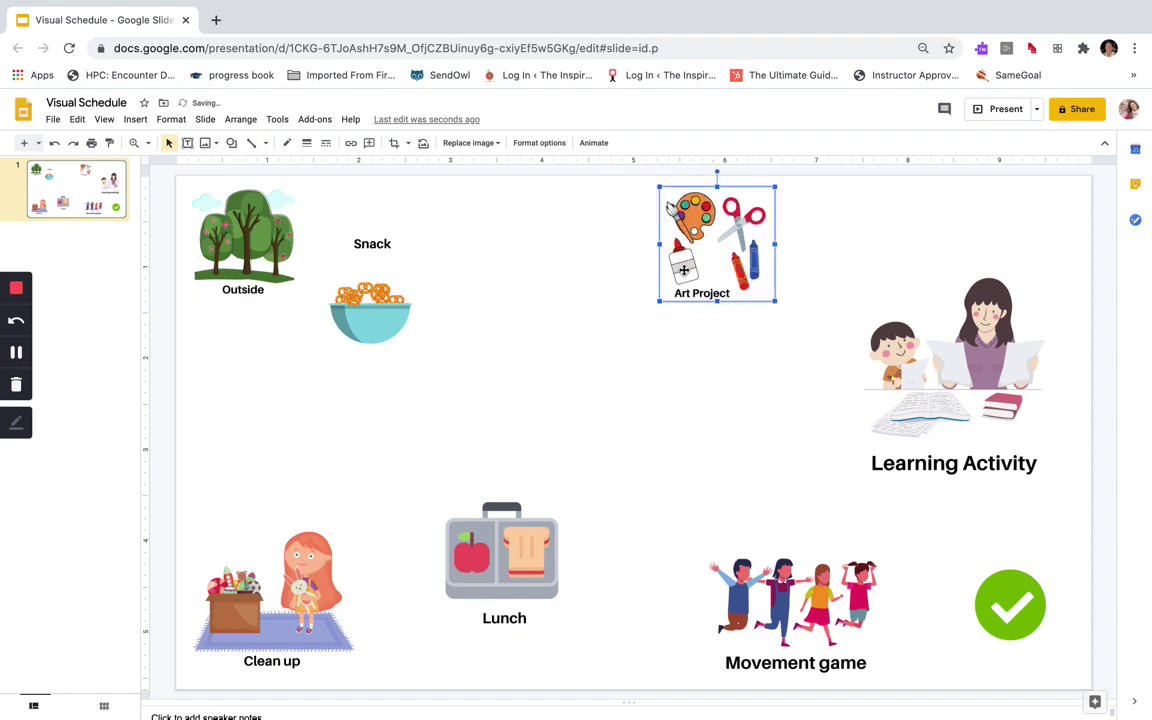
drag(708, 252, 1000, 264)
click(886, 324)
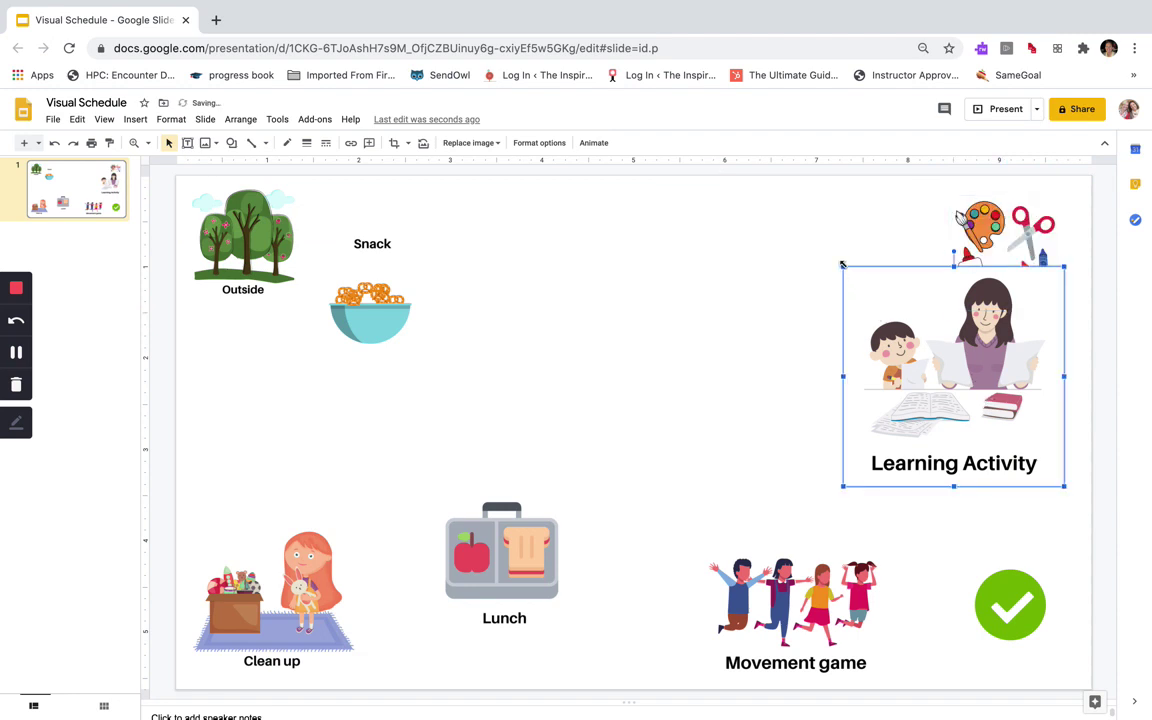
drag(843, 265, 910, 348)
click(845, 575)
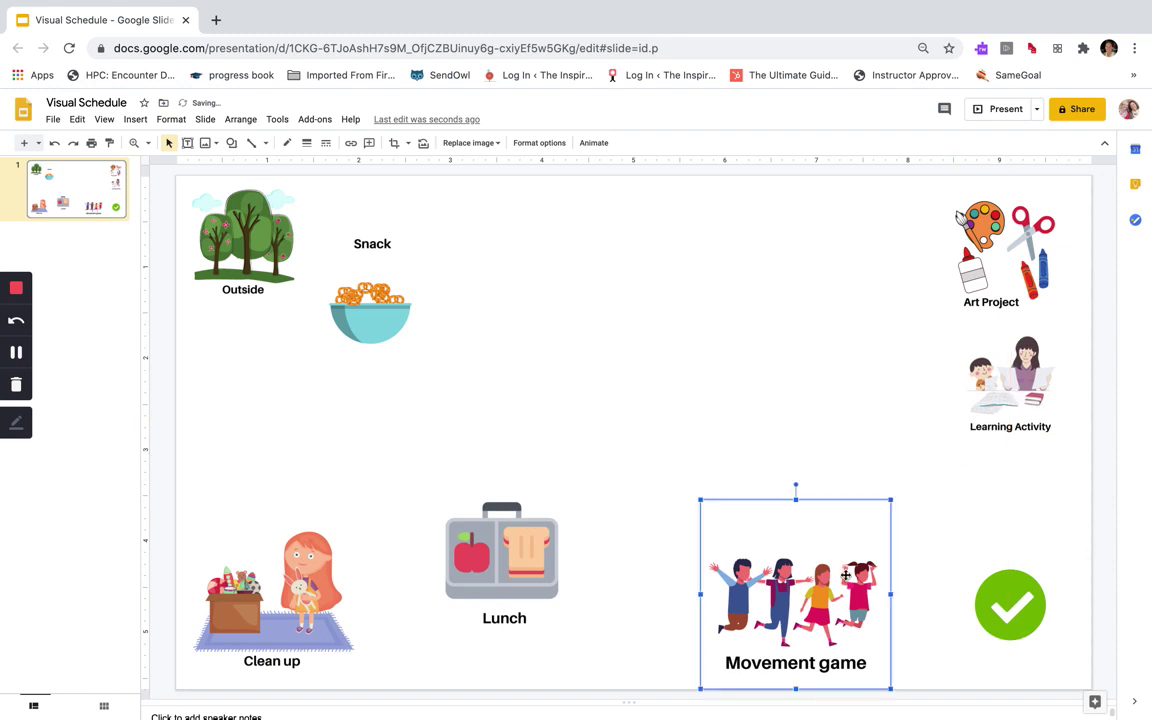
drag(700, 499, 784, 581)
drag(838, 635, 1017, 531)
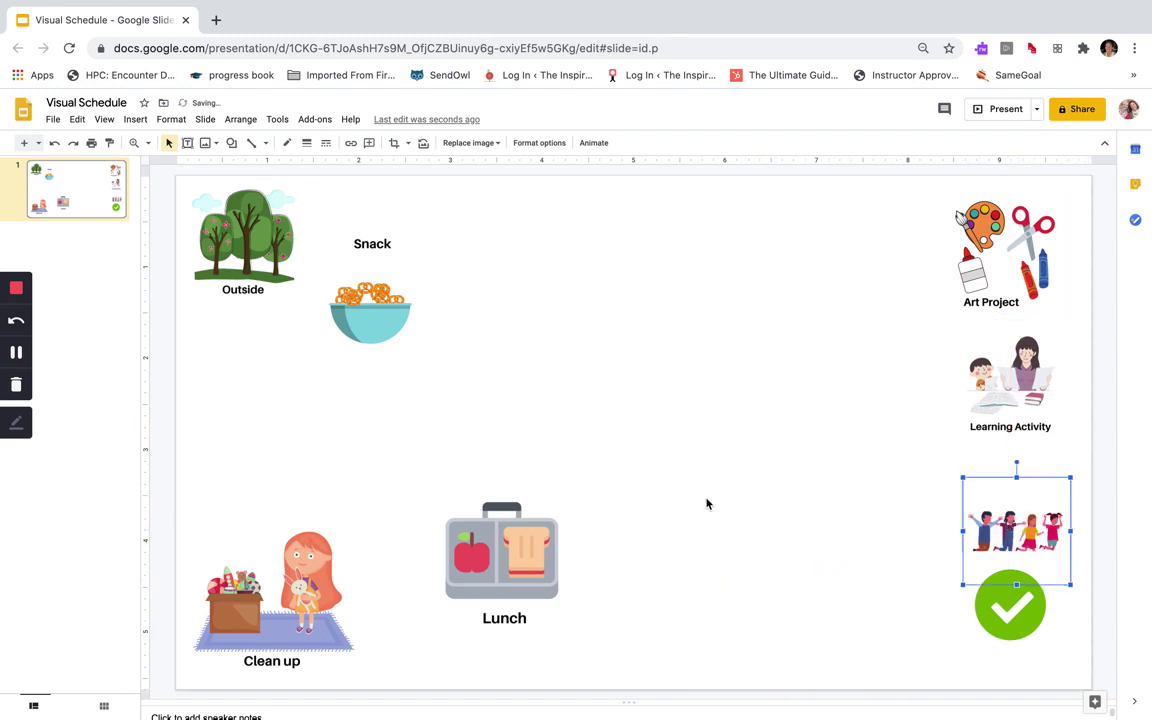
Shrink Clean up, centre the check mark, drop Movement game lower right, and place Snack under Outside
click(229, 550)
drag(355, 510, 313, 549)
drag(359, 327, 238, 464)
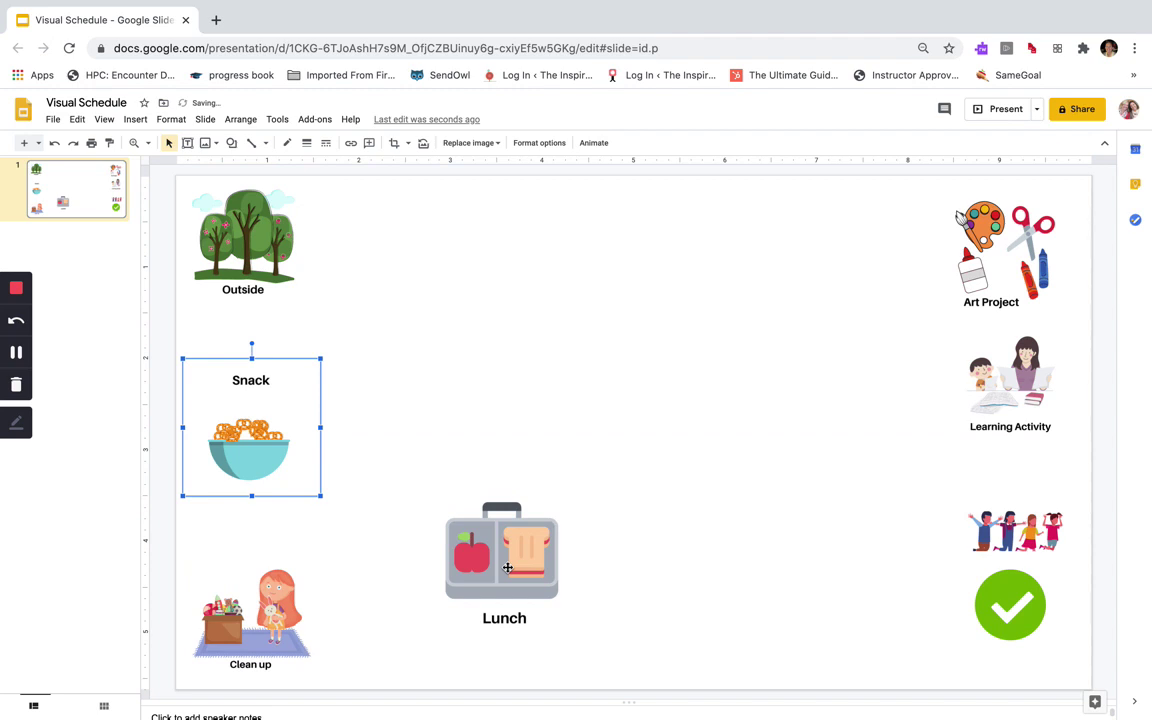
drag(1000, 607, 651, 414)
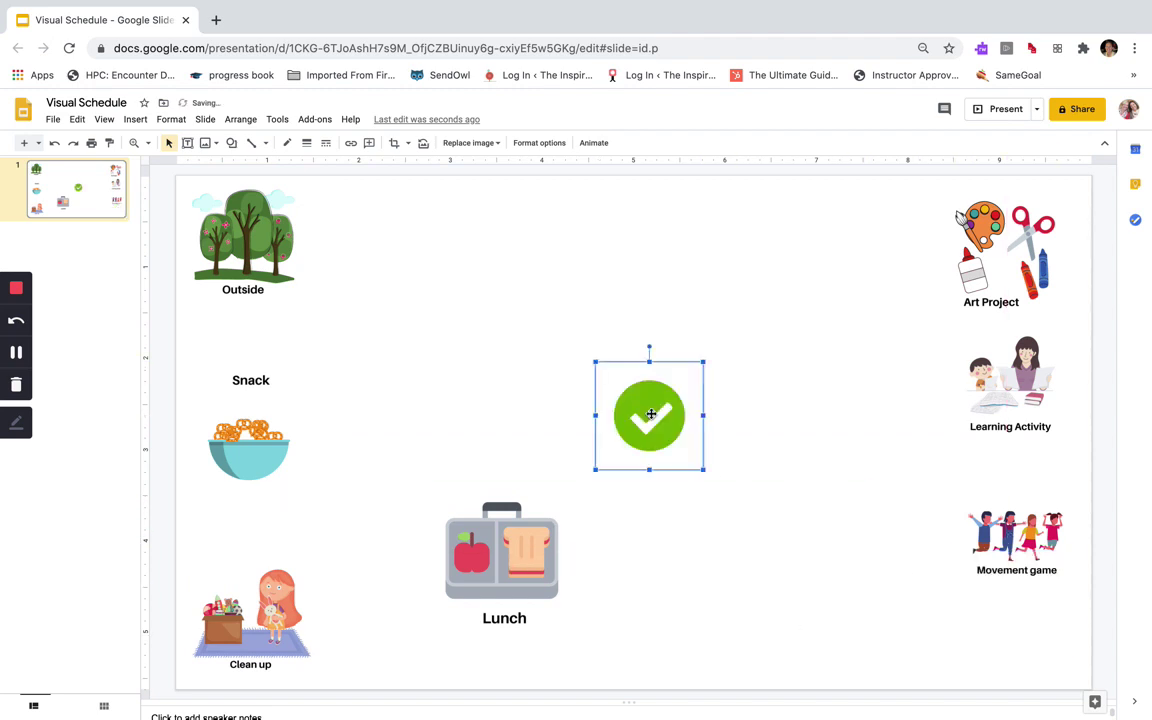
drag(1016, 468, 1018, 580)
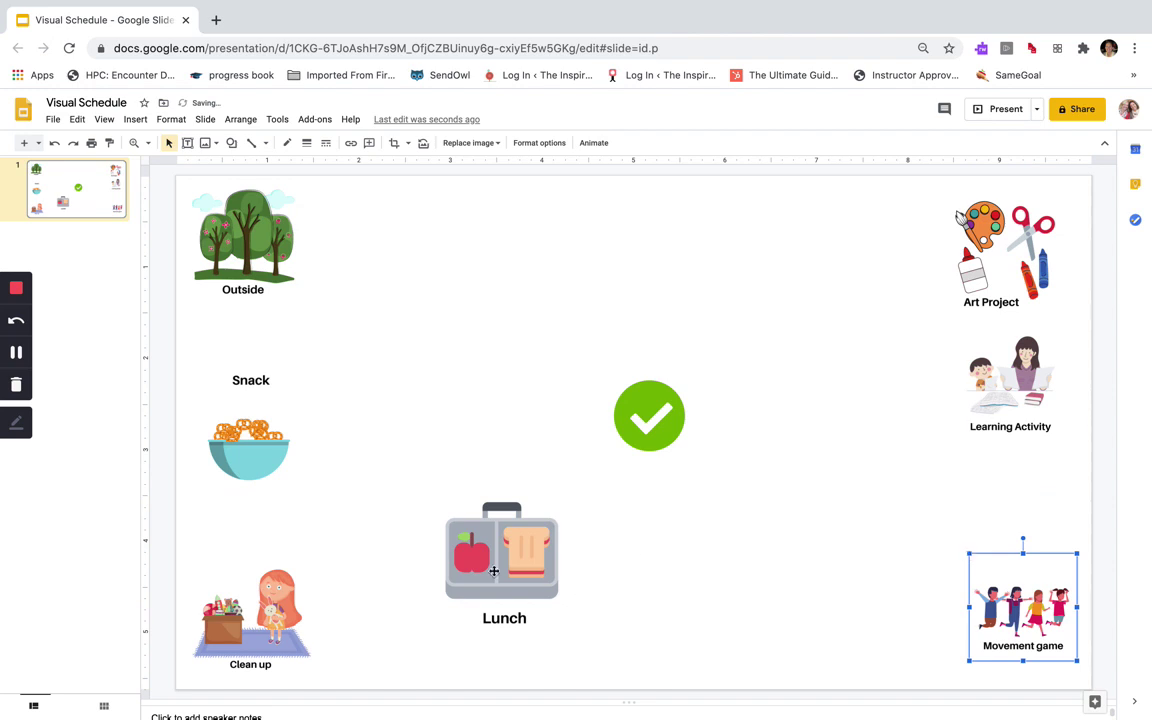
drag(278, 380, 278, 316)
Move and shrink Lunch into the left column just under Snack
click(493, 571)
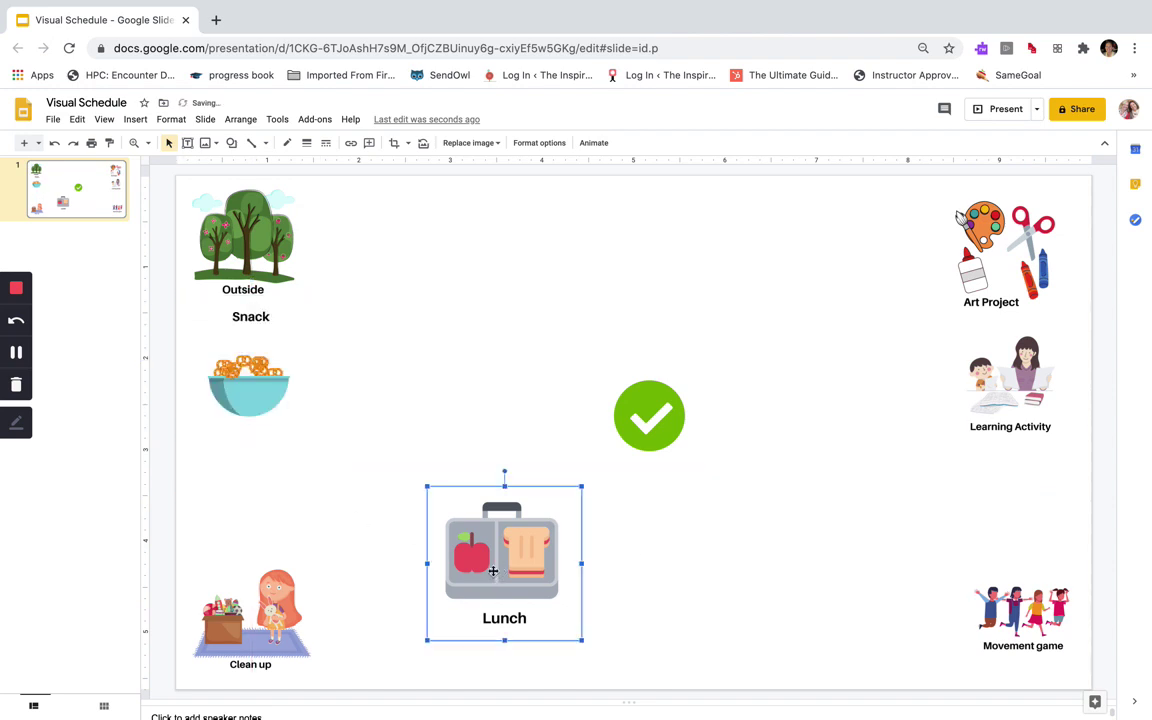
drag(493, 571, 248, 508)
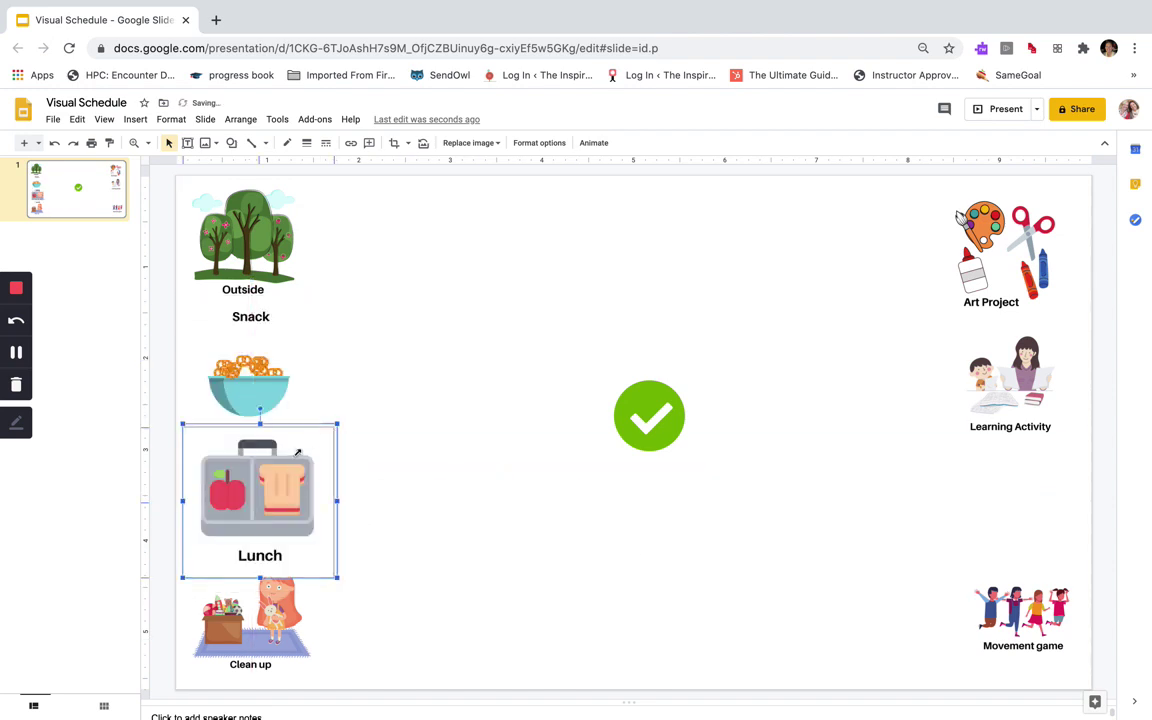
drag(297, 453, 300, 458)
drag(245, 510, 245, 485)
click(248, 363)
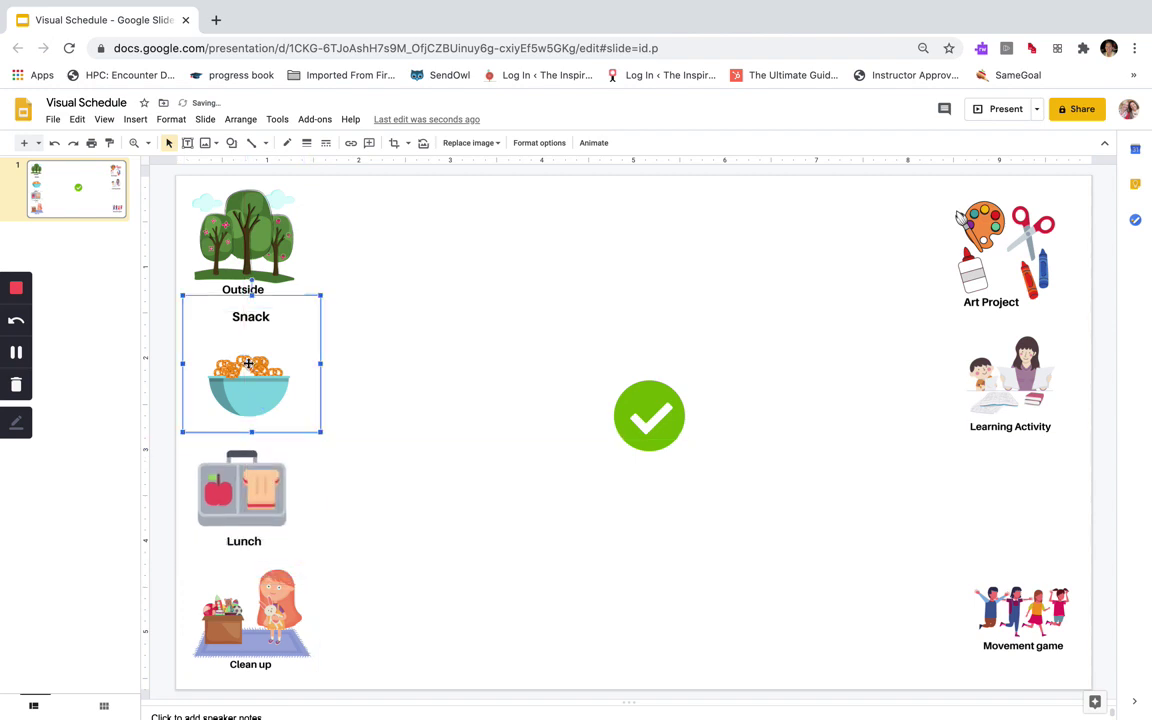
drag(248, 363, 240, 370)
Resize the Snack group and shrink the Clean up picture slightly
click(241, 262)
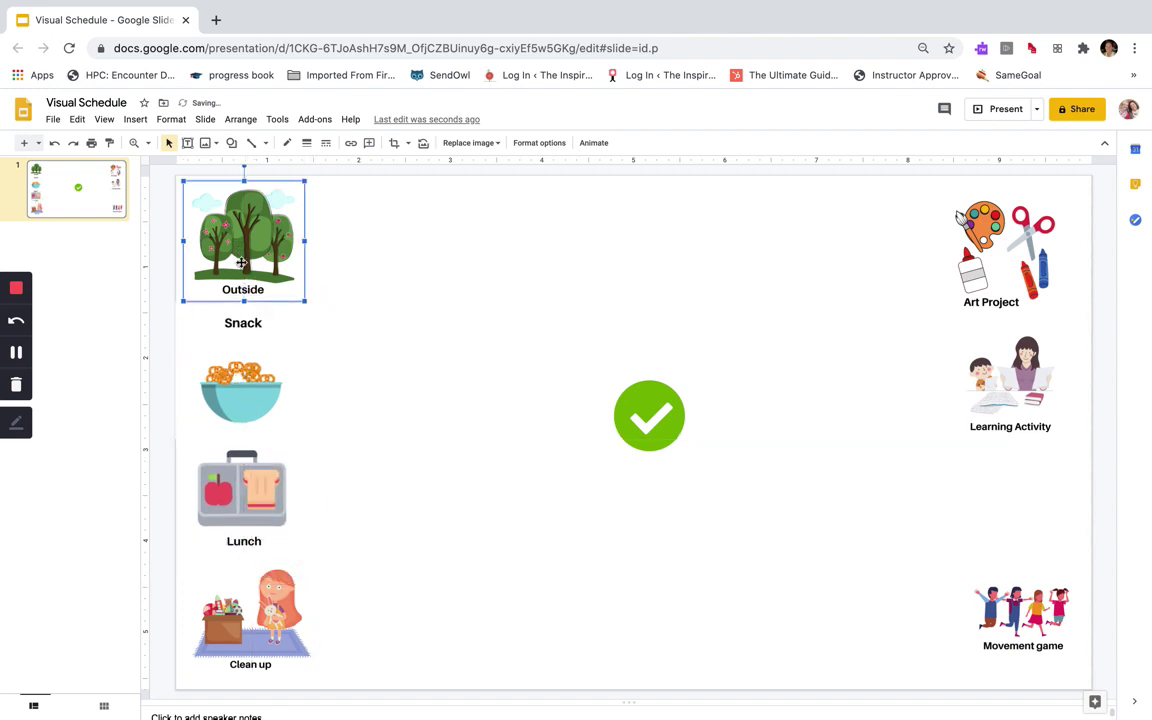
click(241, 328)
drag(312, 302, 302, 312)
click(352, 522)
click(296, 578)
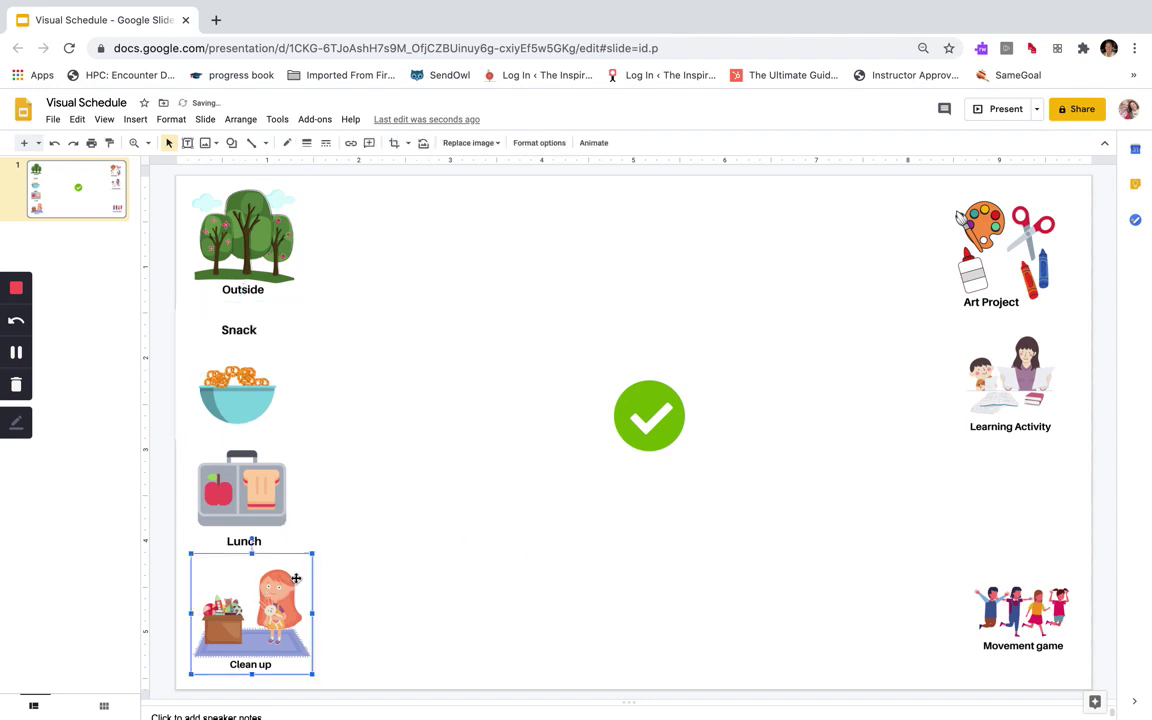
drag(313, 553, 304, 572)
Enlarge the green check mark and centre it between the two activity columns
click(442, 612)
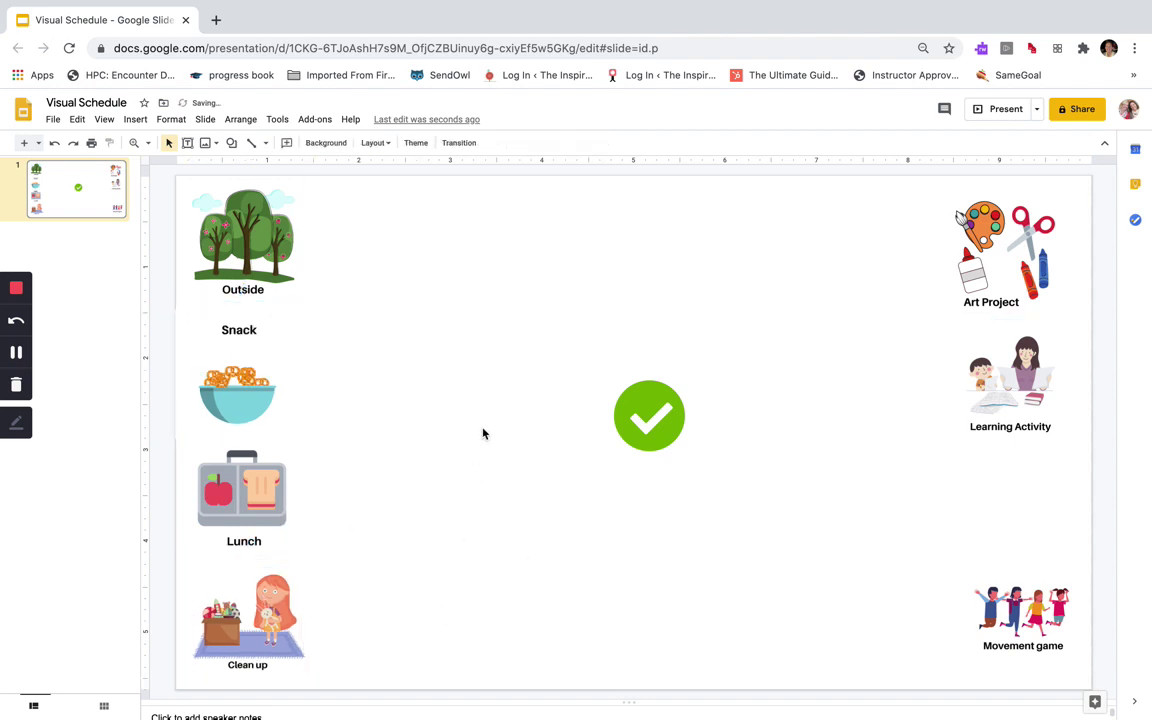
click(603, 436)
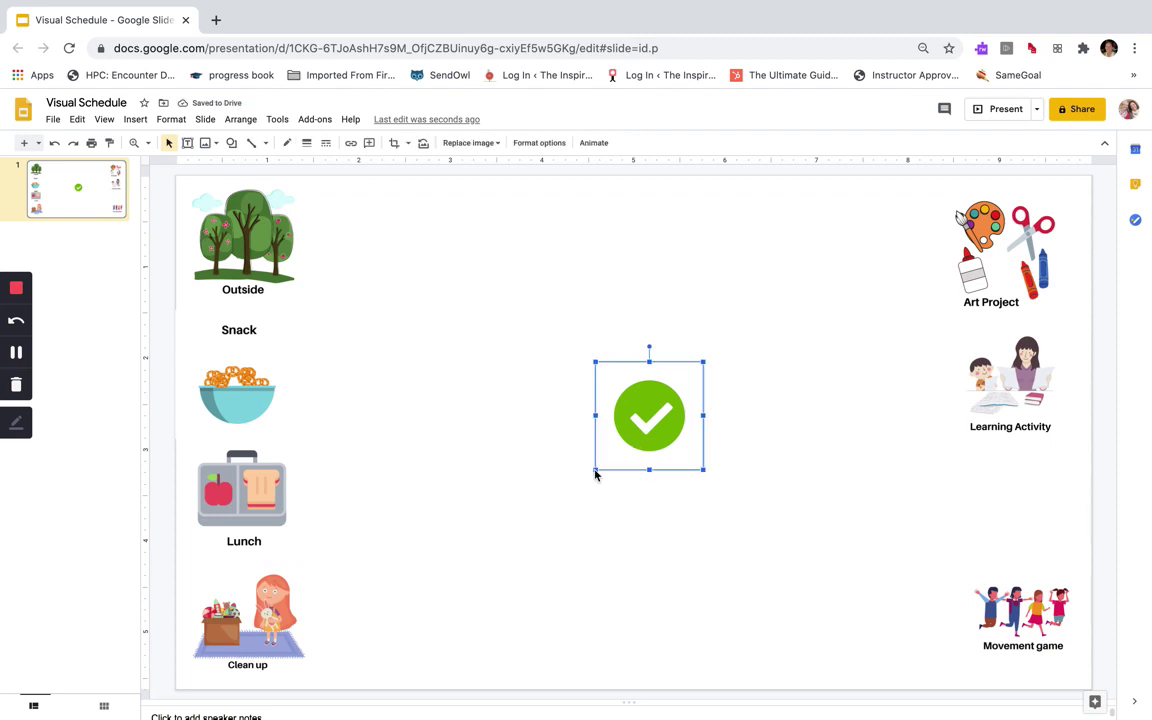
drag(596, 470, 353, 660)
drag(569, 526, 668, 374)
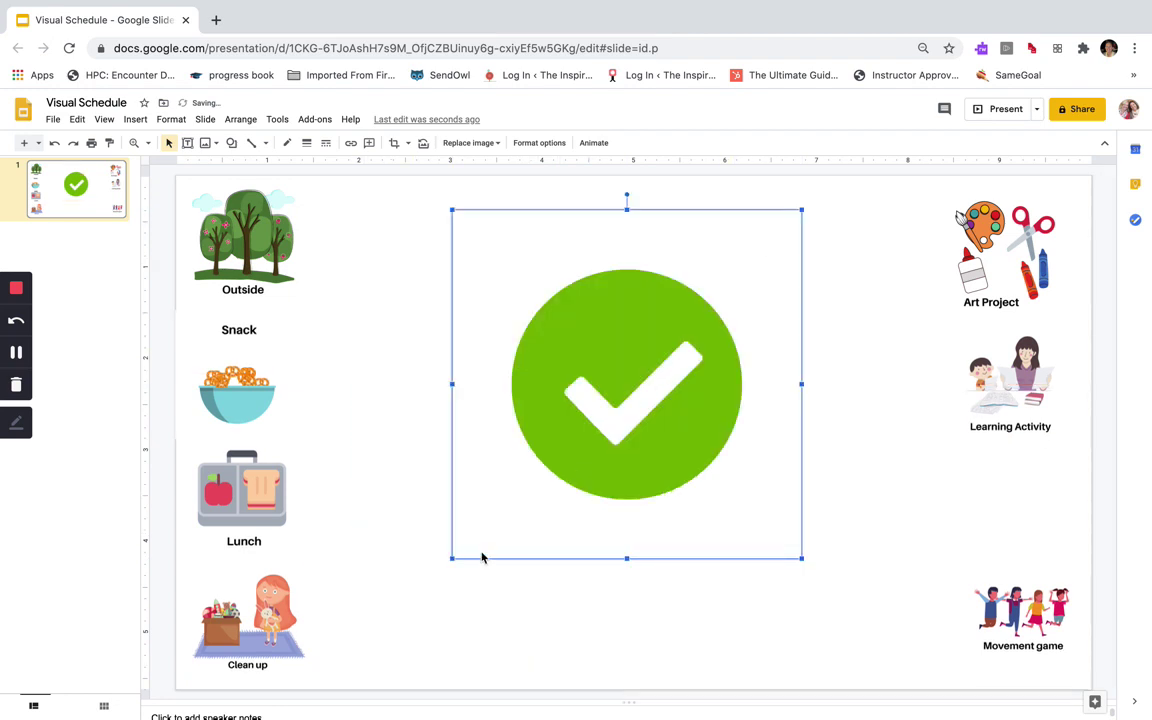
drag(452, 560, 372, 638)
drag(536, 441, 575, 446)
click(902, 614)
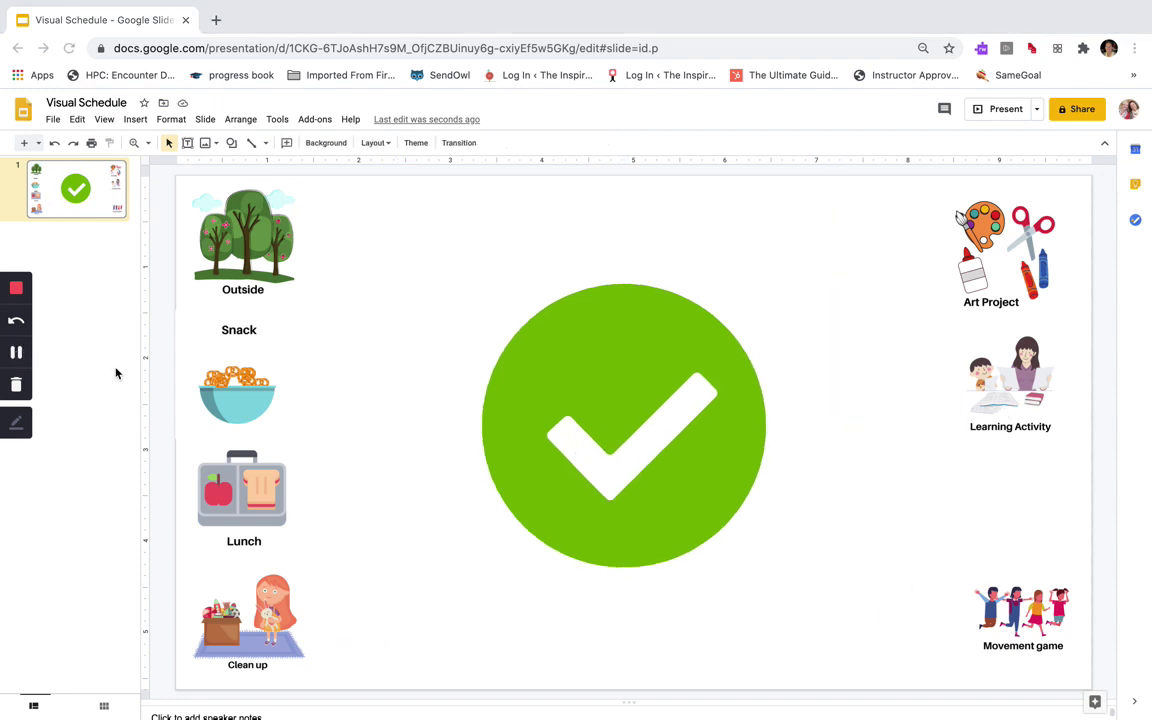
Add a new slide, move it to first position, and delete its title and text placeholders
click(25, 143)
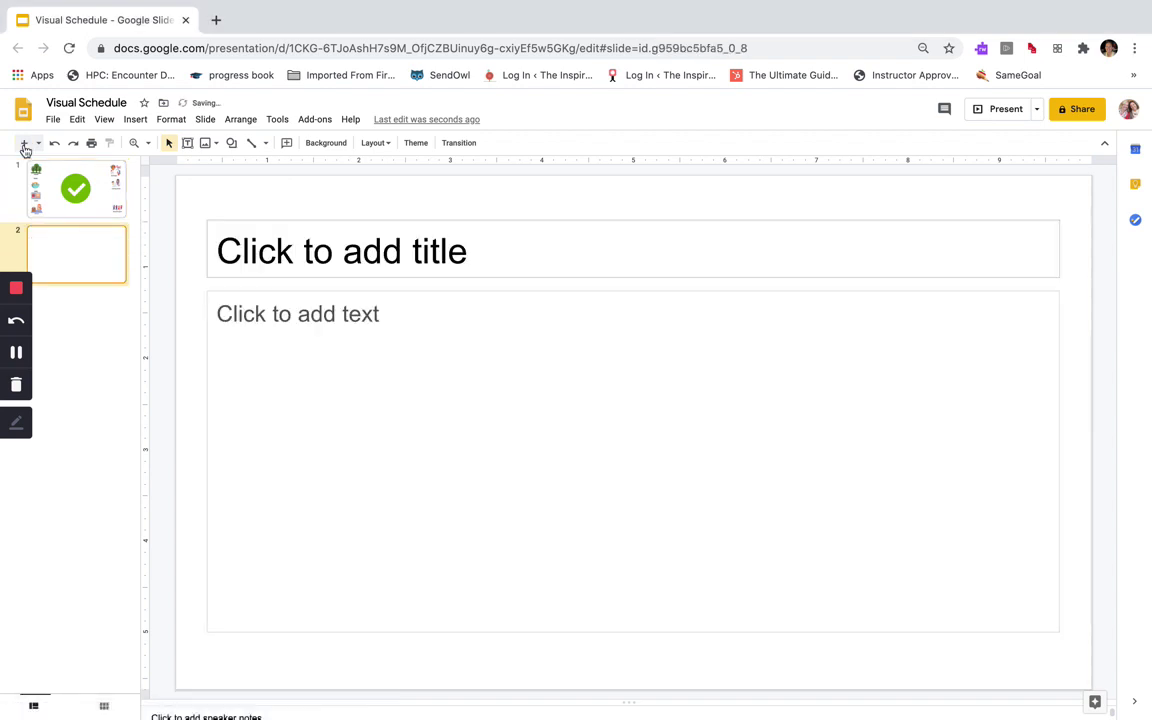
drag(68, 230, 59, 164)
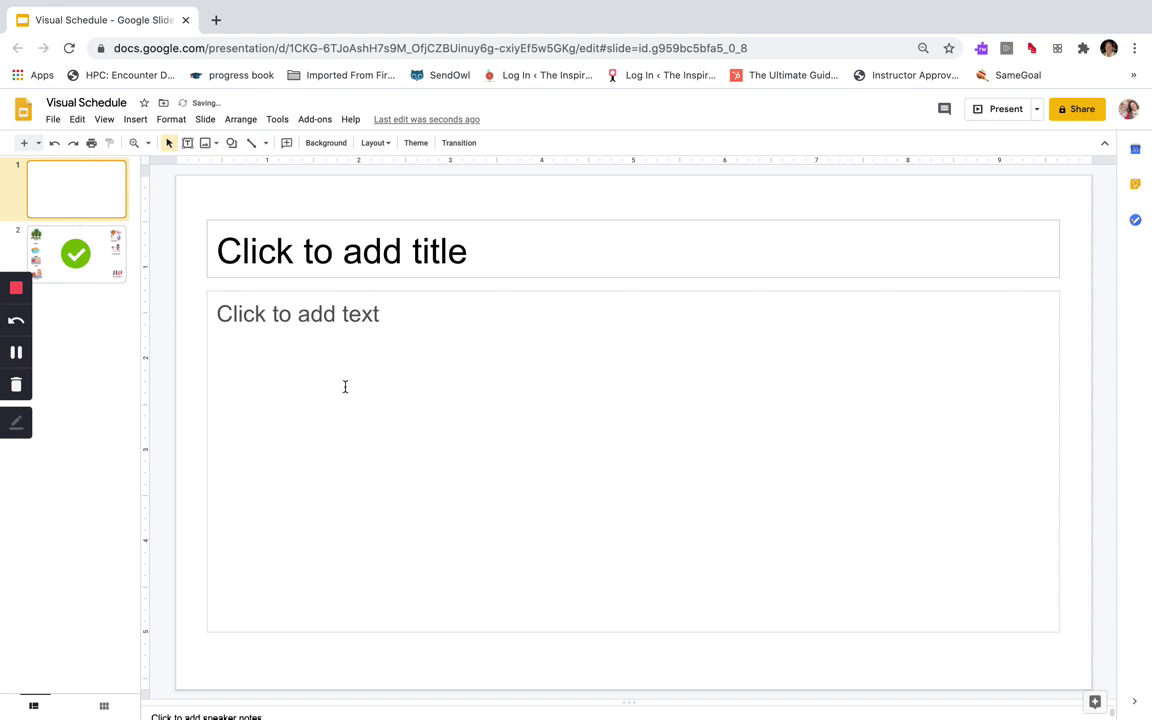
drag(329, 209, 393, 376)
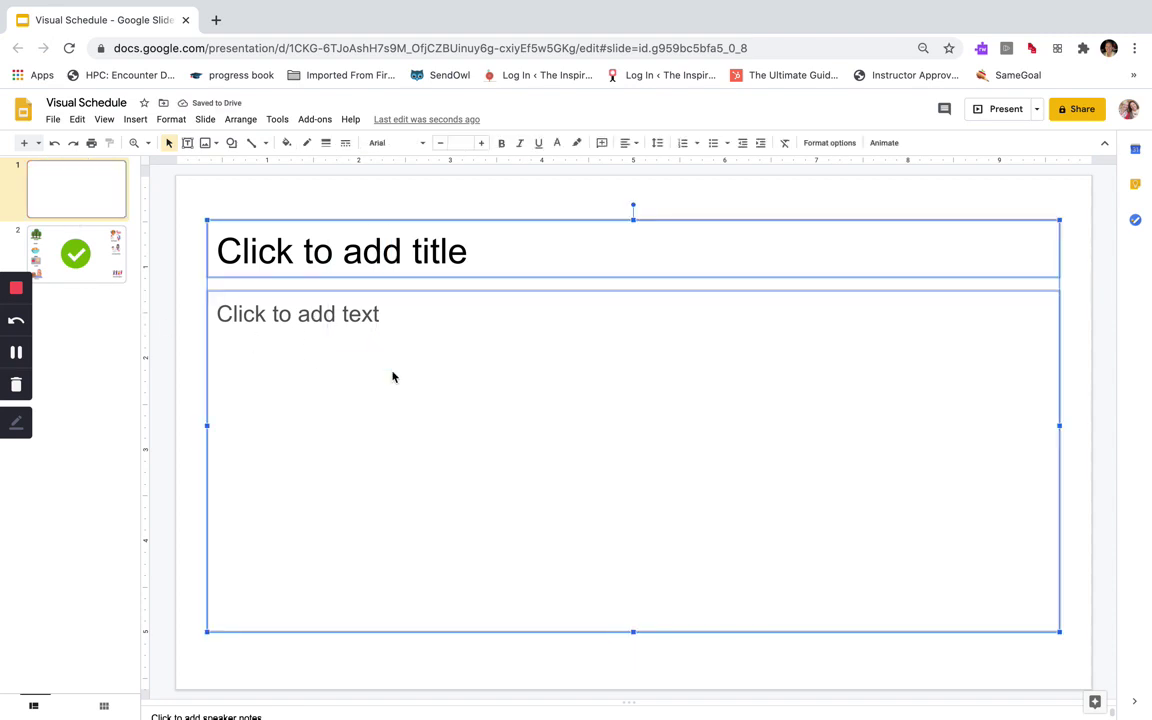
key(Delete)
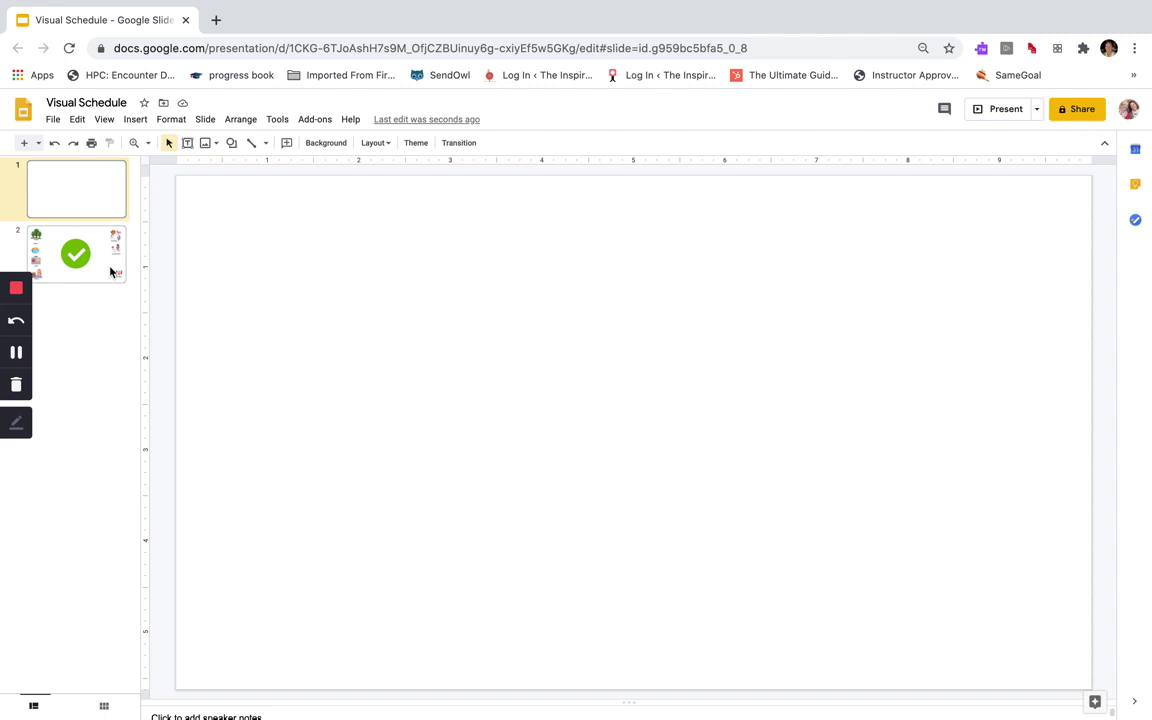
Copy the Outside tree picture from the schedule slide
click(110, 271)
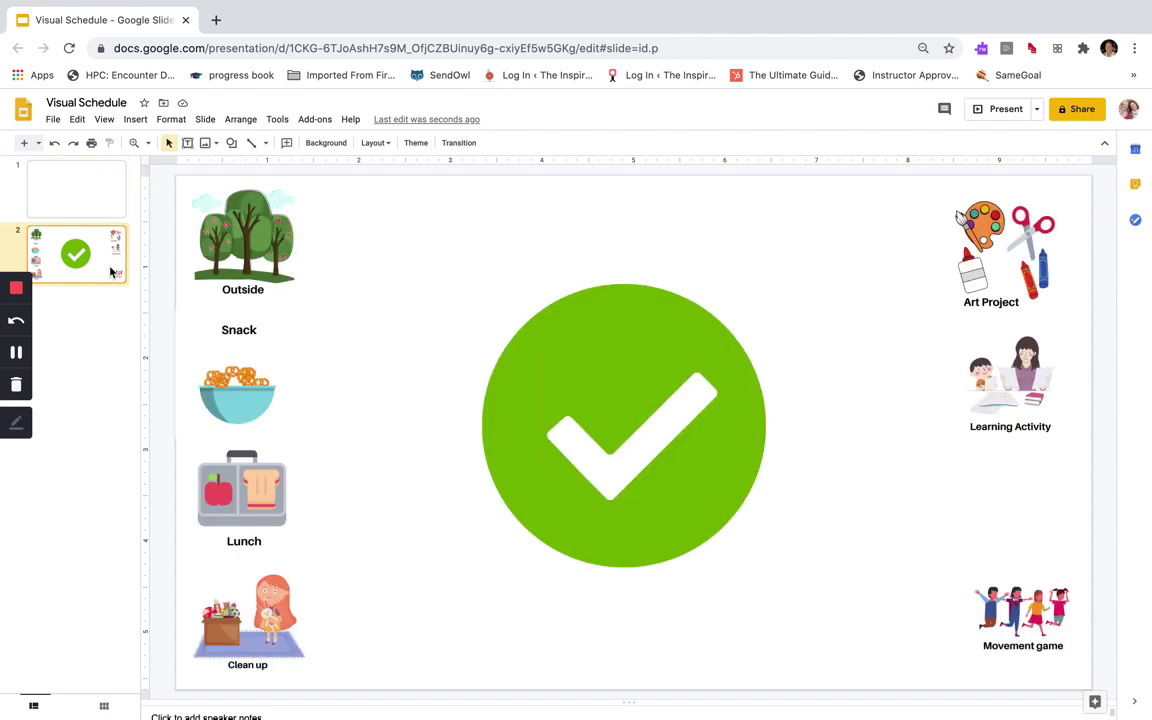
click(202, 262)
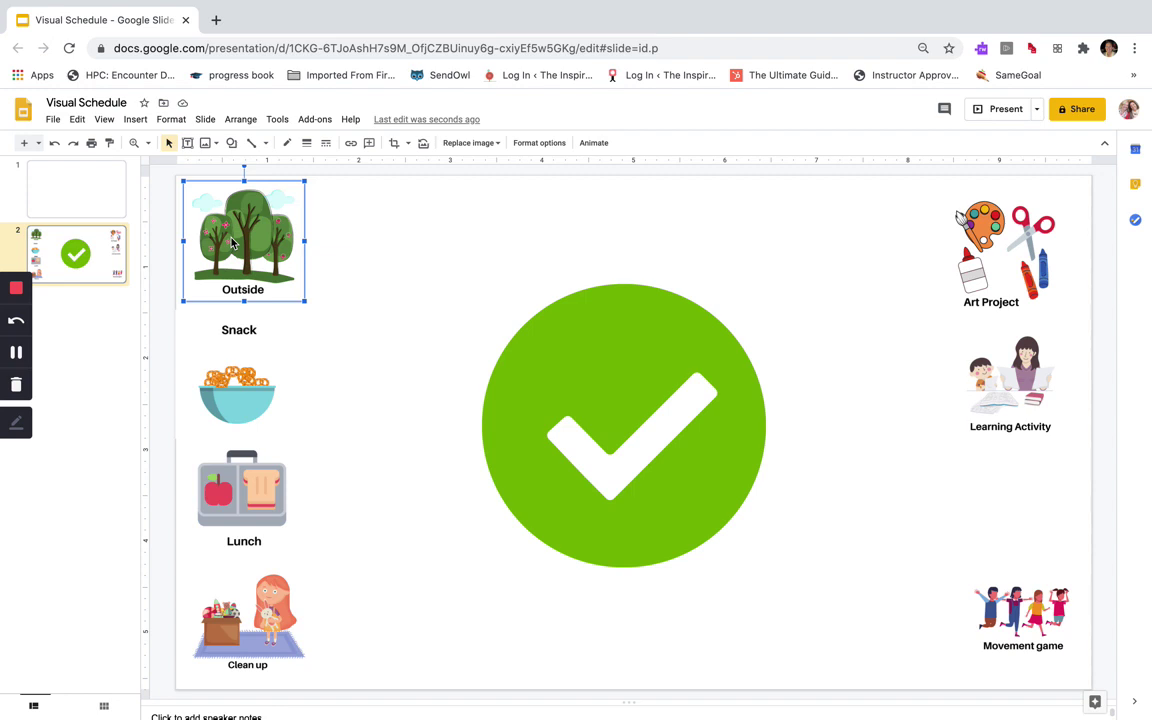
click(78, 120)
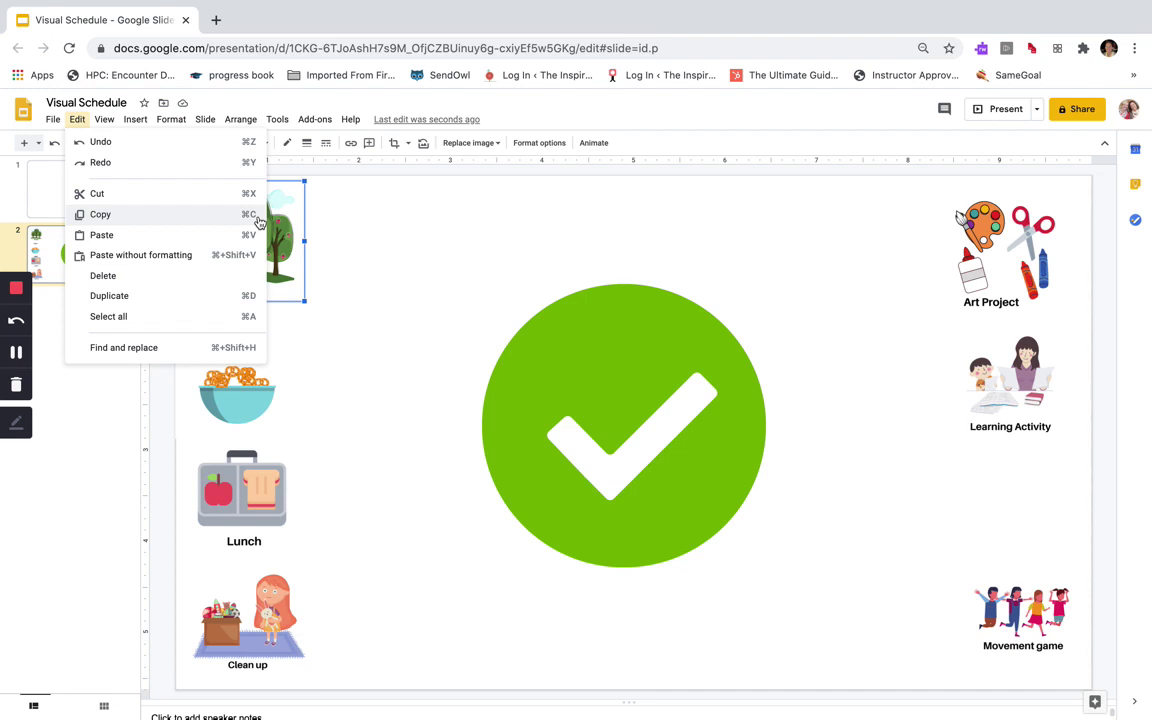
click(355, 249)
click(272, 248)
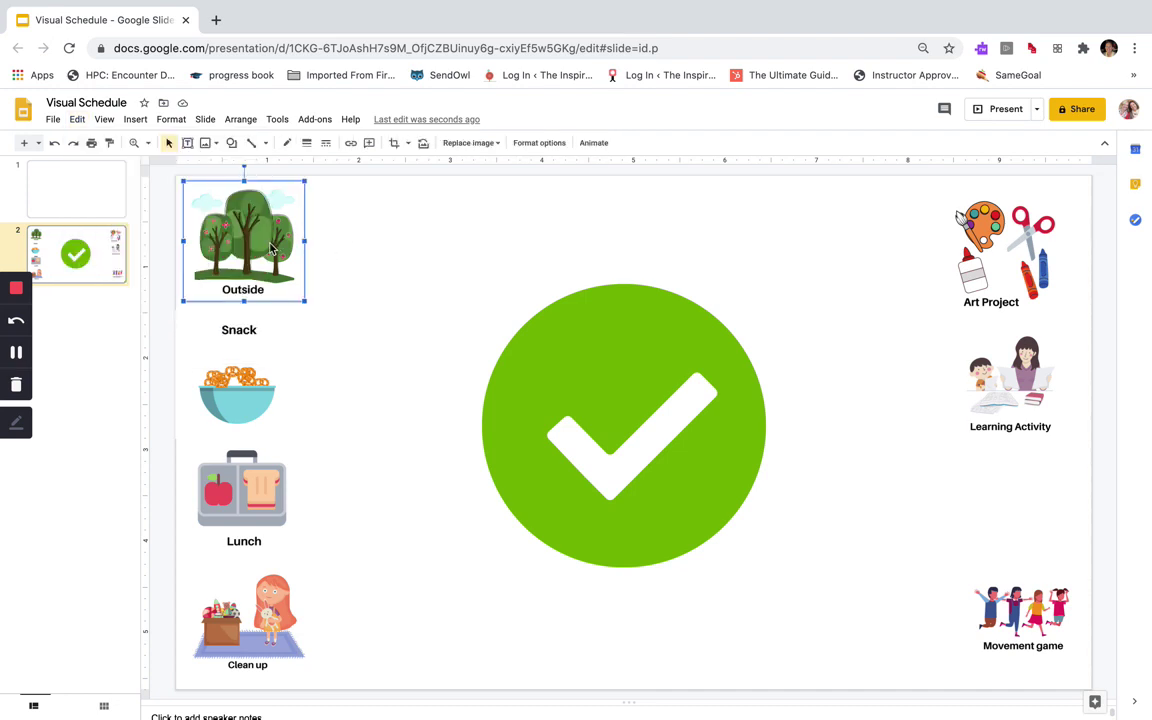
Paste the Outside picture onto slide 1, enlarged and centred
click(86, 182)
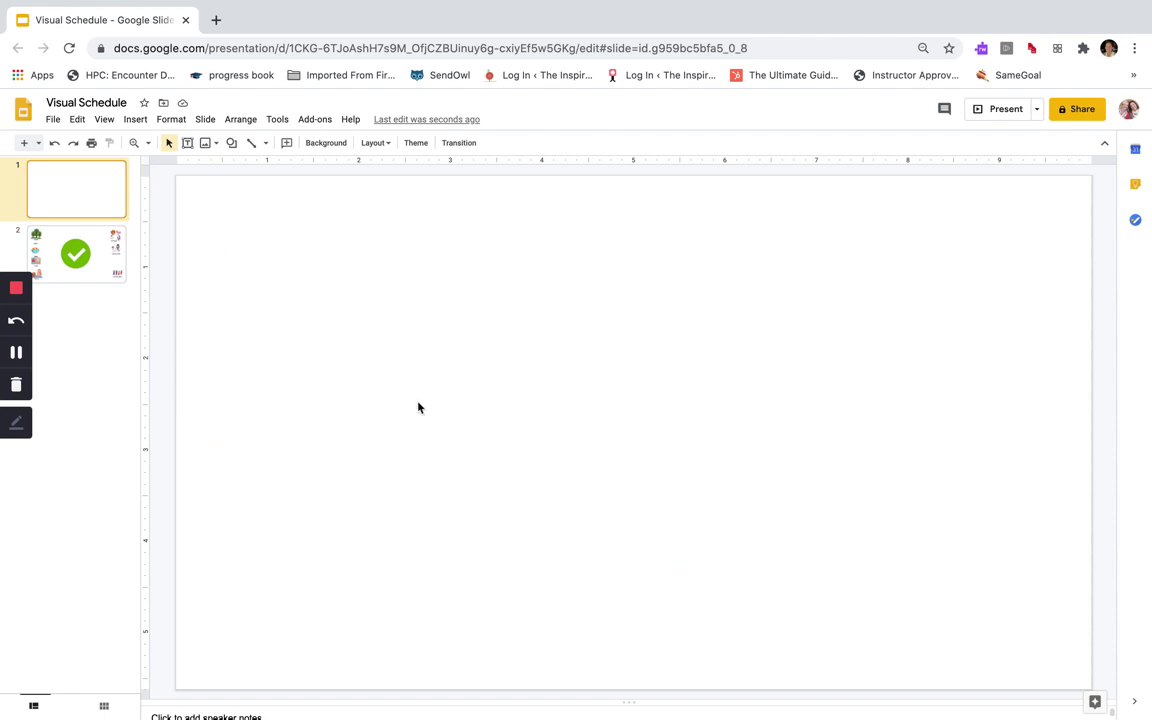
click(78, 119)
click(103, 235)
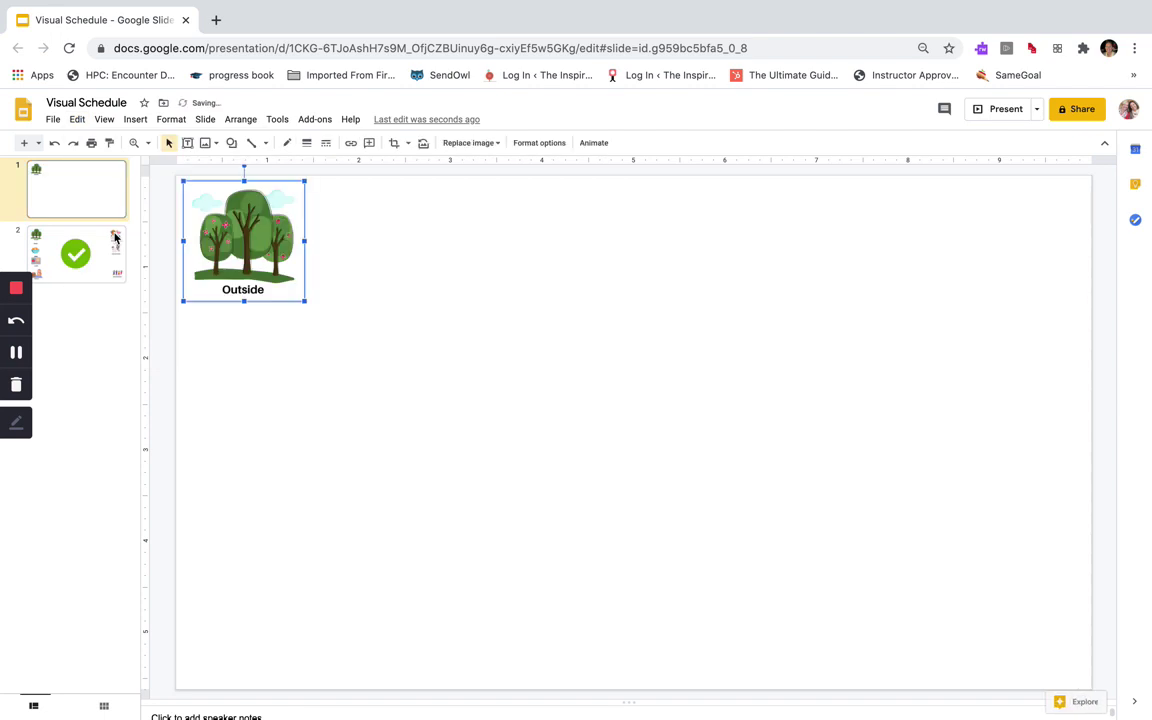
drag(330, 311, 656, 491)
drag(427, 386, 646, 411)
click(279, 410)
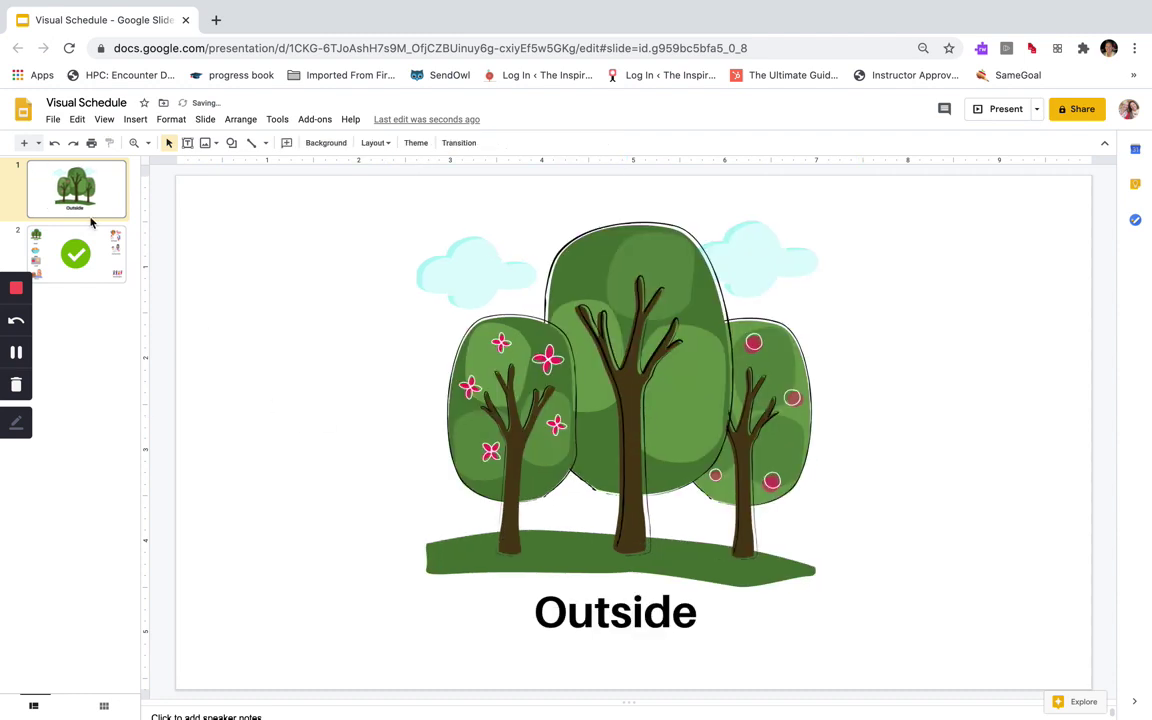
click(85, 238)
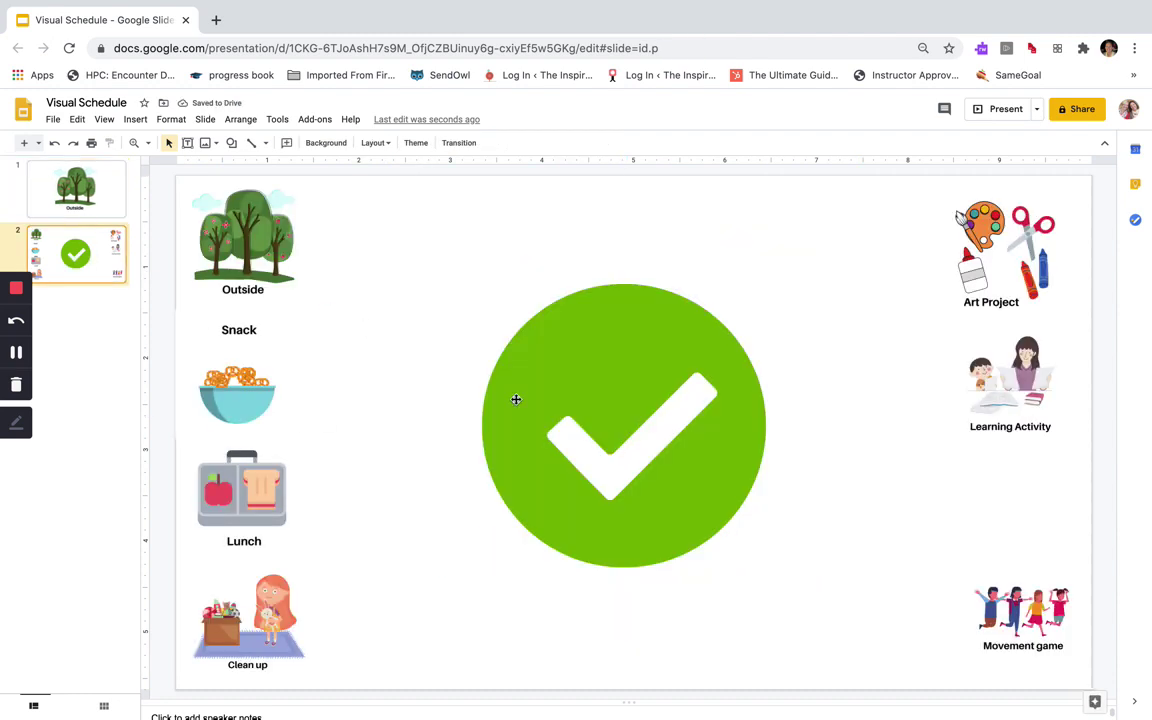
Copy the check mark onto the Outside slide, shrunk into the lower-right corner
click(528, 404)
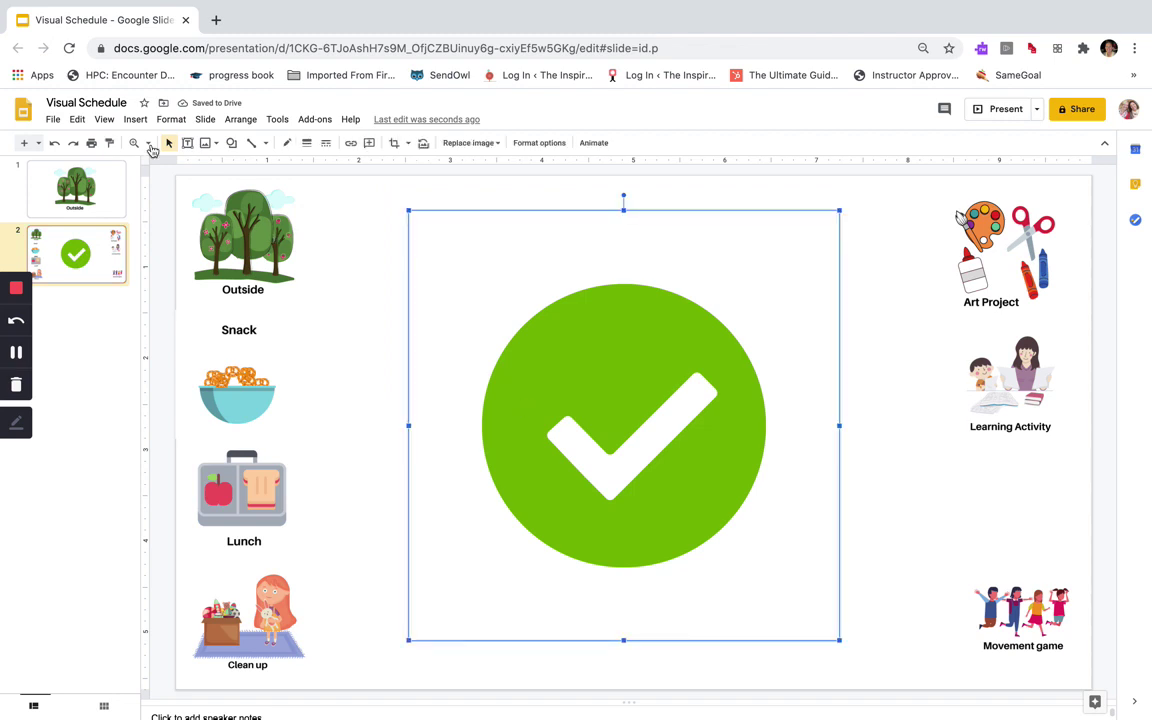
click(78, 119)
click(113, 218)
click(82, 175)
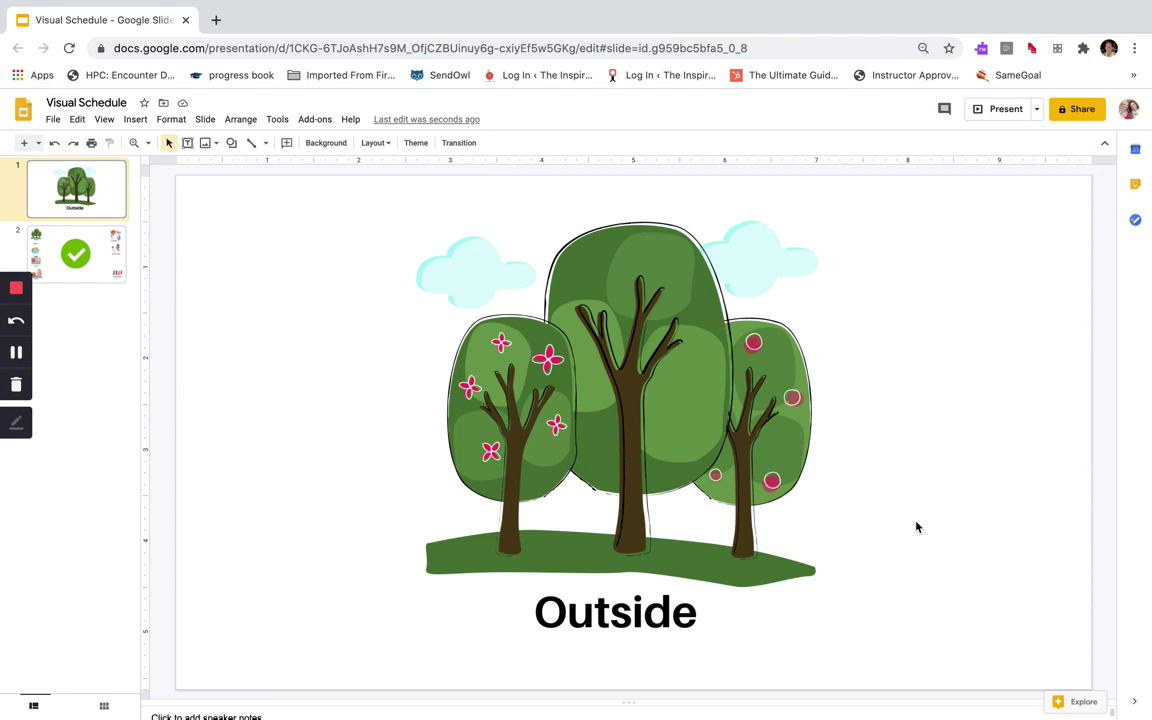
key(ctrl+v)
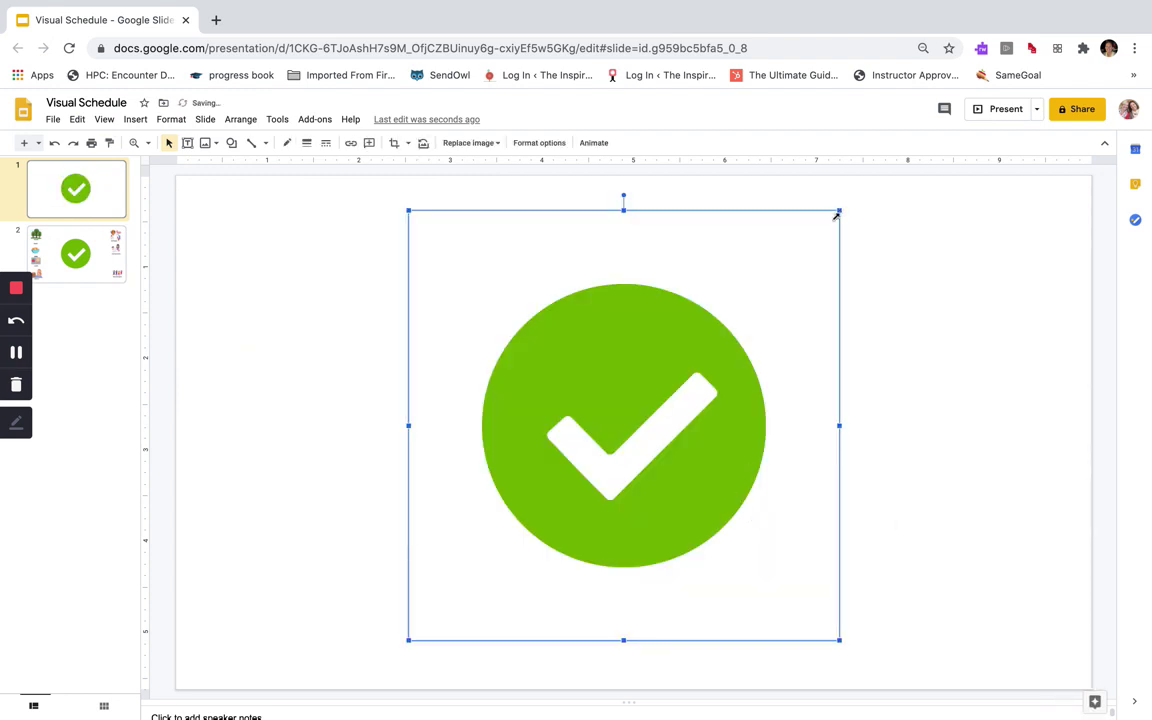
drag(836, 213, 589, 461)
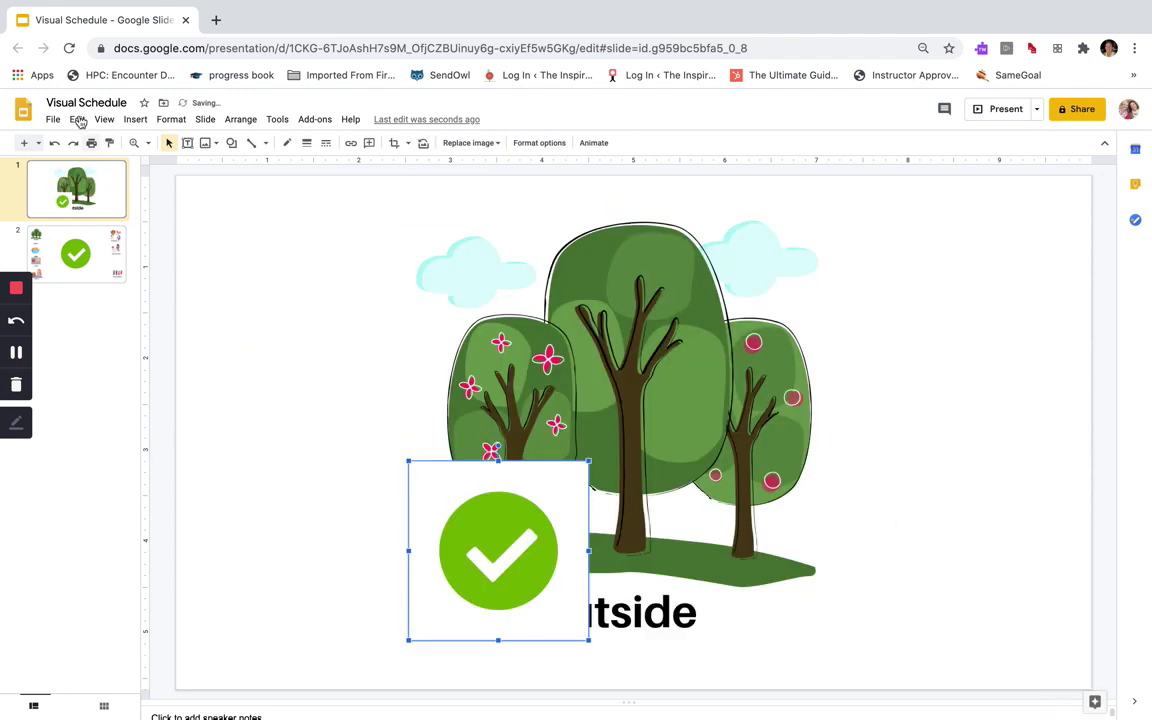
drag(467, 529, 958, 573)
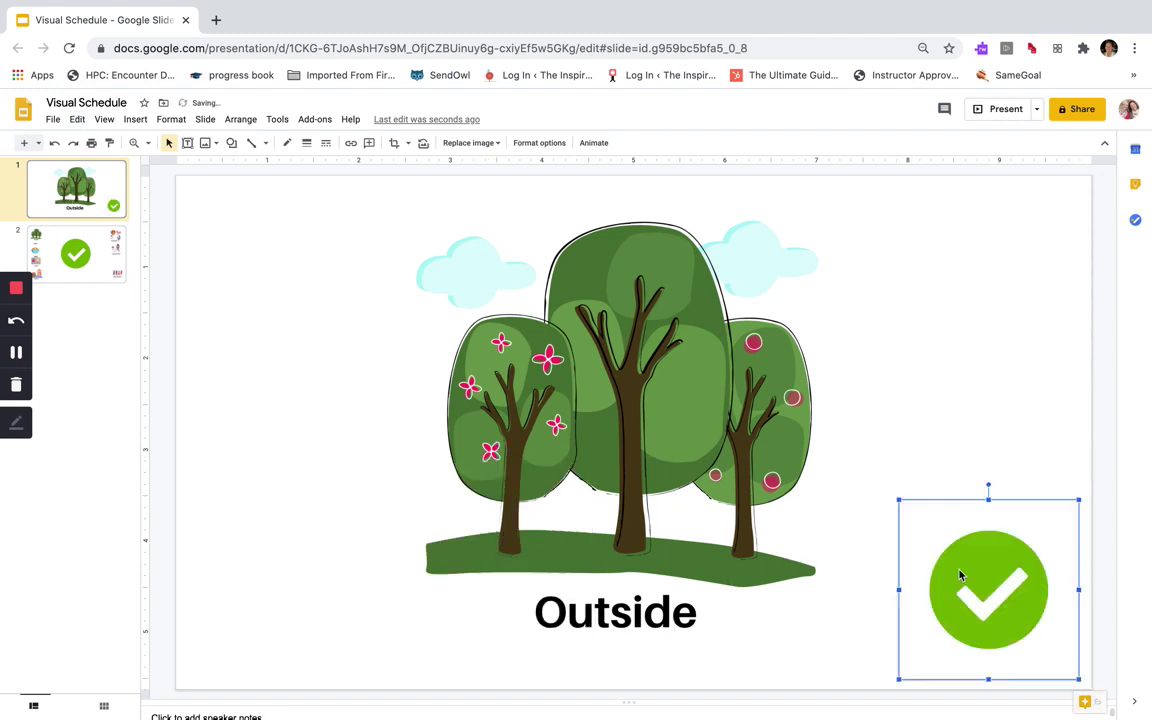
drag(899, 501, 931, 545)
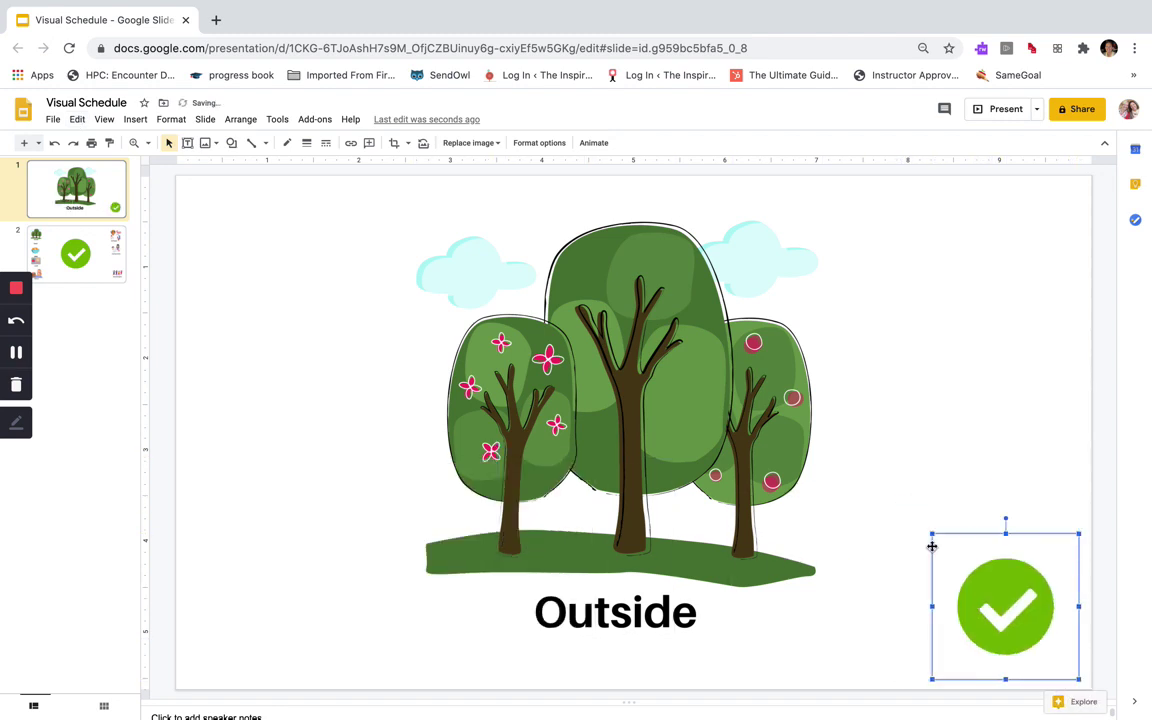
click(992, 432)
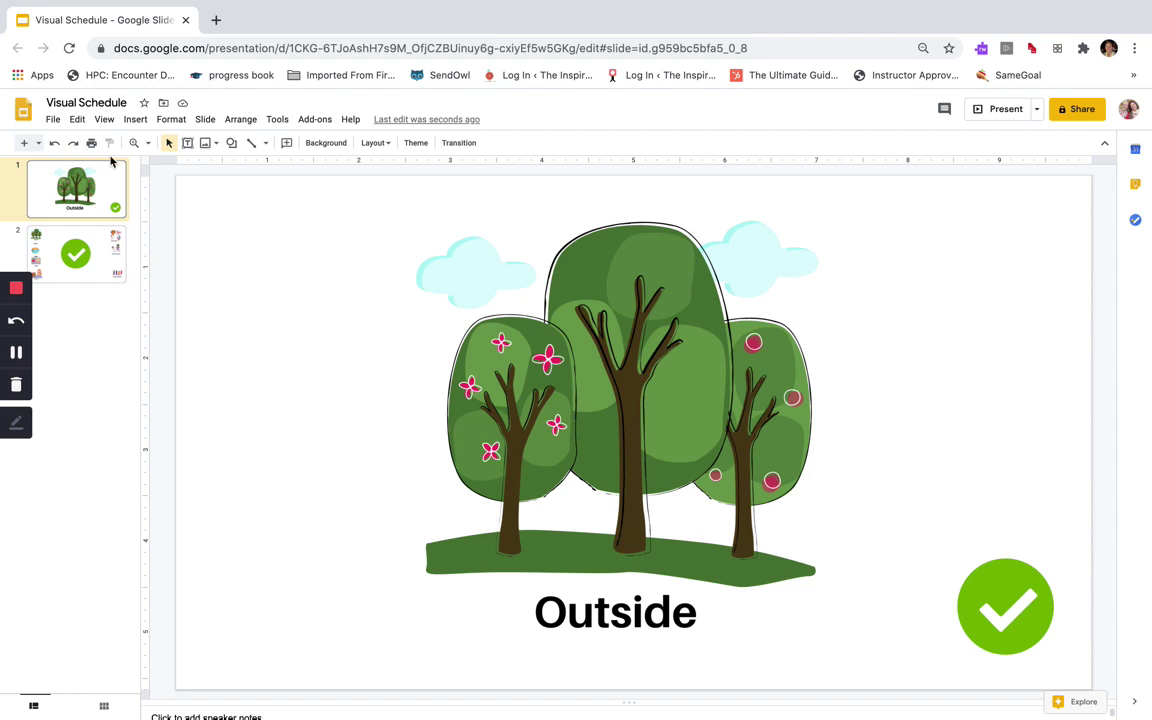
Add a blank slide after Outside and copy the Snack group from the schedule slide
click(22, 145)
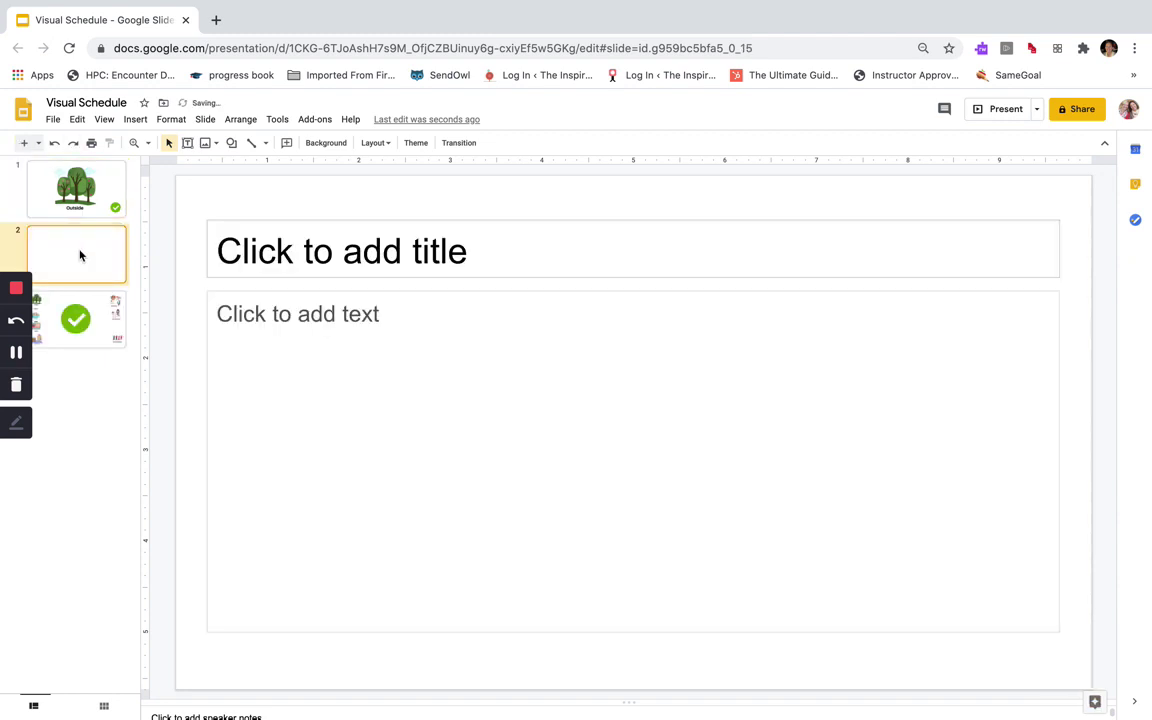
click(72, 305)
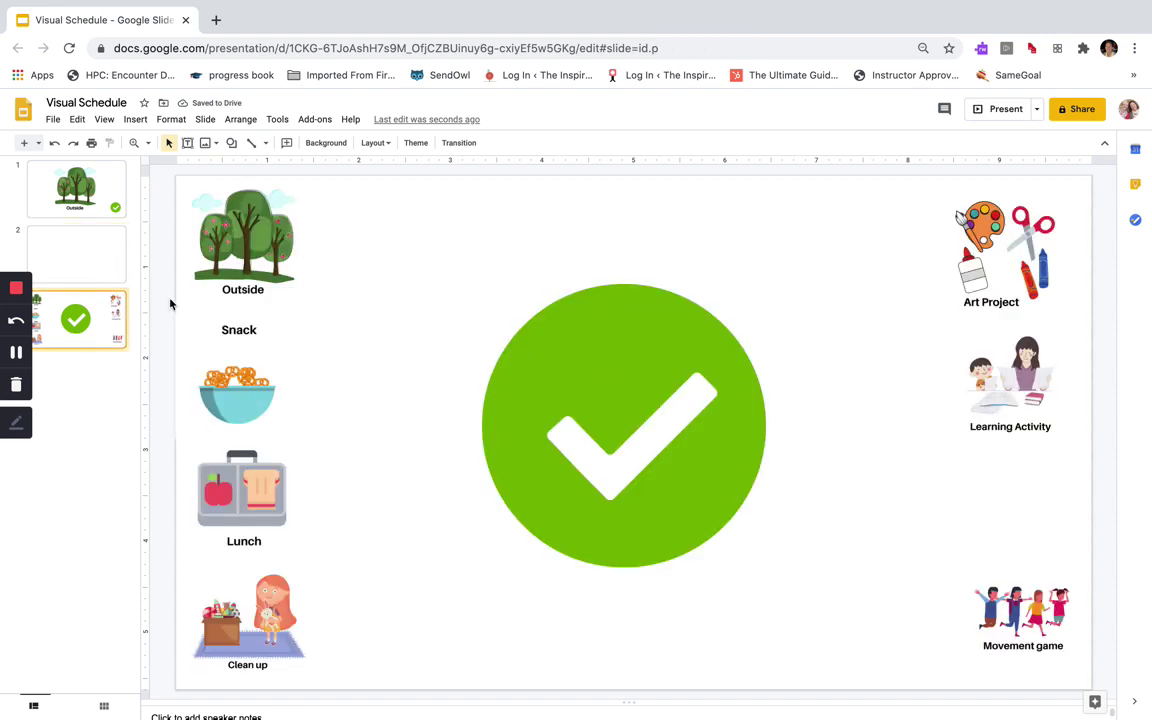
click(248, 375)
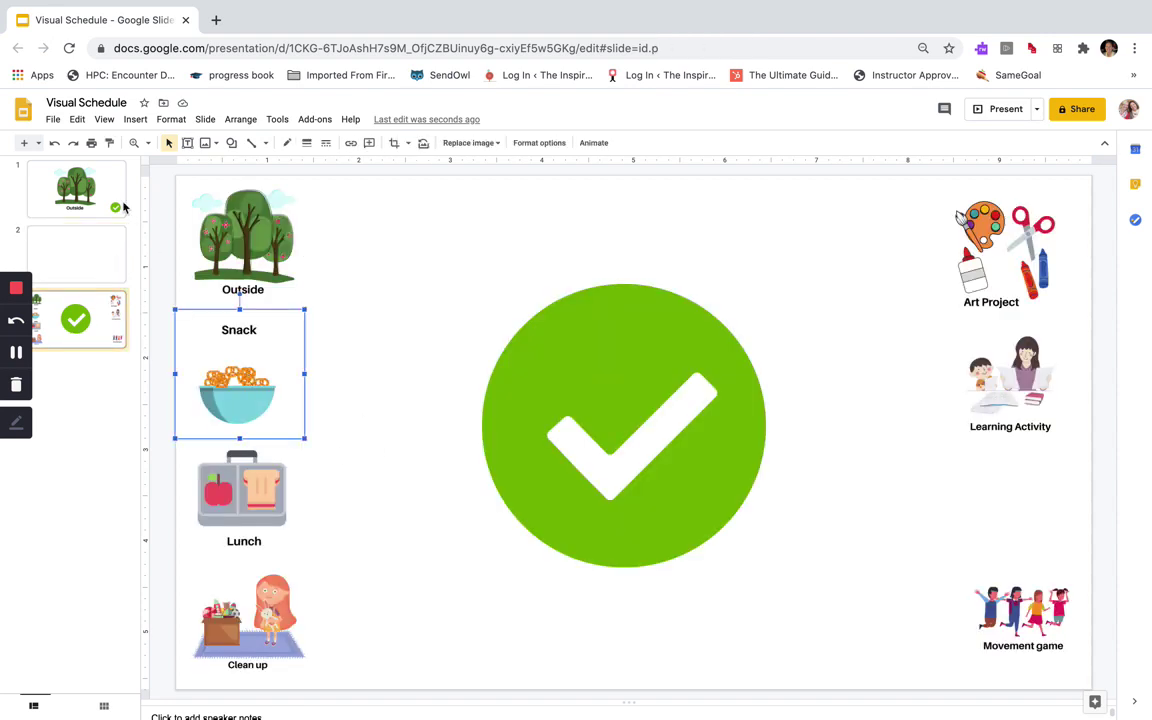
click(77, 119)
click(107, 217)
Clear slide 2's empty placeholders and paste the Snack group onto it
click(97, 268)
key(super+a)
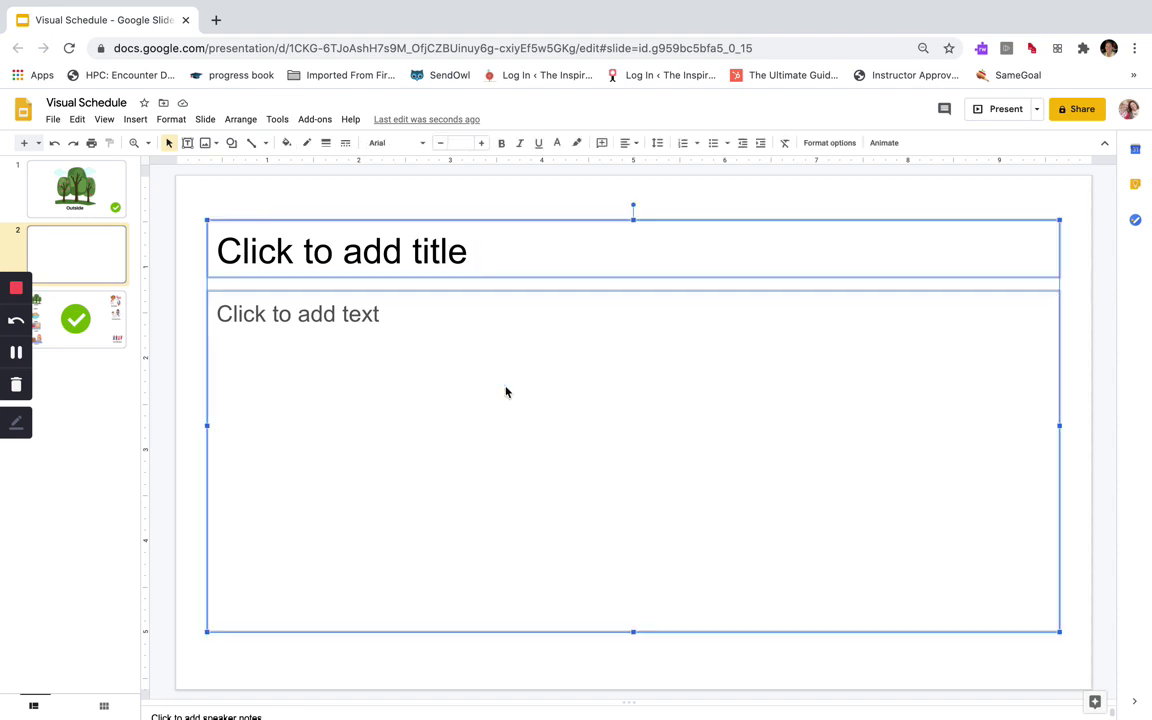
key(BackSpace)
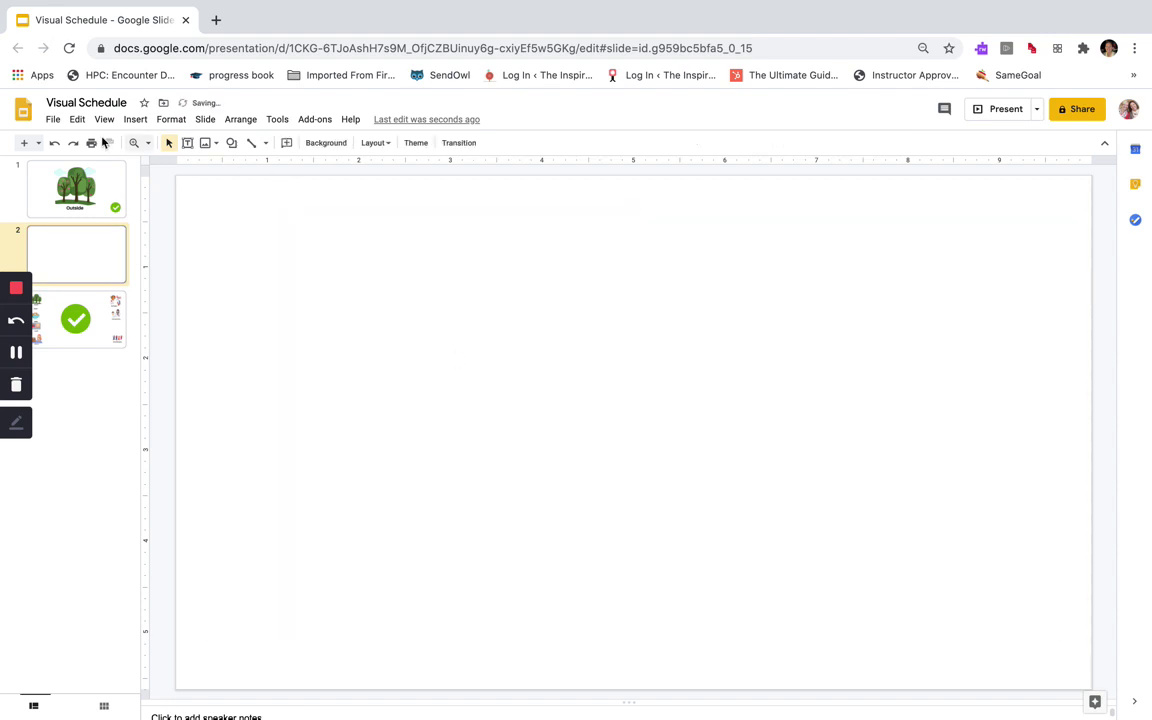
click(77, 119)
click(111, 238)
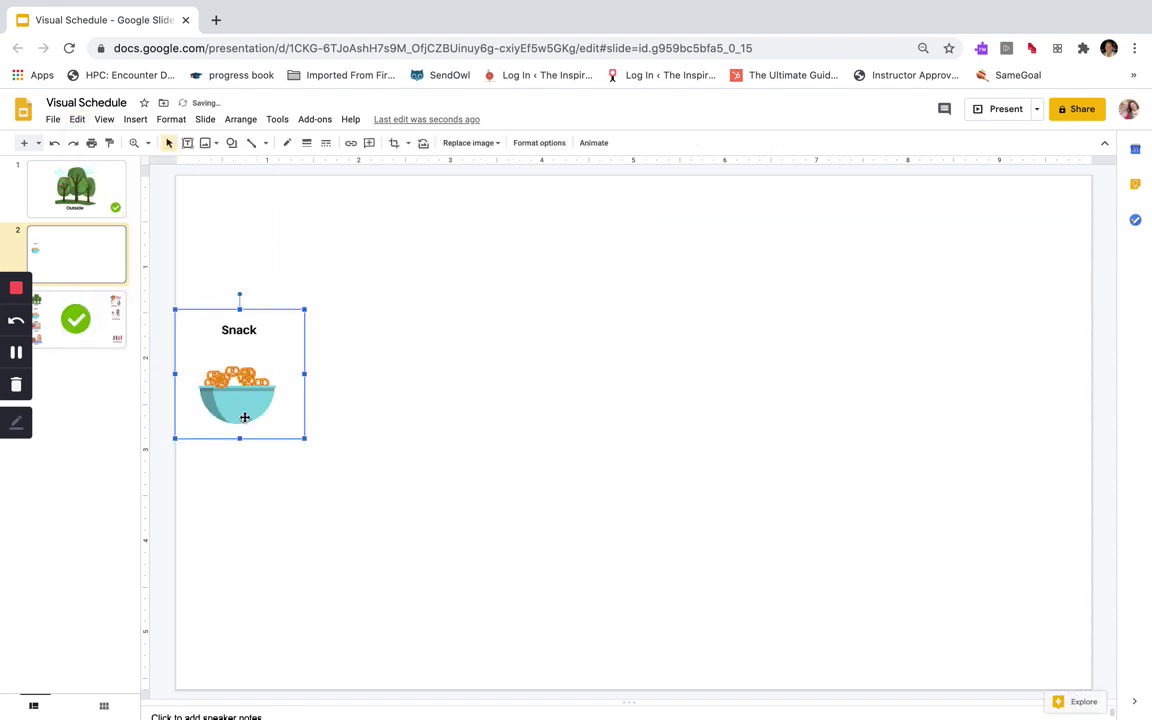
Enlarge the Snack group and centre it on slide 2
drag(304, 438, 712, 627)
drag(640, 520, 728, 455)
key(Escape)
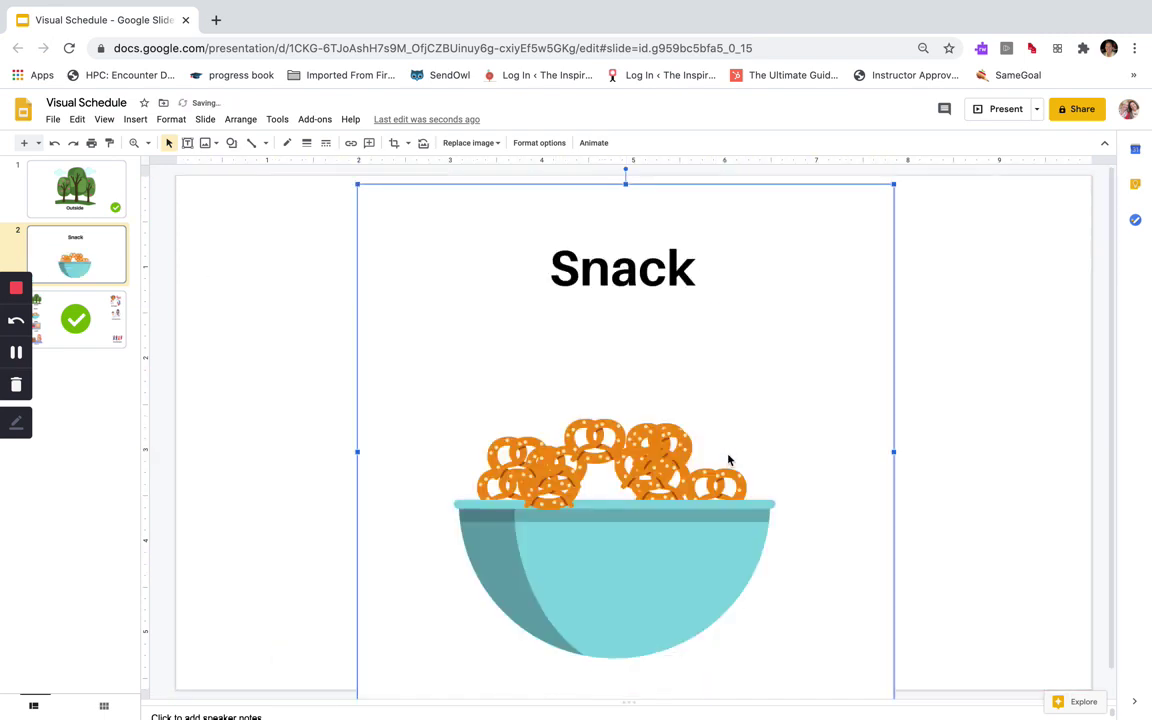
drag(895, 184, 856, 242)
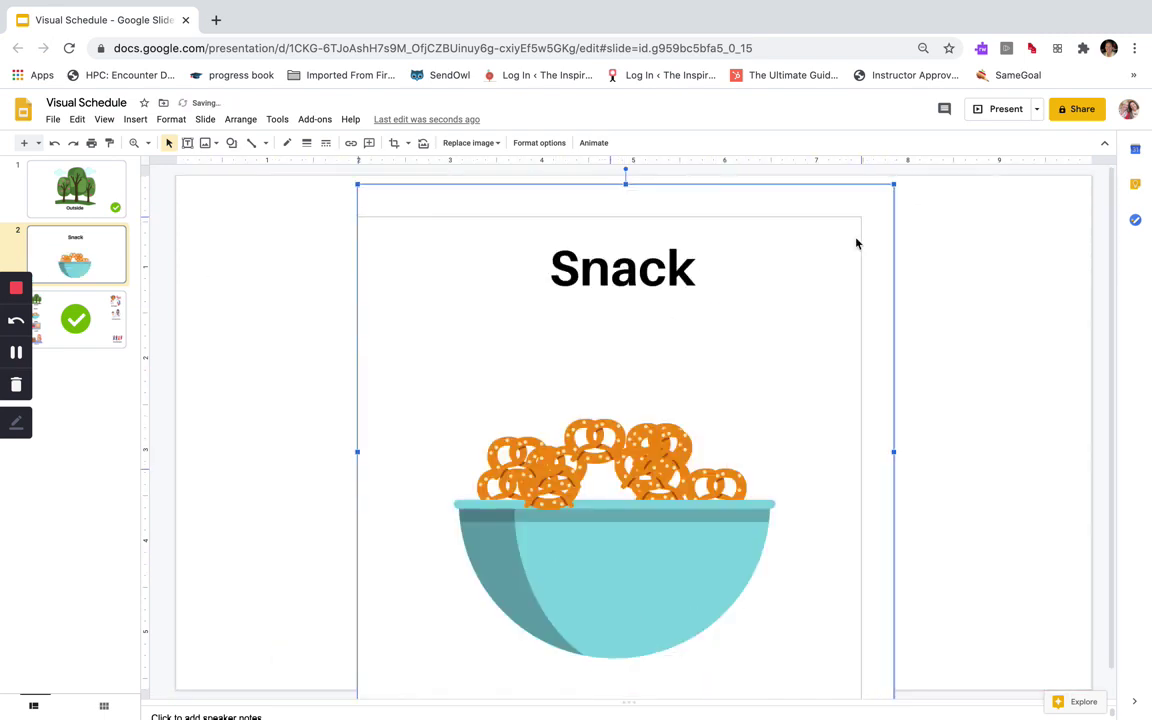
drag(743, 321, 771, 286)
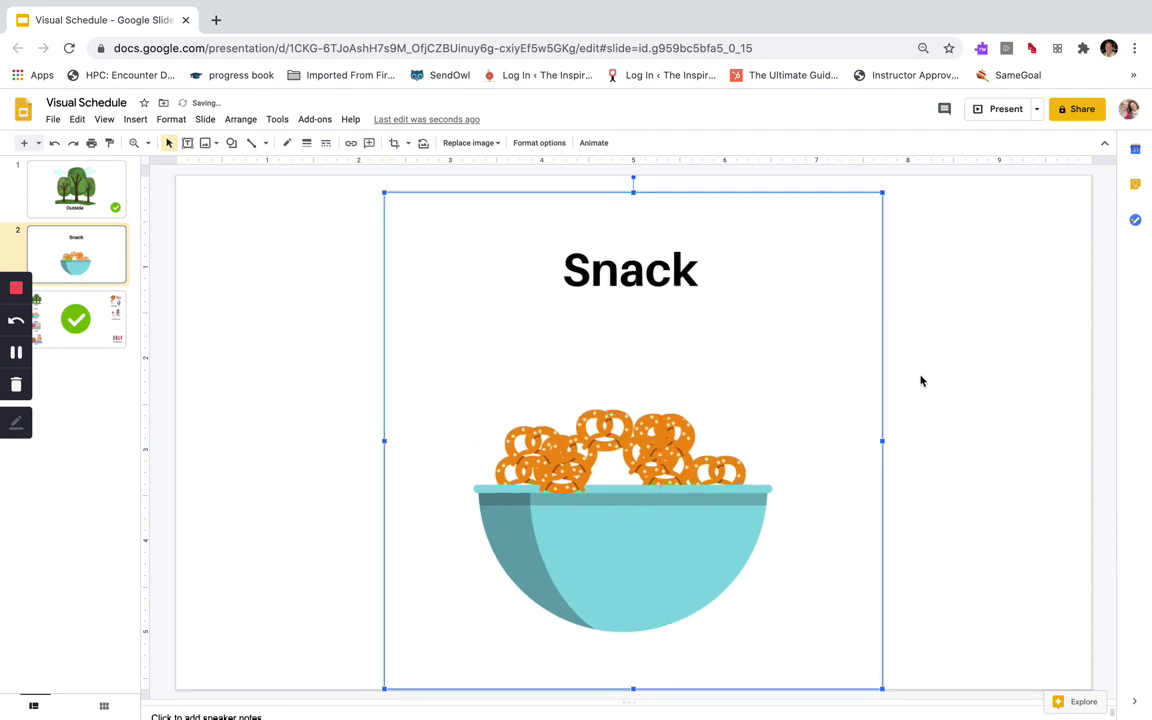
click(915, 380)
click(85, 333)
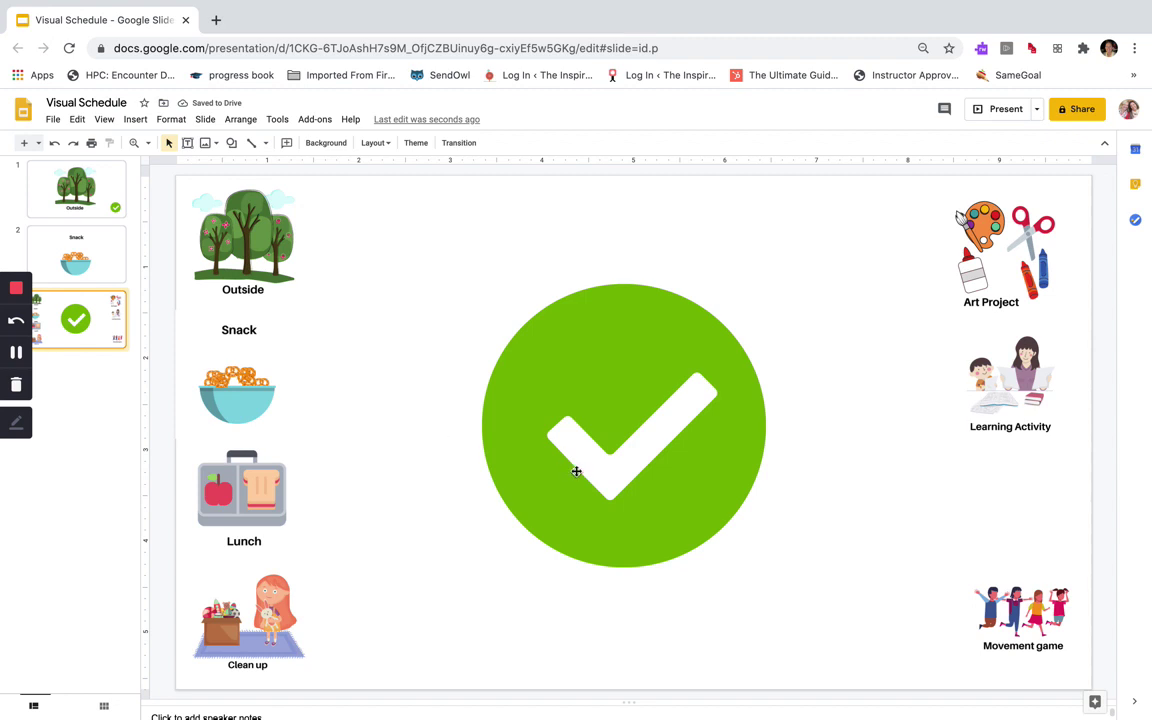
Paste the check mark onto the Snack slide, shrunk into the bottom-right corner
click(576, 471)
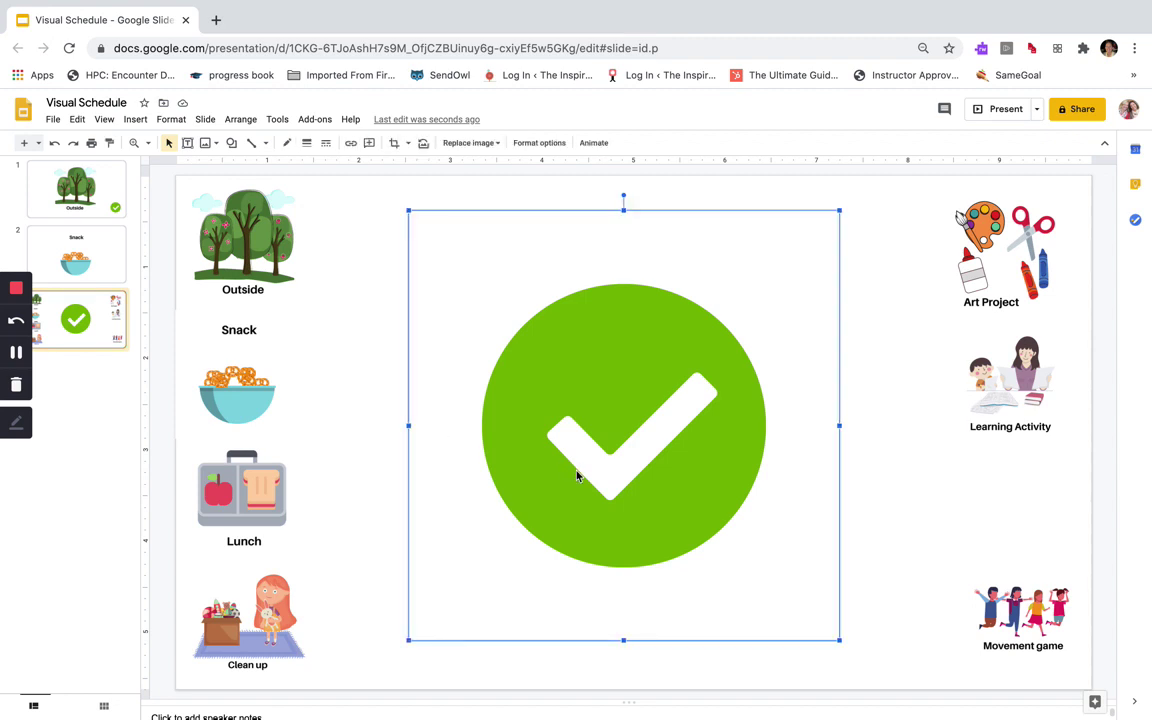
click(99, 238)
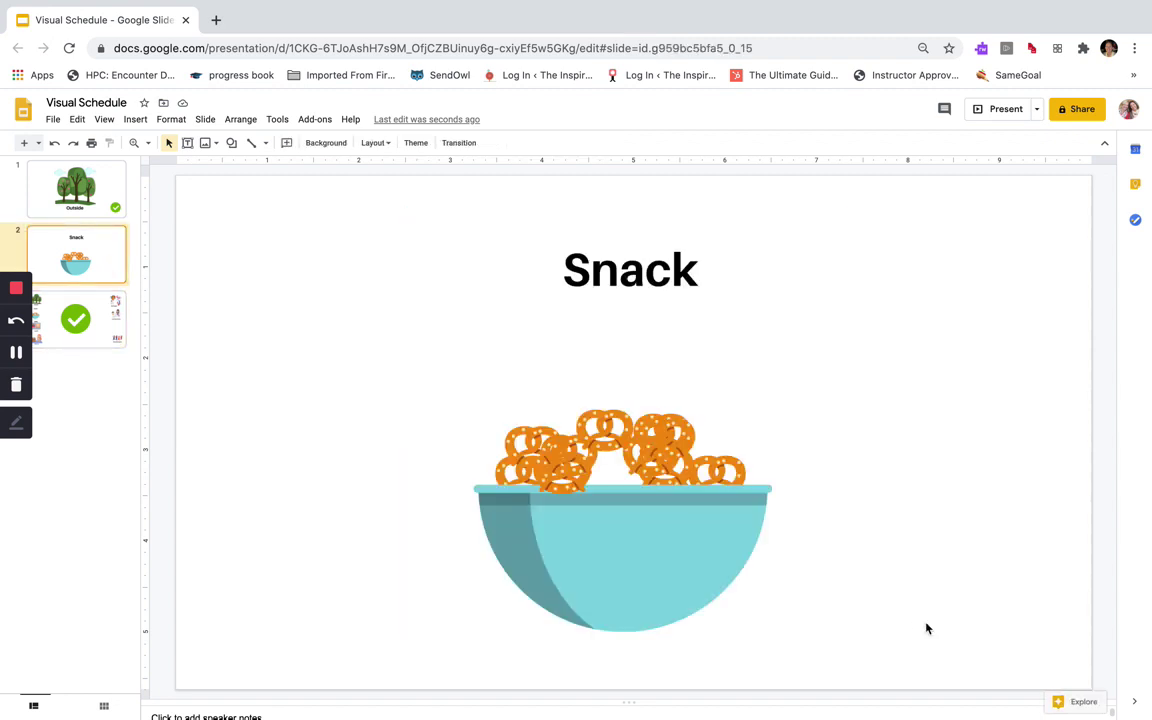
key(ctrl+v)
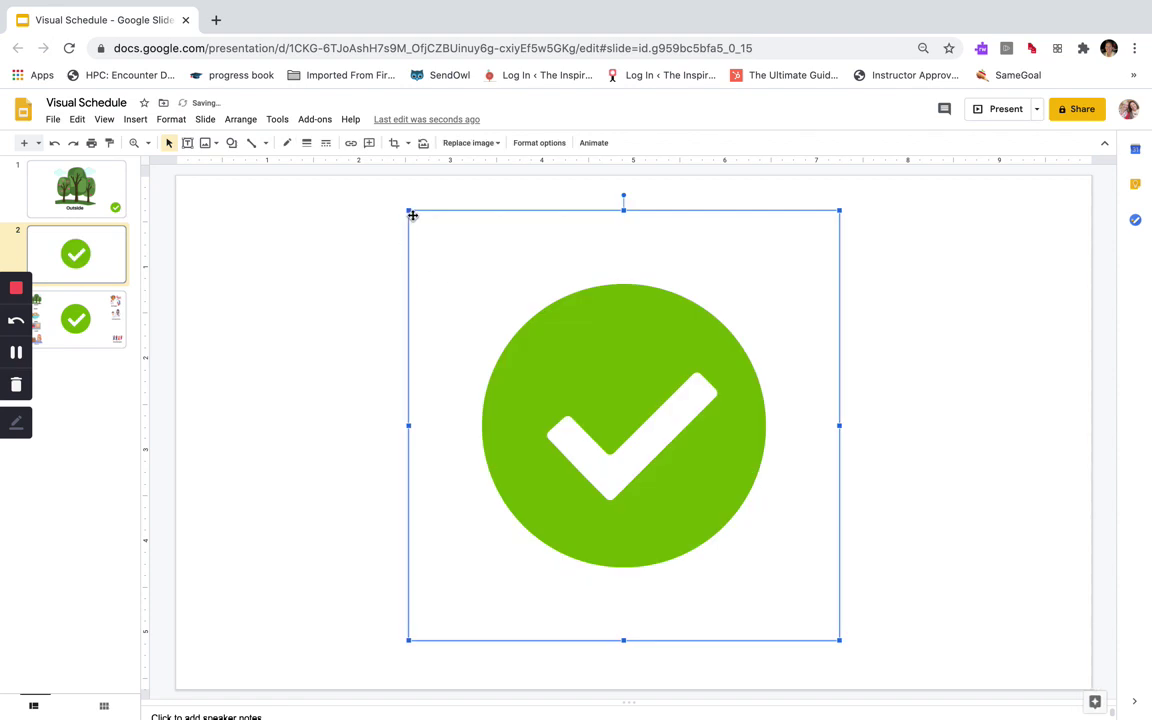
drag(408, 210, 702, 503)
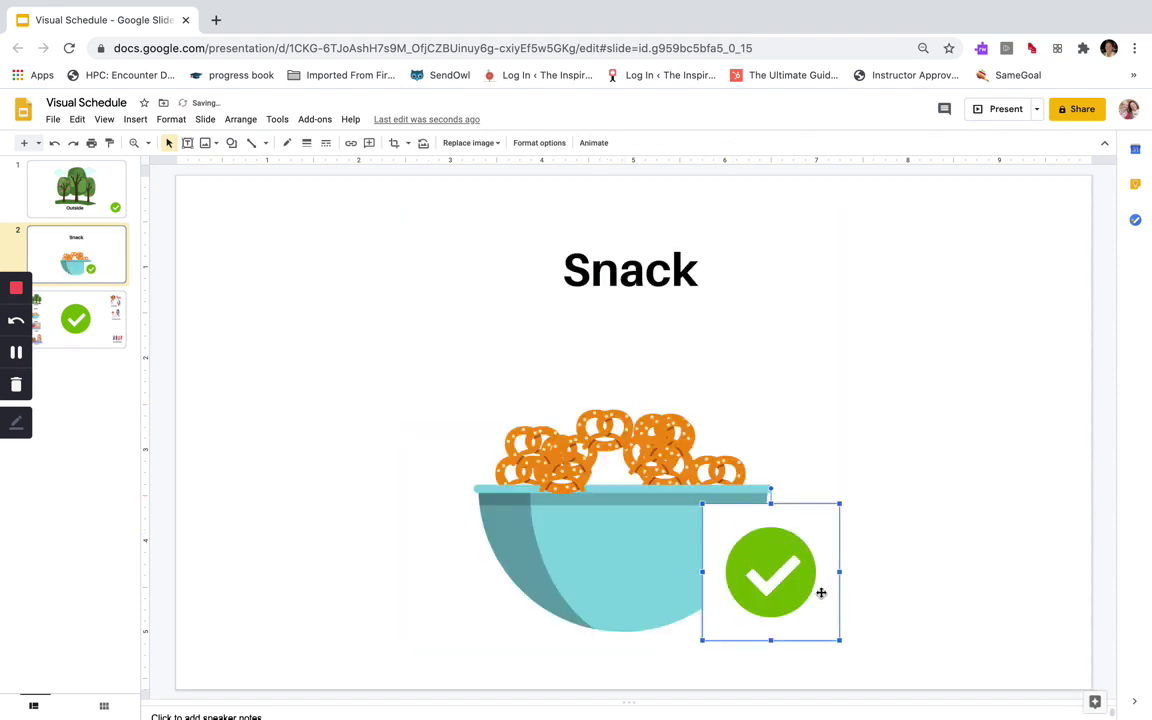
drag(818, 597, 1050, 634)
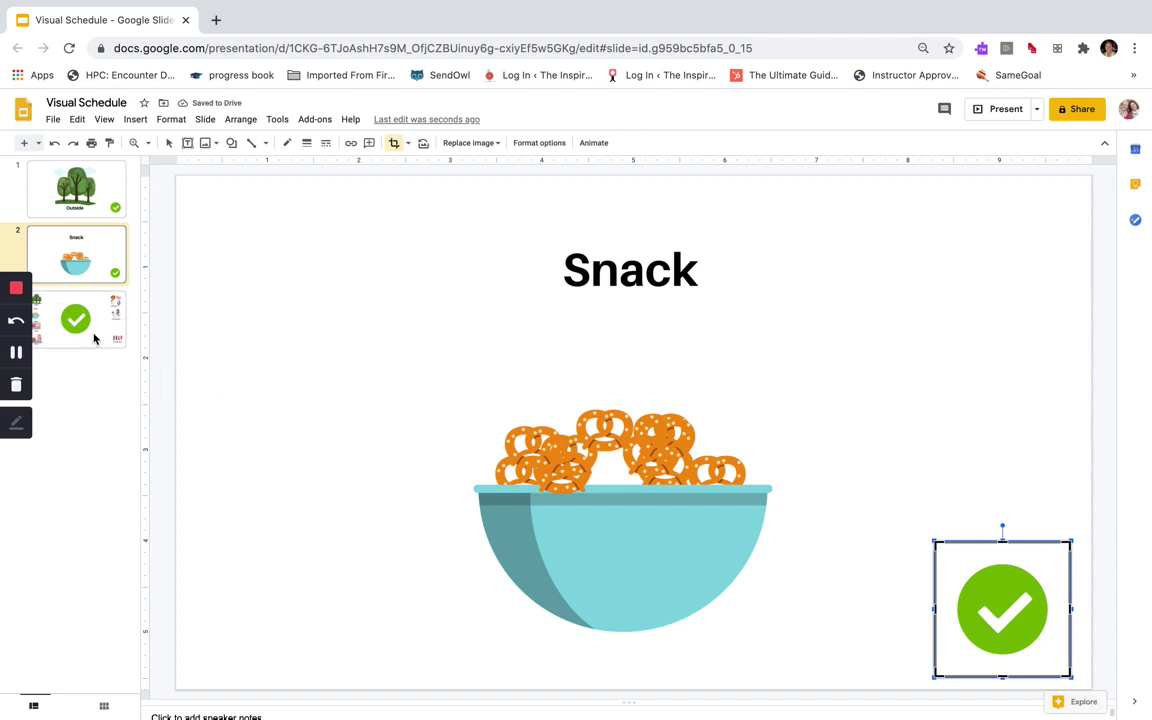
click(15, 355)
click(97, 264)
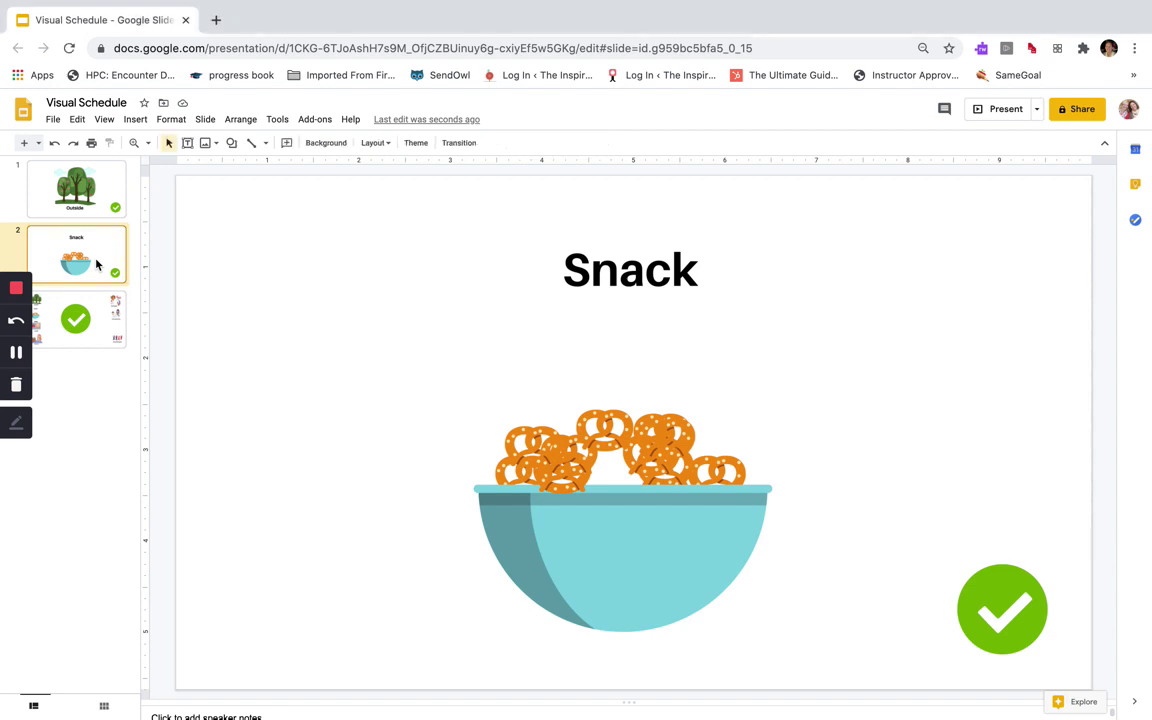
Duplicate the Snack slide and delete the Snack picture from the copy
right_click(97, 263)
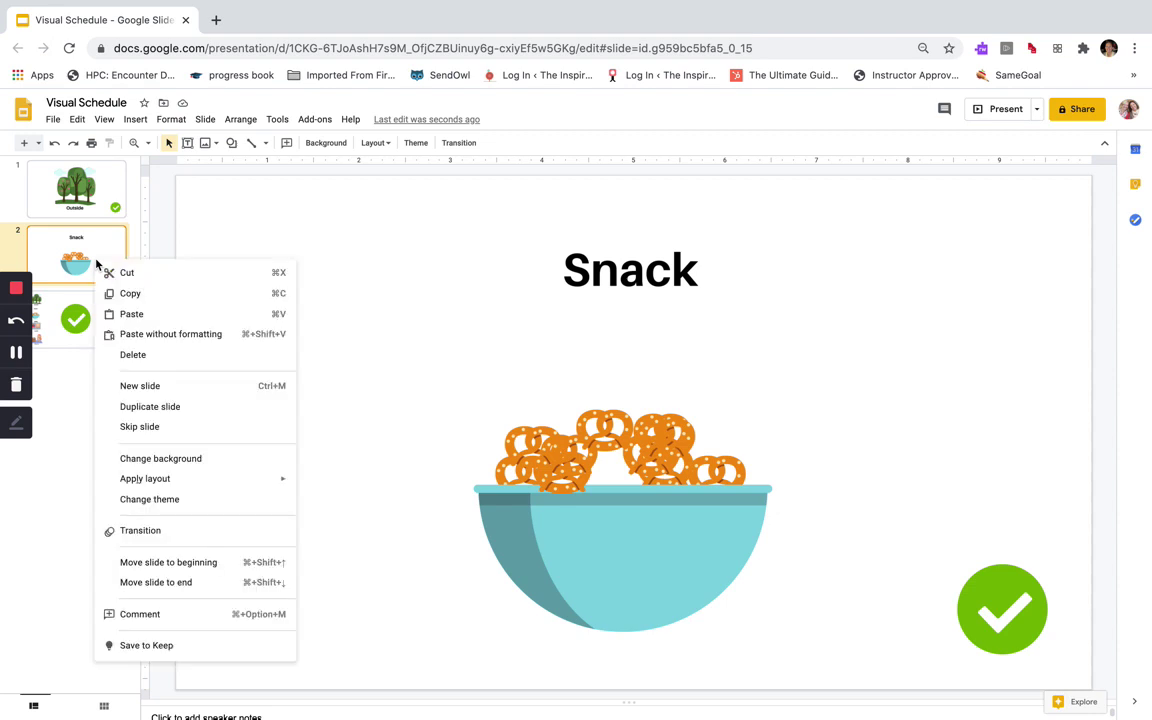
click(172, 415)
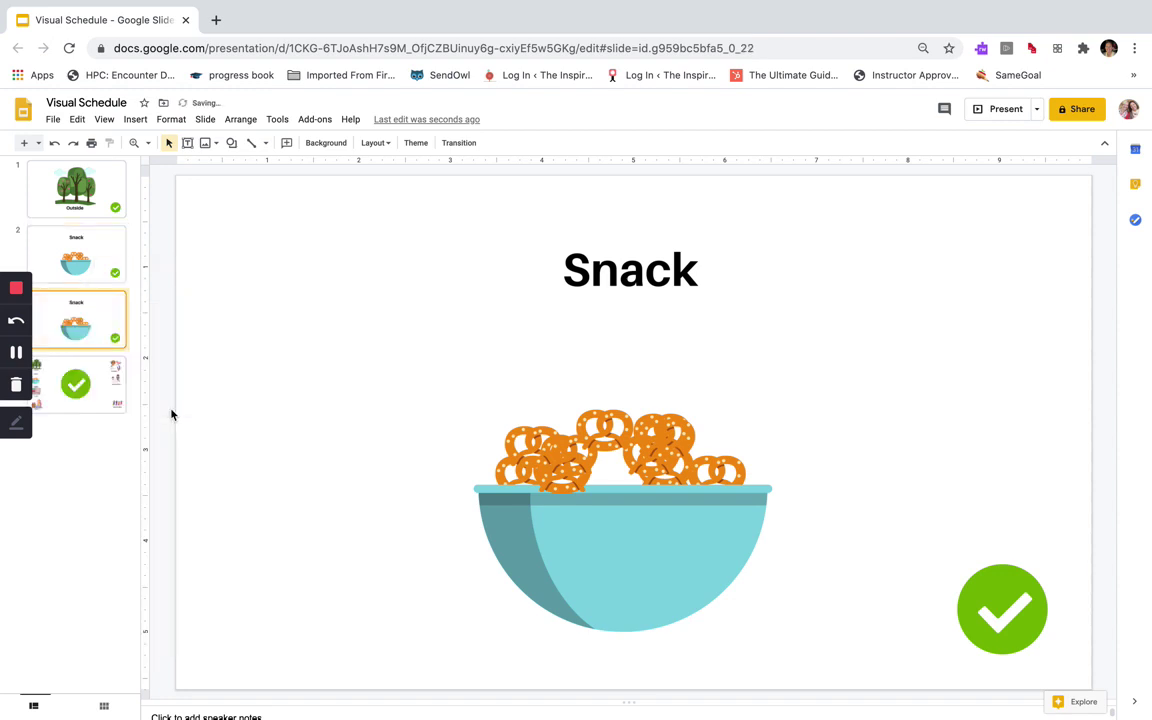
click(672, 526)
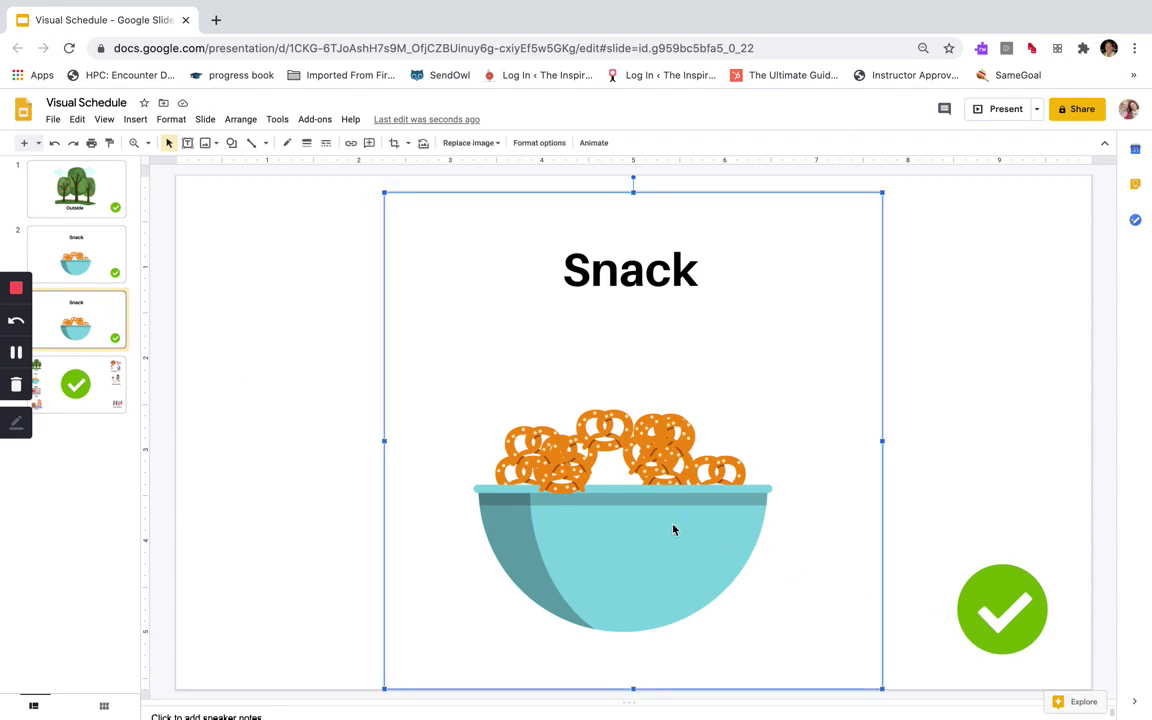
key(Delete)
Copy the Lunch picture onto slide 3, enlarged and centred
click(87, 379)
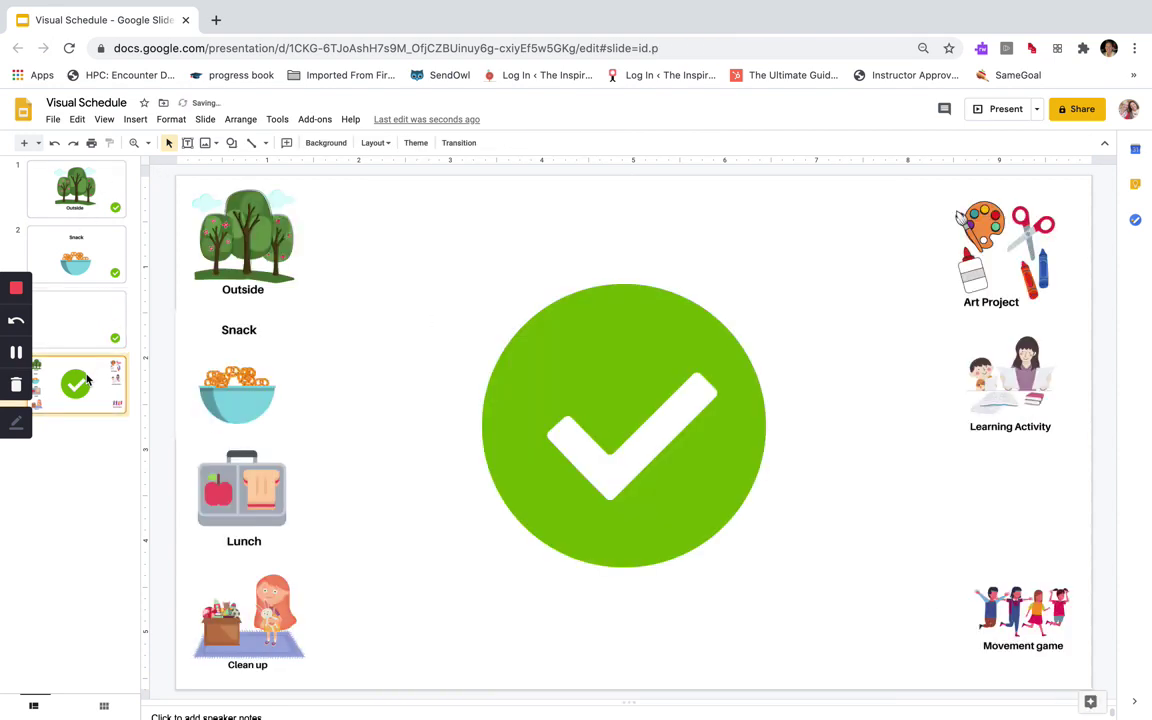
click(256, 483)
key(ctrl+c)
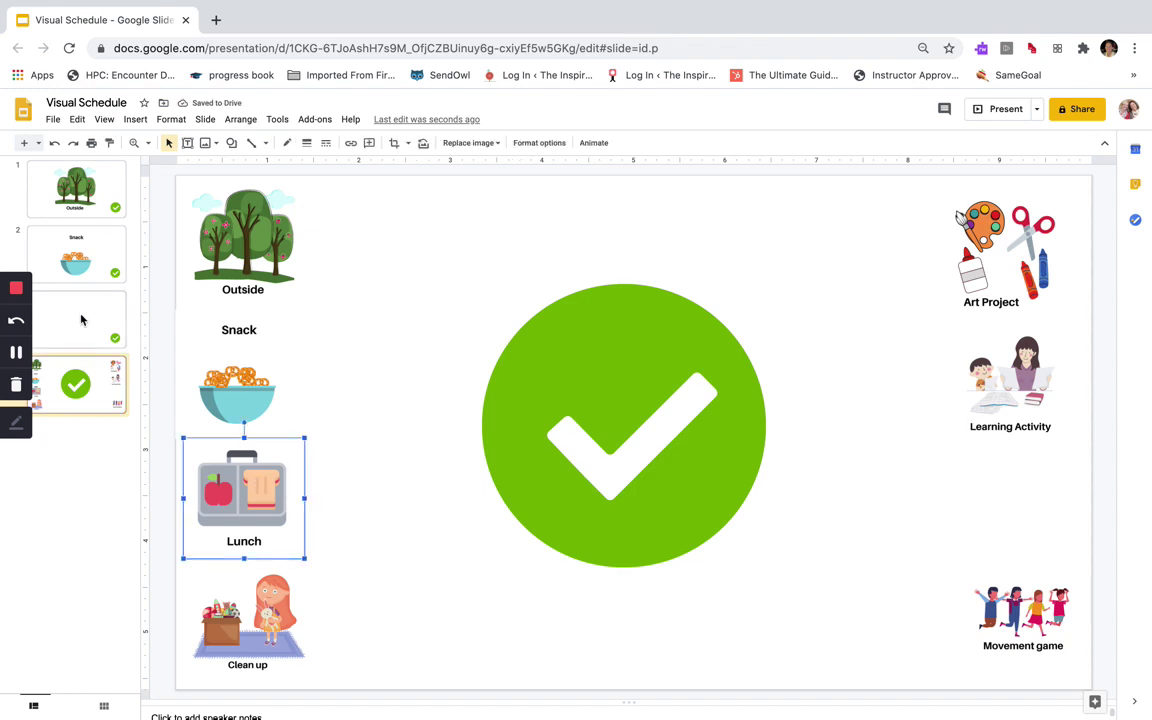
click(78, 300)
key(ctrl+v)
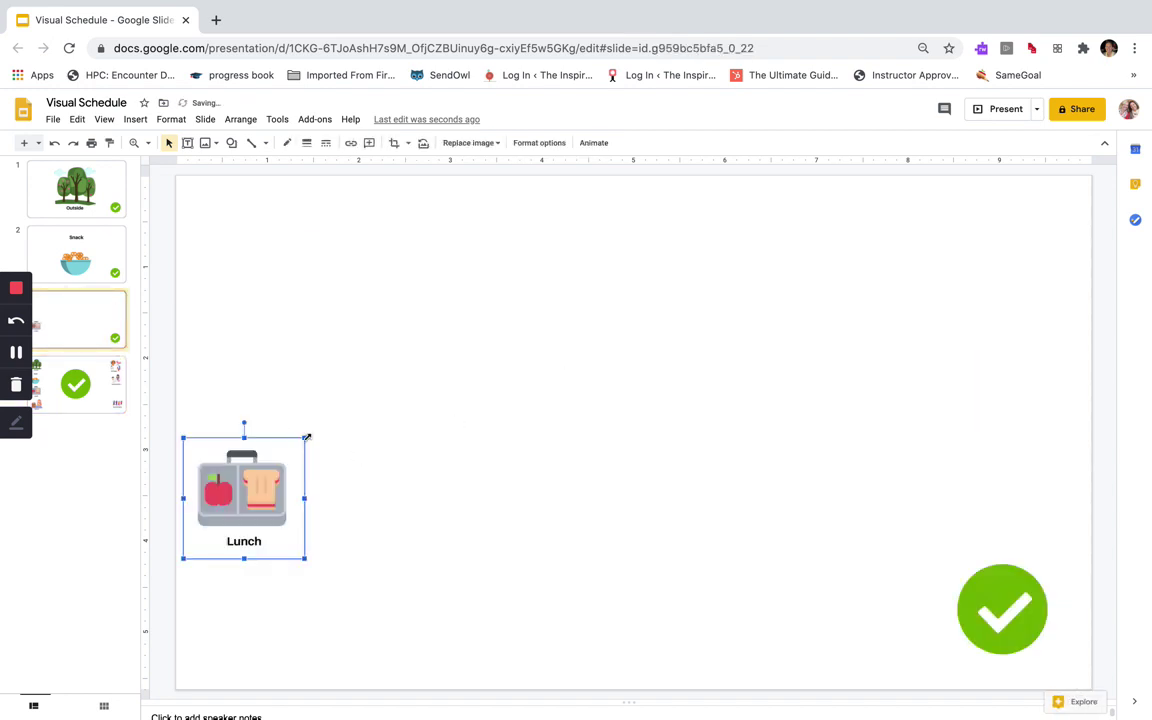
drag(306, 437, 745, 244)
drag(601, 455, 684, 501)
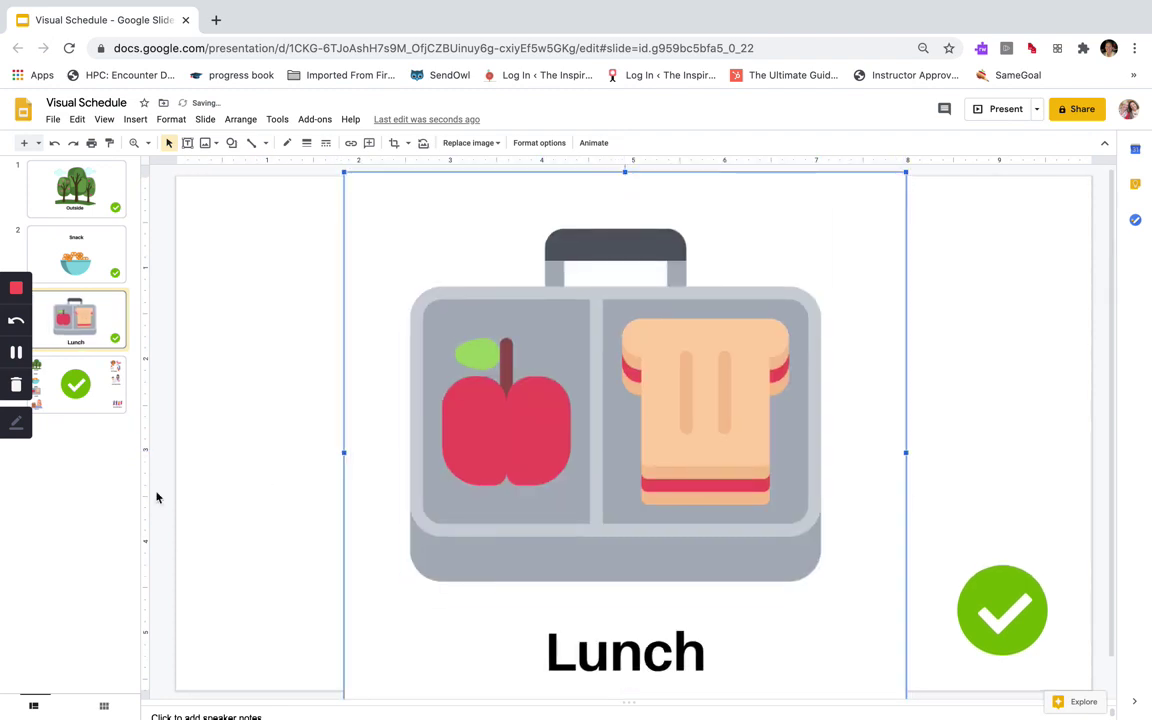
click(84, 404)
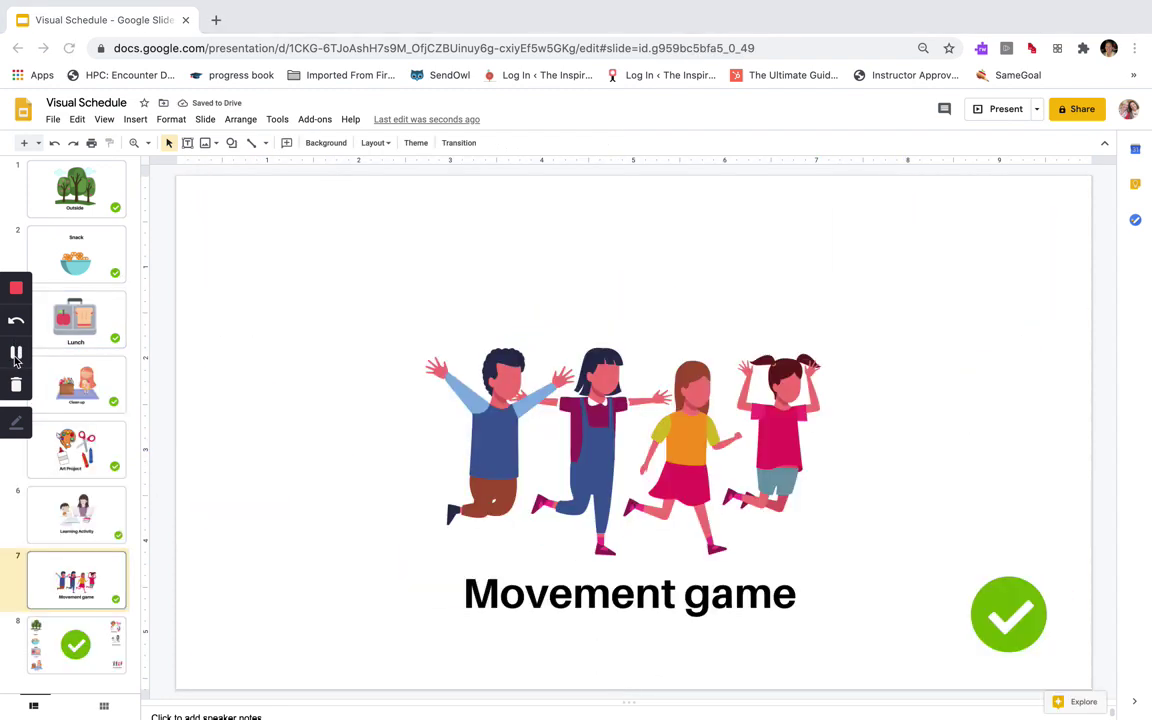
Step back through the activity slides, Learning Activity to Outside, in the filmstrip
click(72, 527)
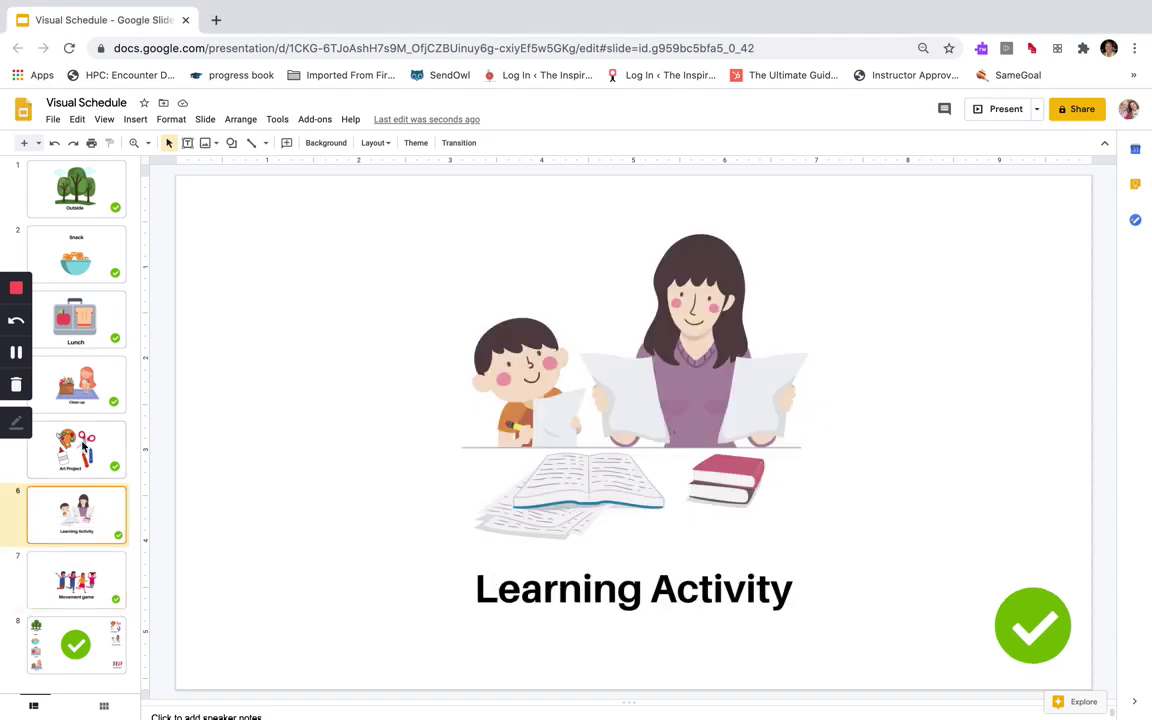
click(83, 447)
click(77, 362)
click(82, 300)
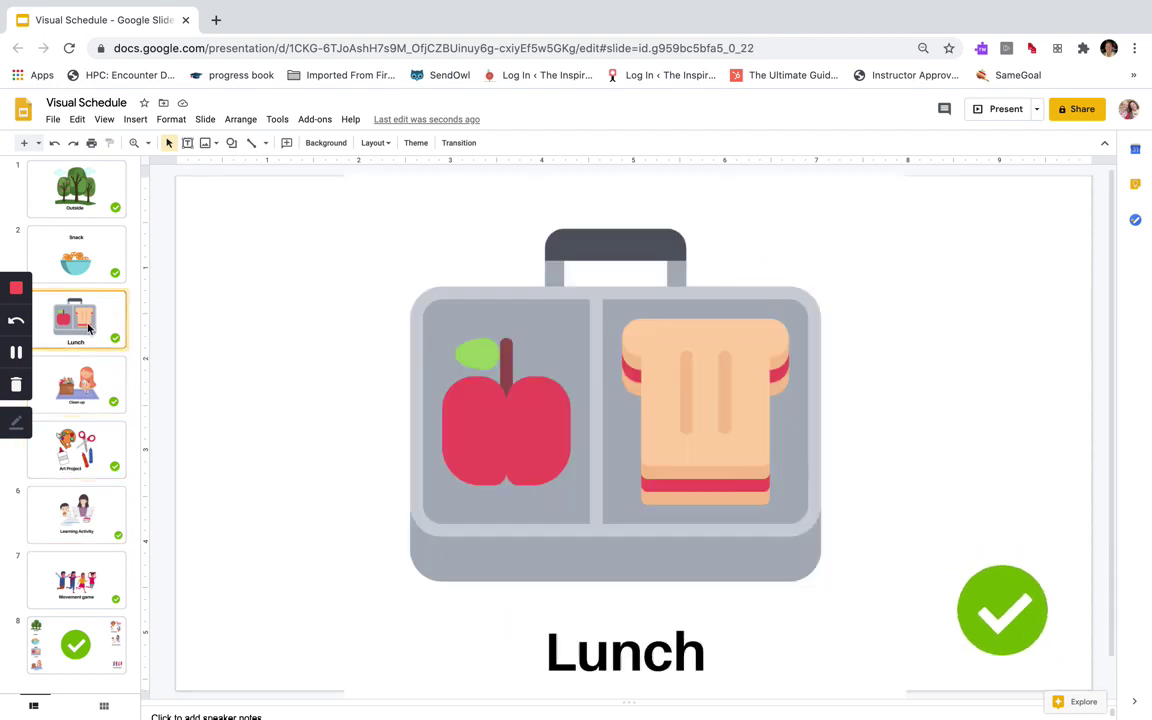
click(92, 250)
click(86, 191)
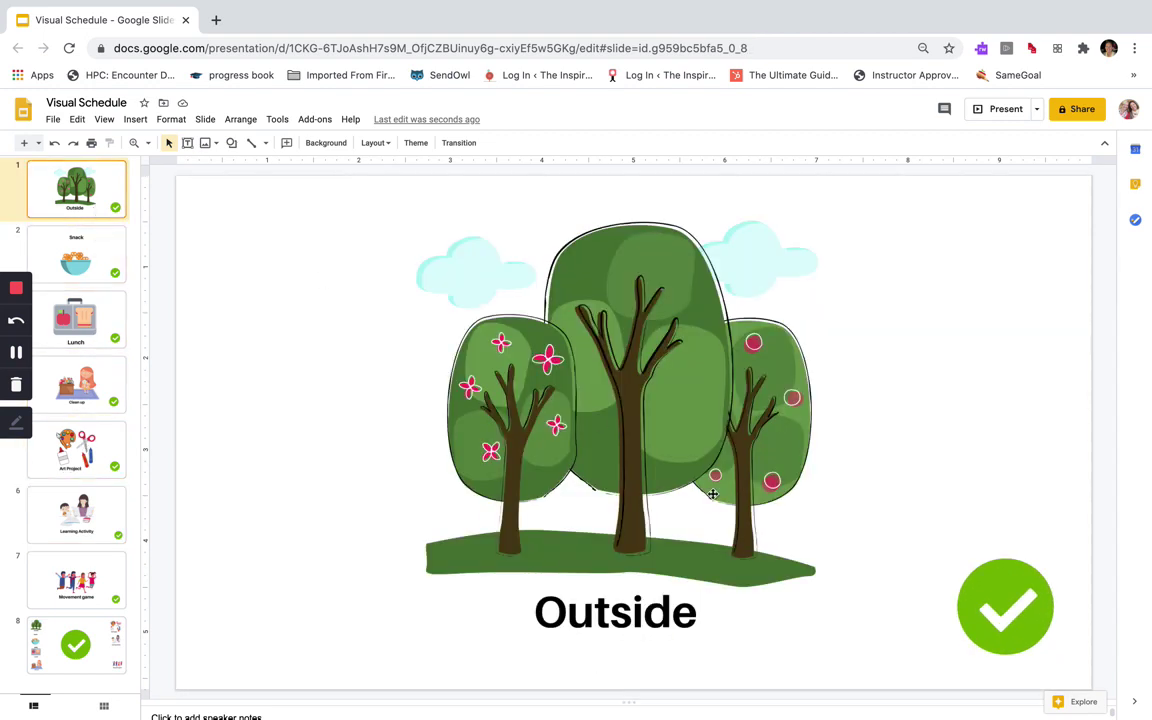
Select the tree picture and check mark on Outside, then show overview slide 8
click(618, 435)
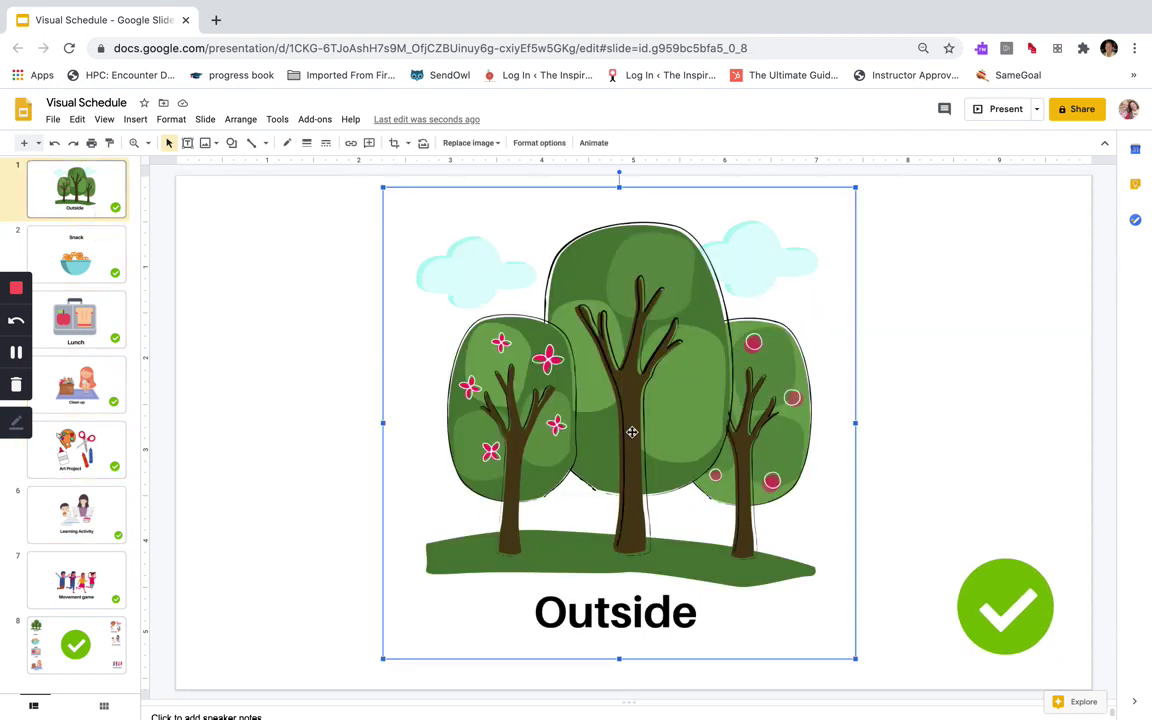
click(1037, 609)
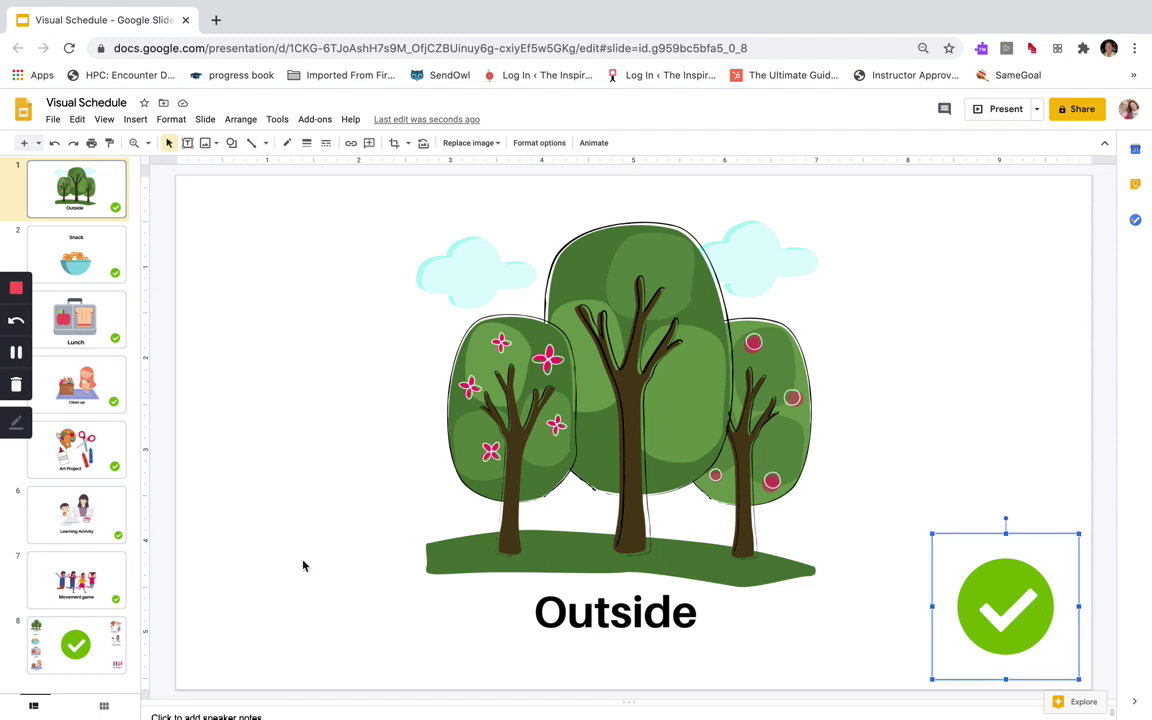
click(67, 655)
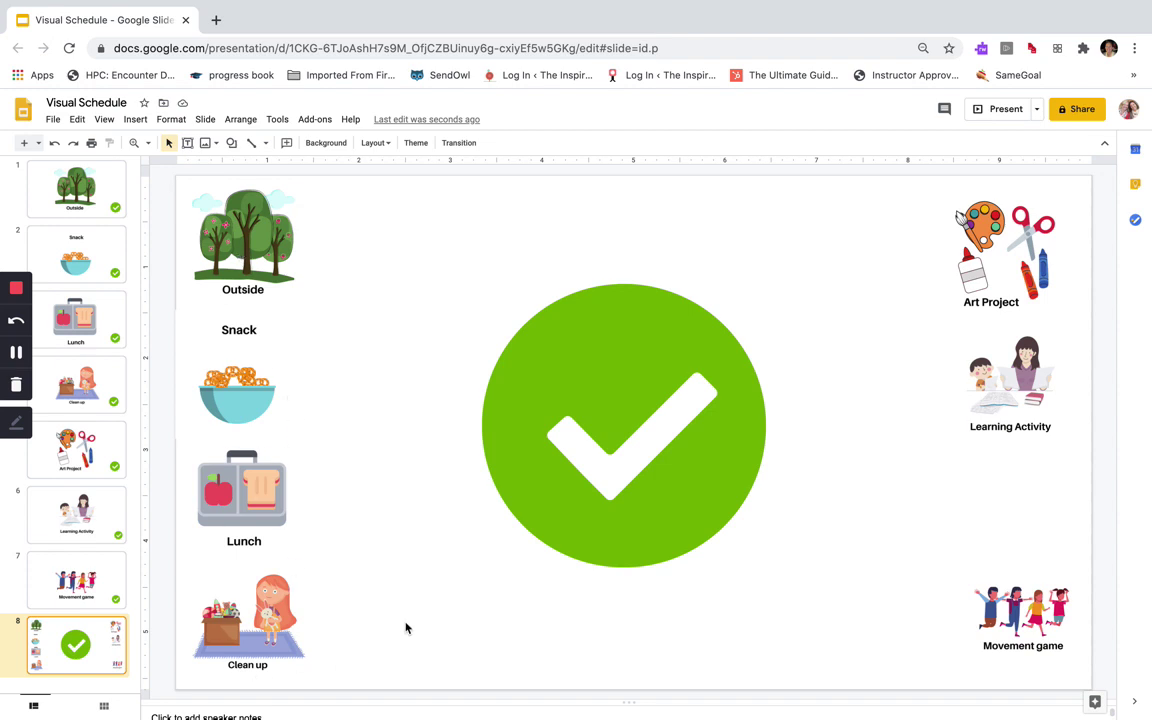
Link the overview's Outside image to Slide 1 via Insert > Link
click(259, 250)
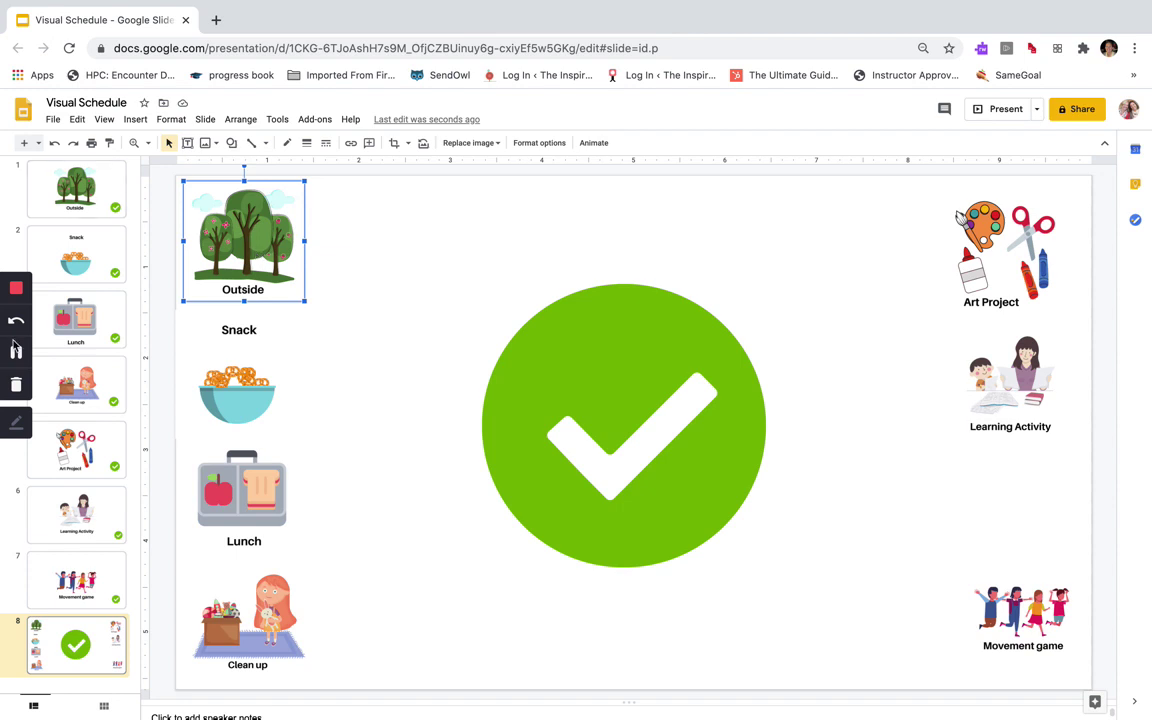
click(165, 279)
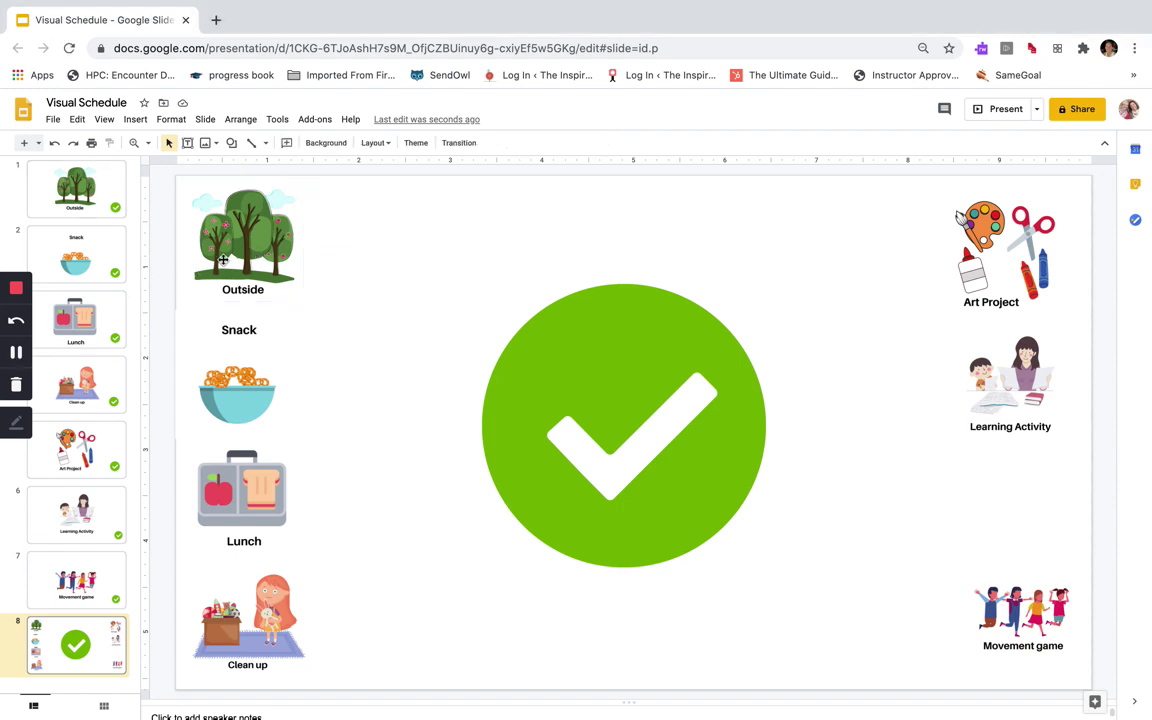
click(224, 263)
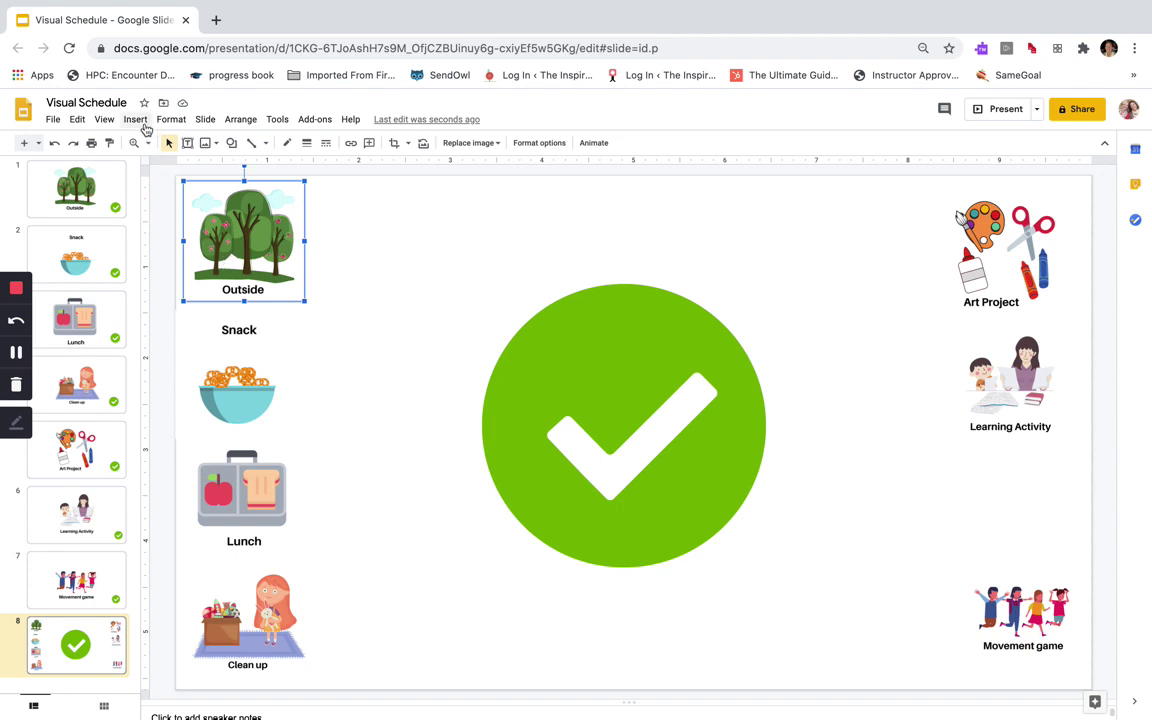
click(140, 121)
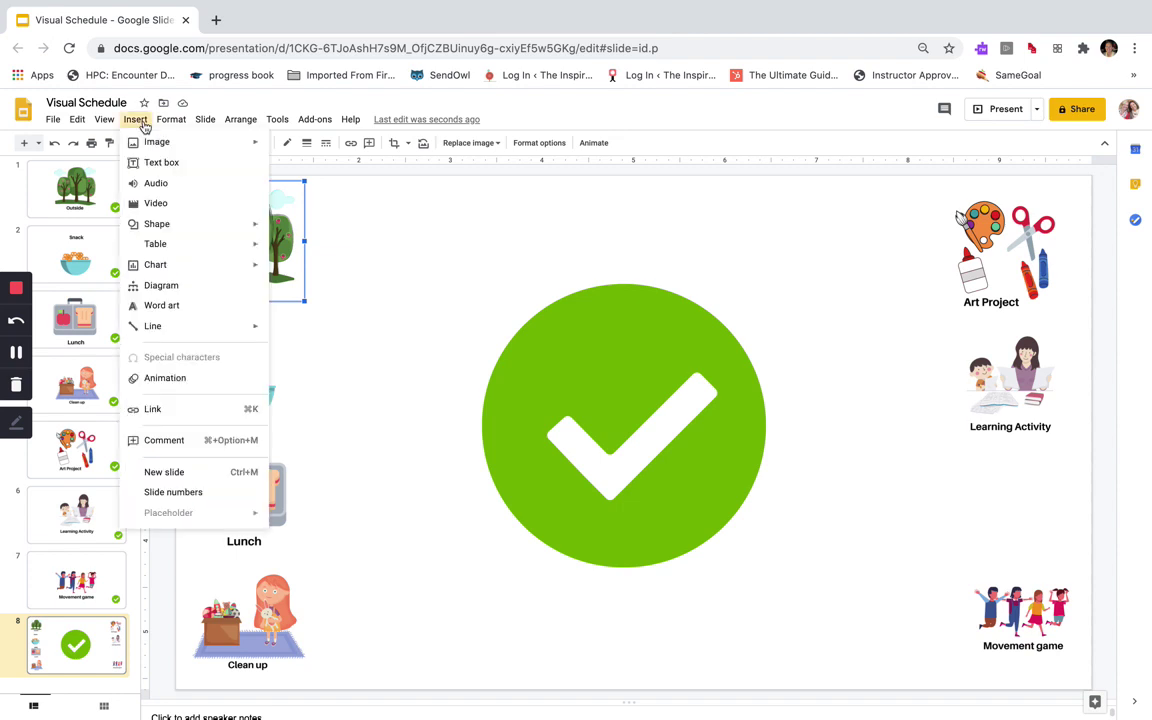
click(238, 418)
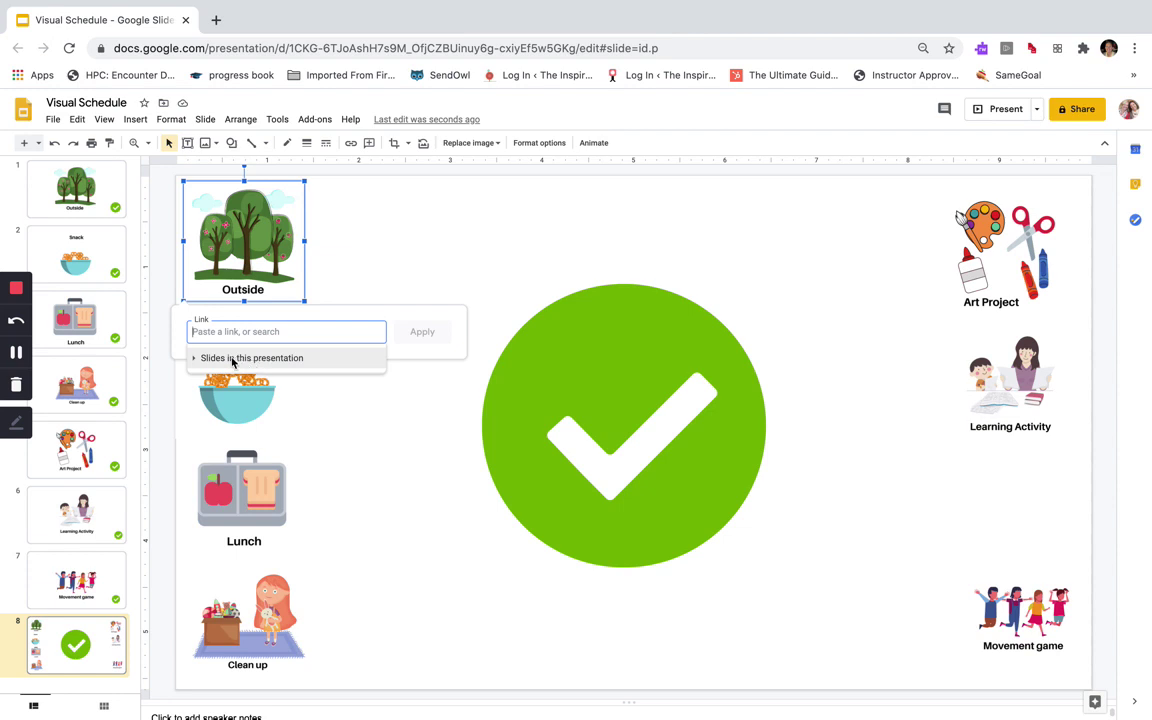
click(233, 362)
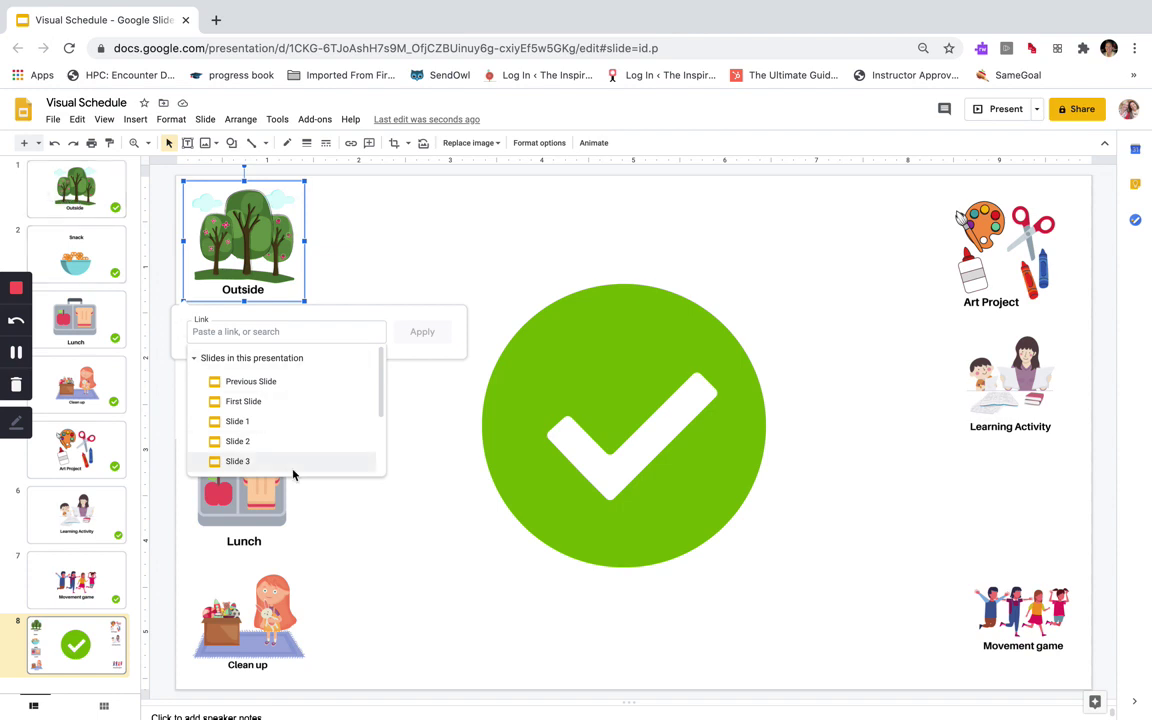
click(268, 424)
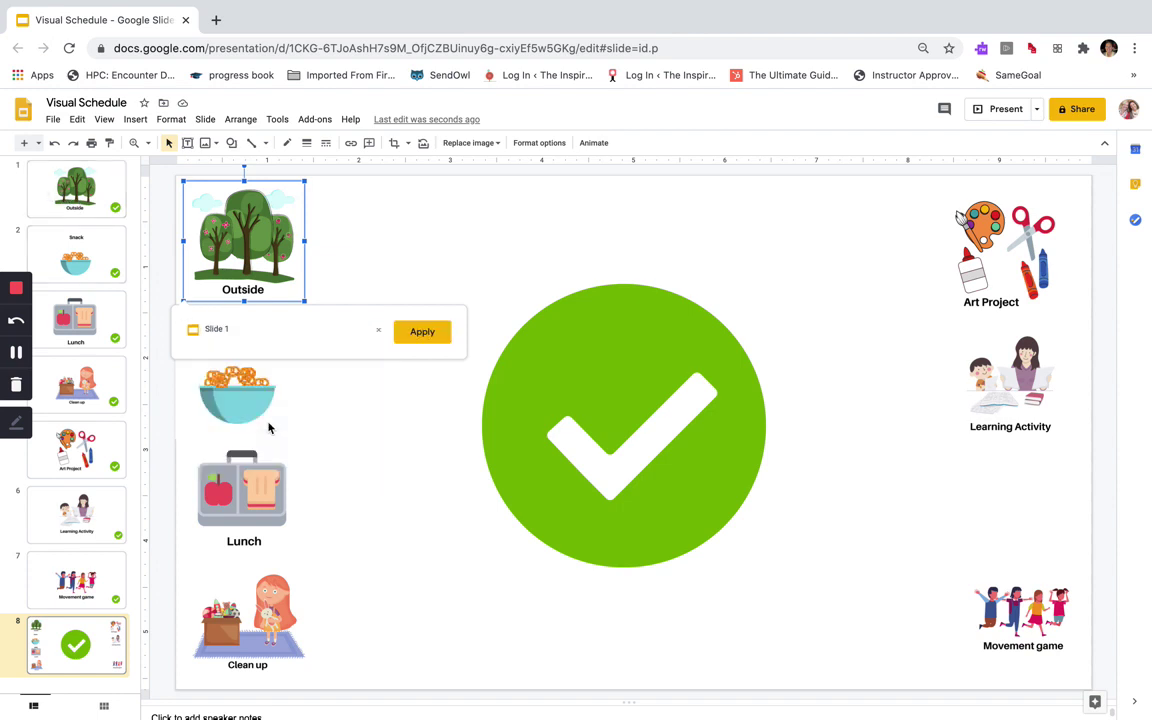
click(414, 338)
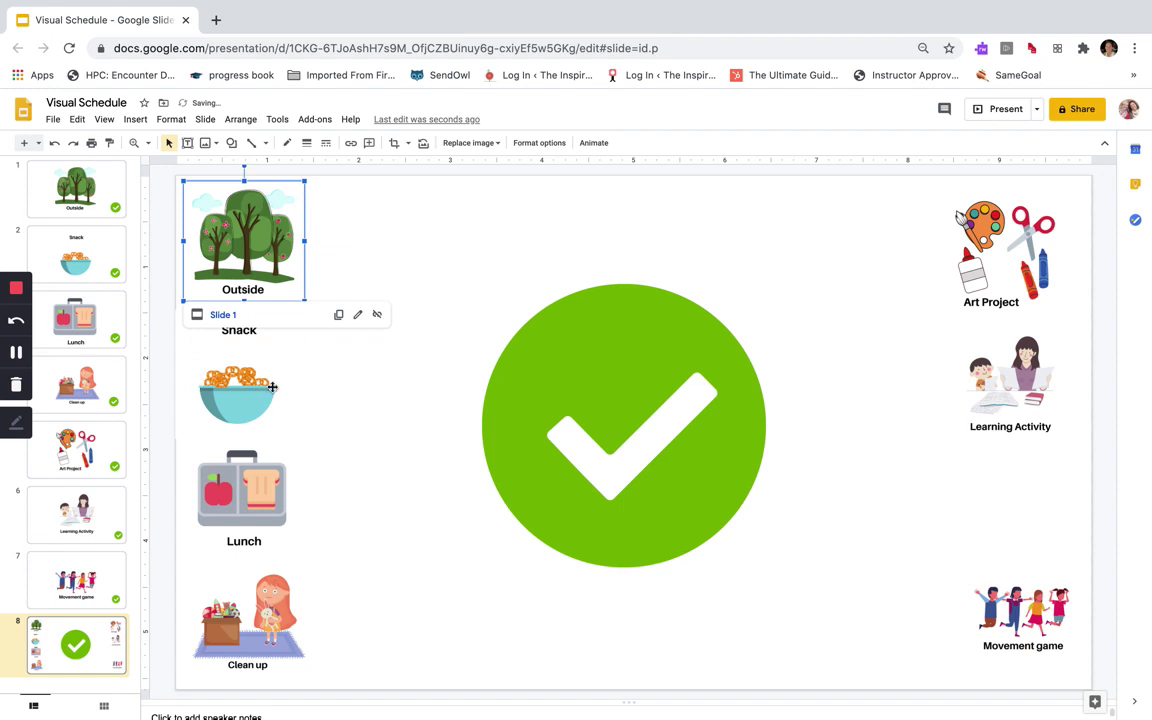
Link the Snack card to Slide 2
click(241, 377)
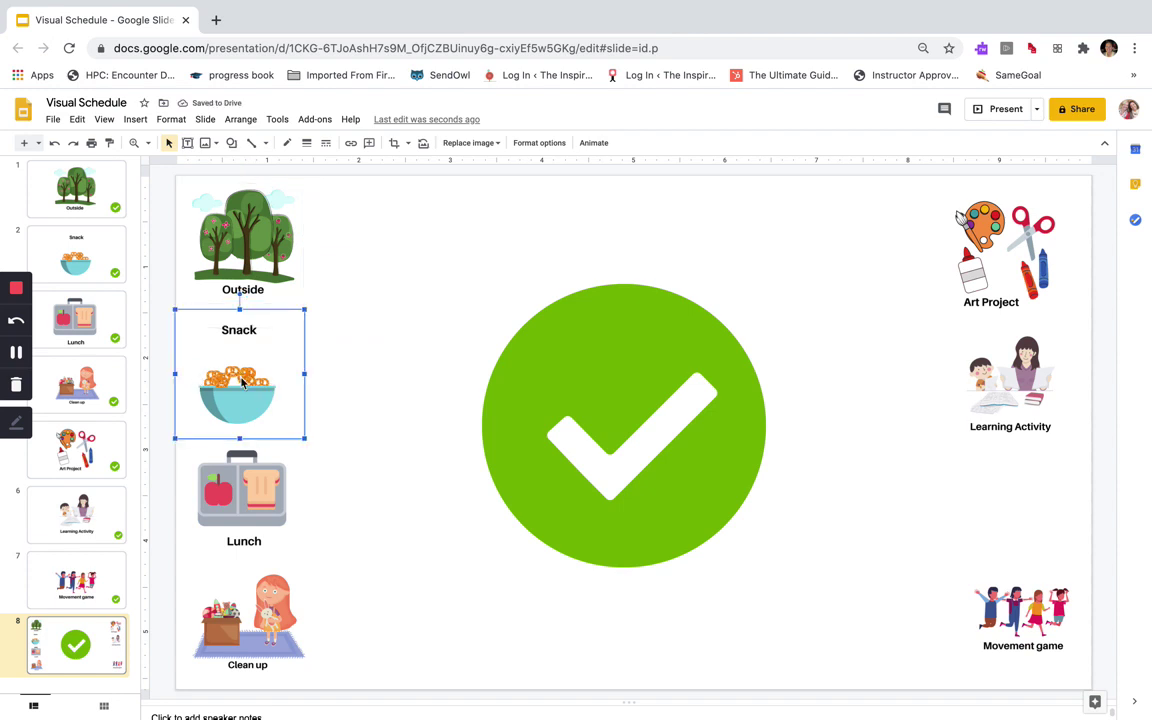
click(135, 120)
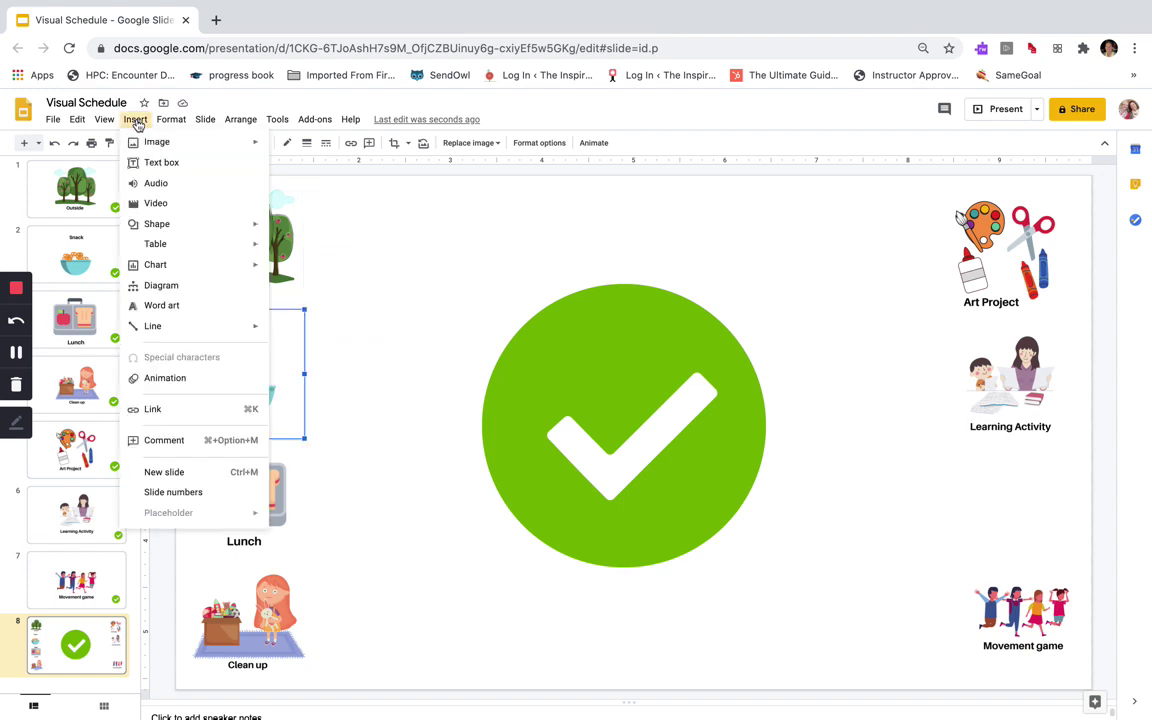
click(184, 411)
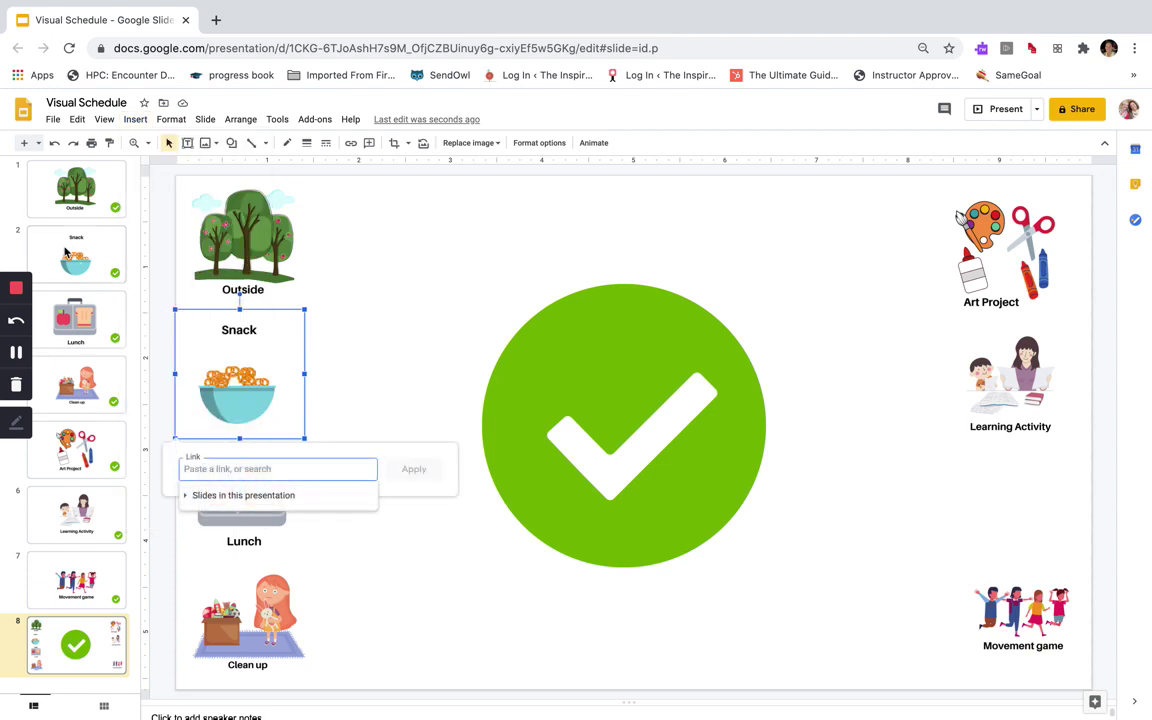
click(240, 495)
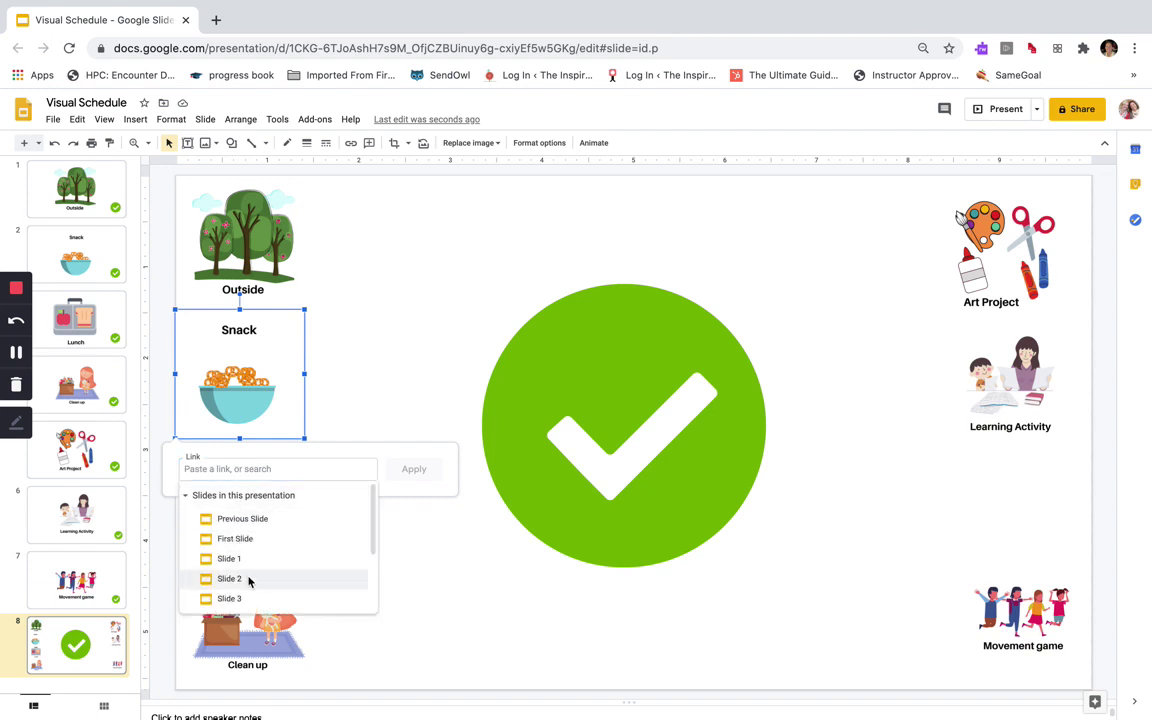
click(249, 580)
click(414, 470)
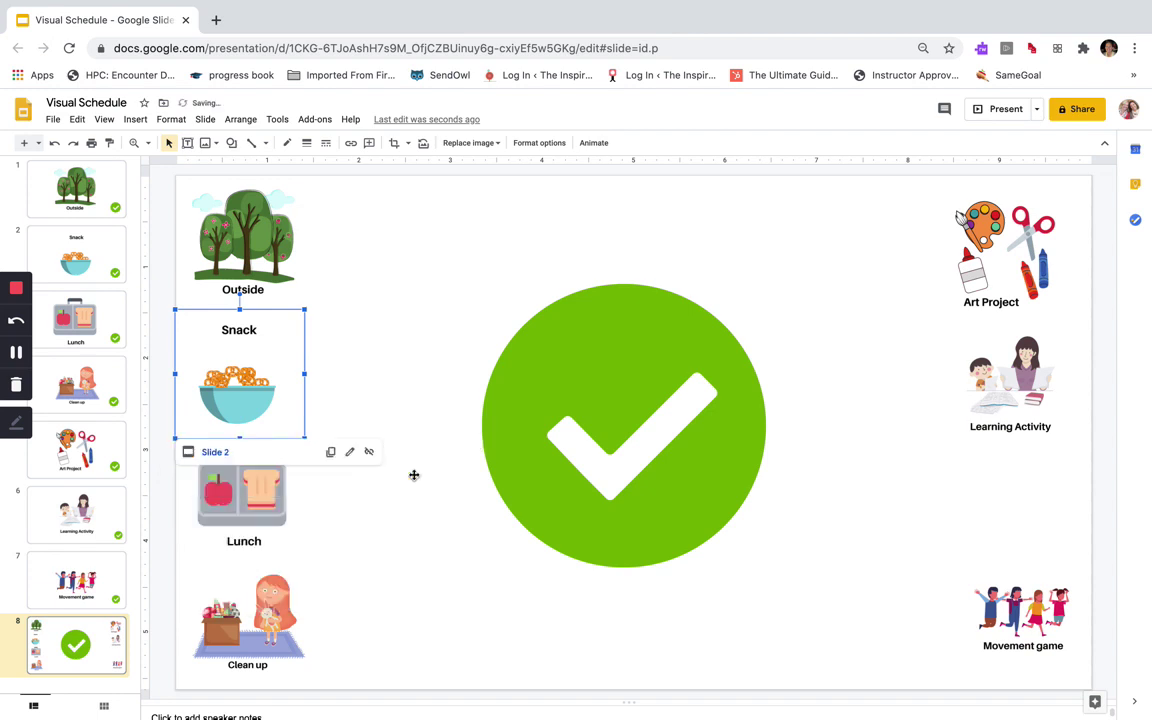
Link the Lunch card to Slide 3 using Ctrl+K
click(335, 507)
click(250, 498)
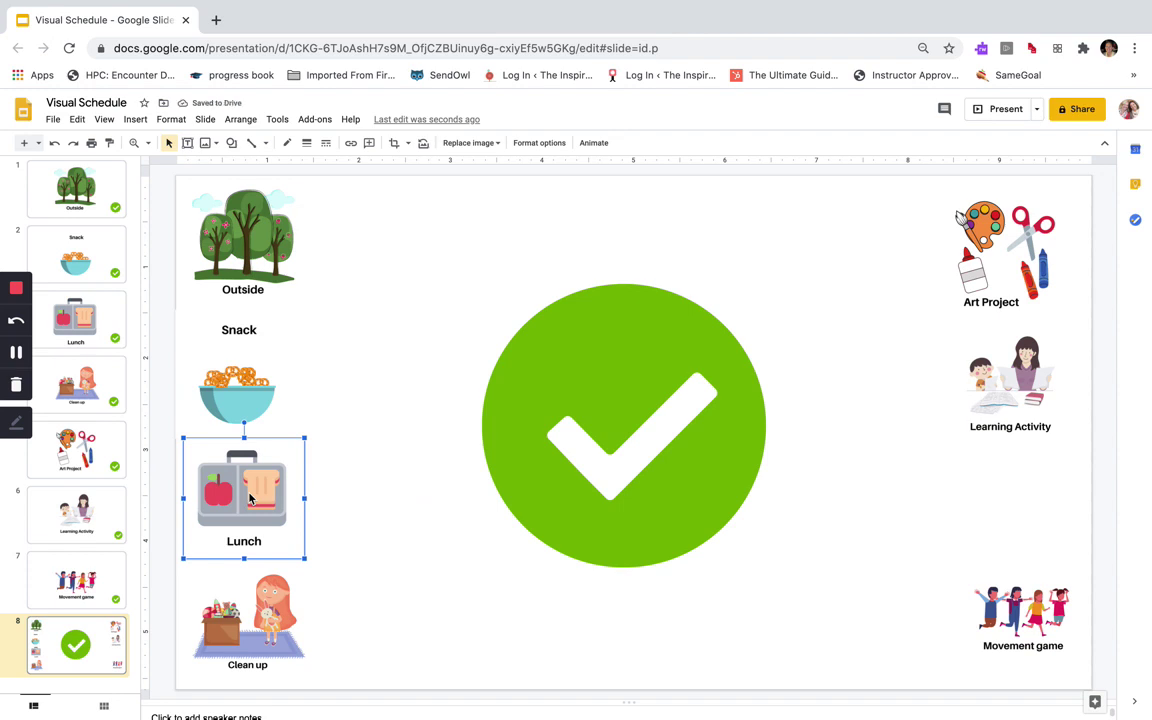
key(ctrl+k)
click(265, 618)
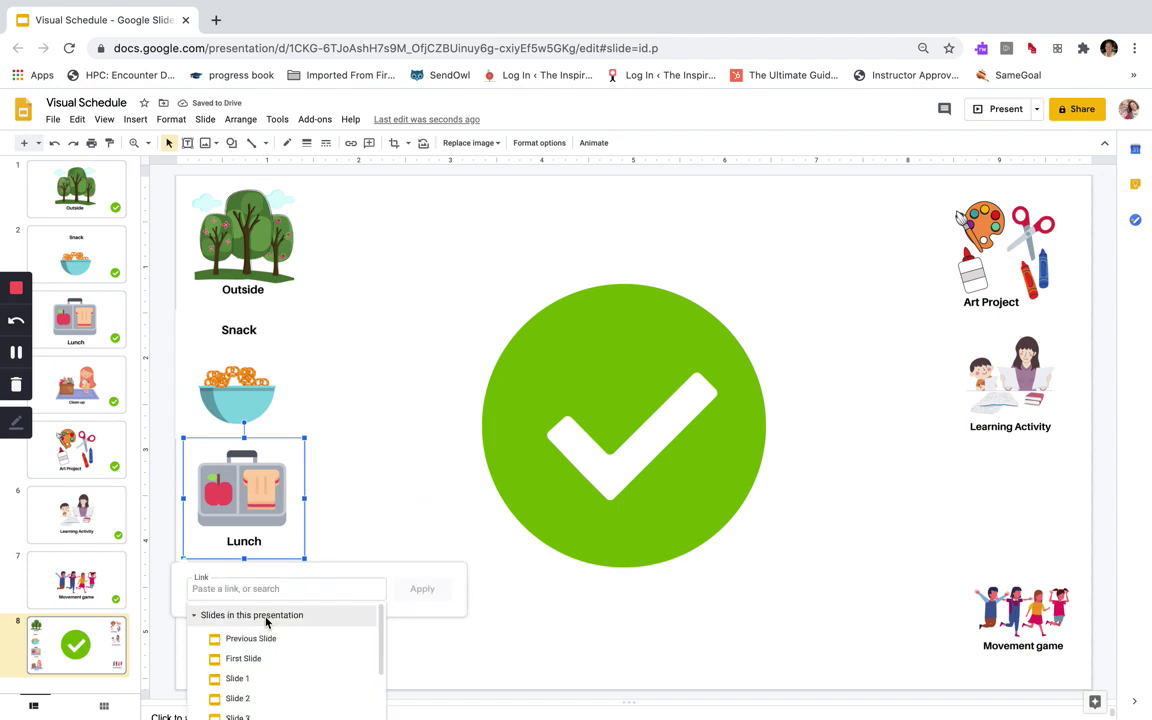
scroll(265, 620, down, 1)
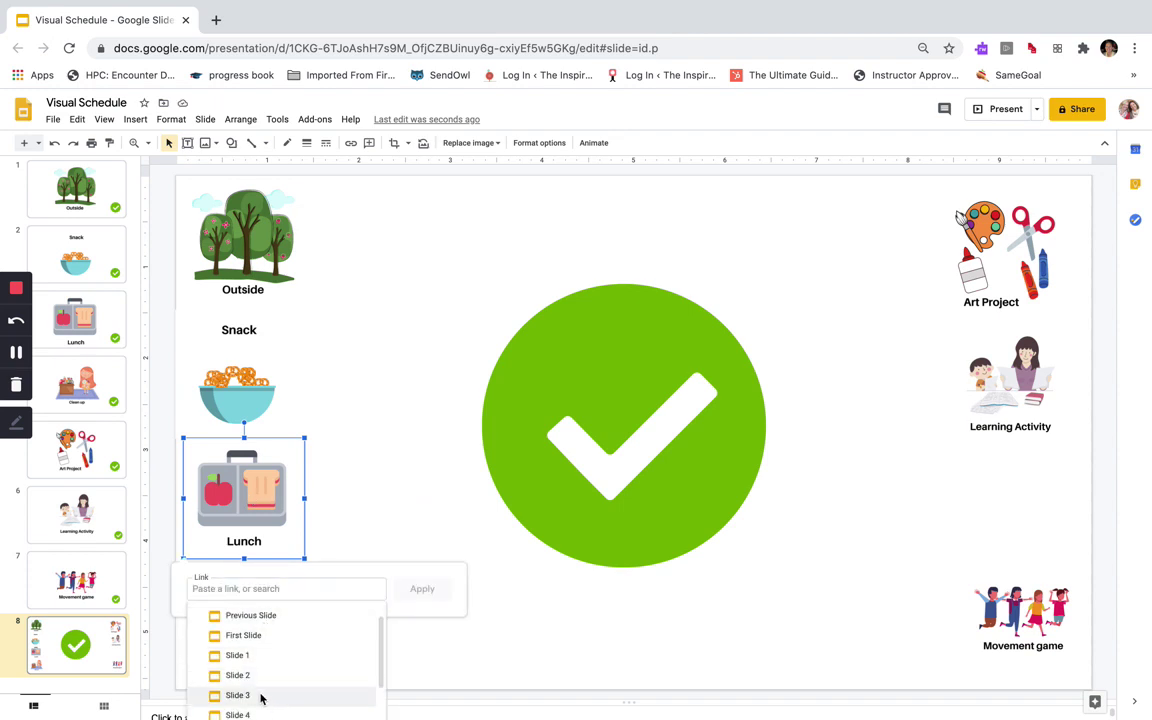
click(265, 694)
click(422, 589)
Link the Clean up card to Slide 4
click(249, 628)
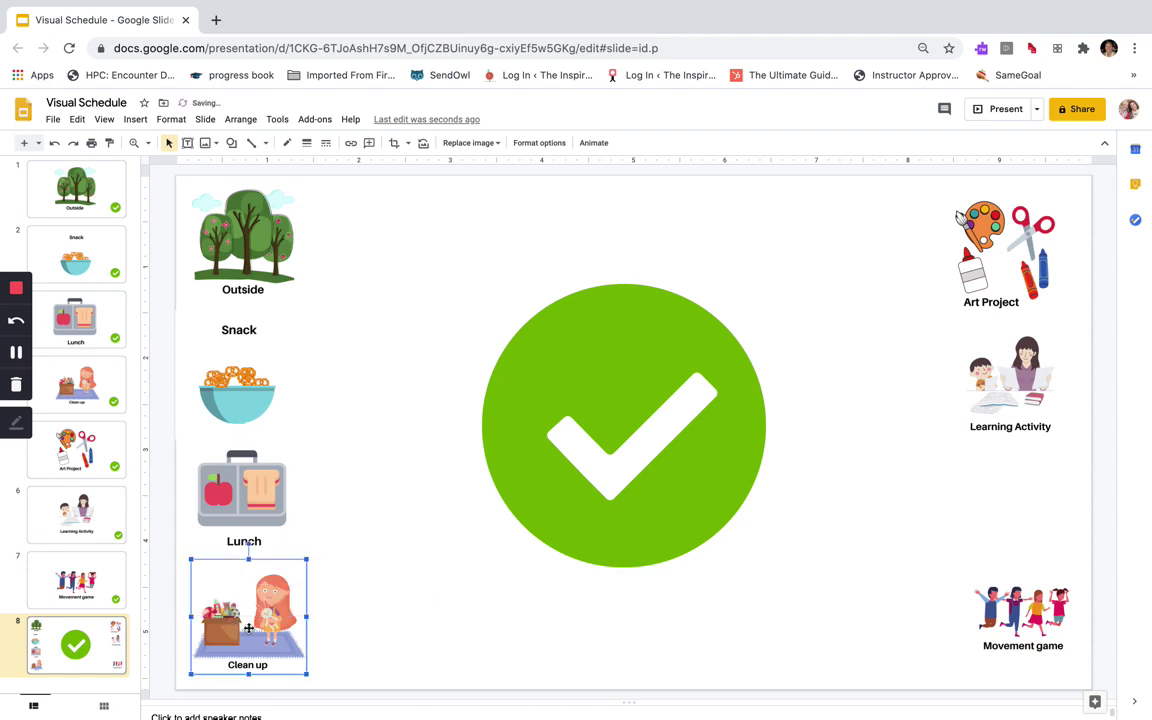
key(ctrl+k)
click(257, 665)
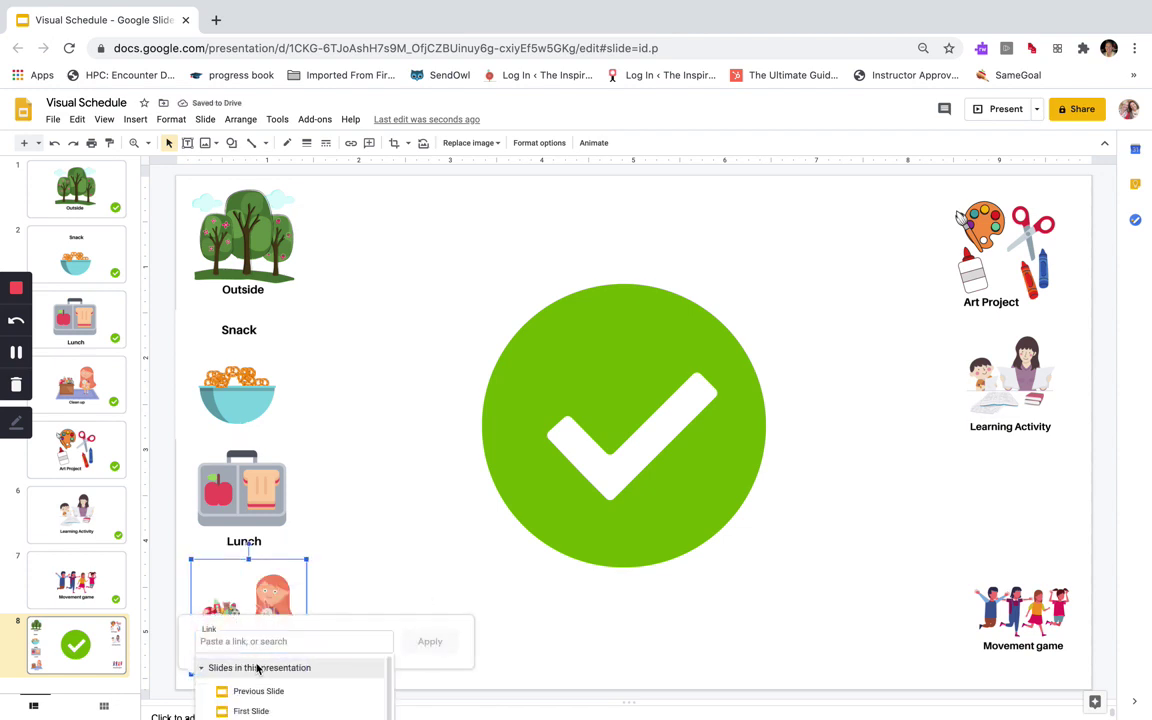
scroll(260, 680, down, 2)
click(260, 679)
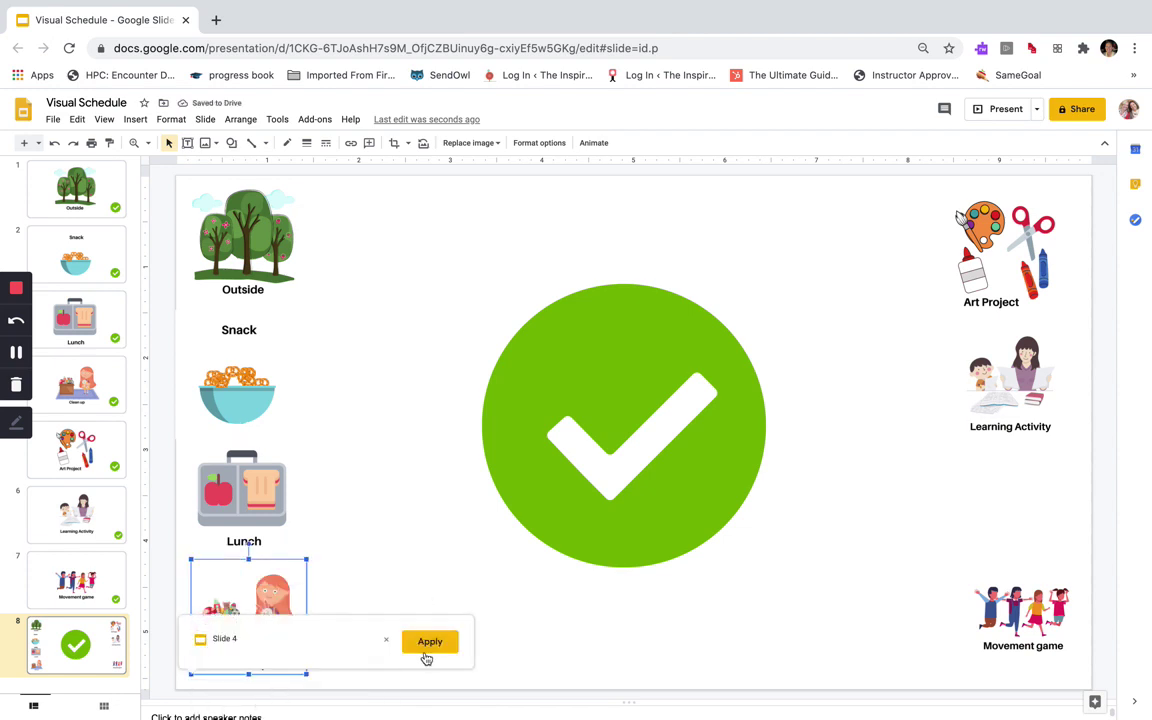
click(428, 644)
click(1005, 257)
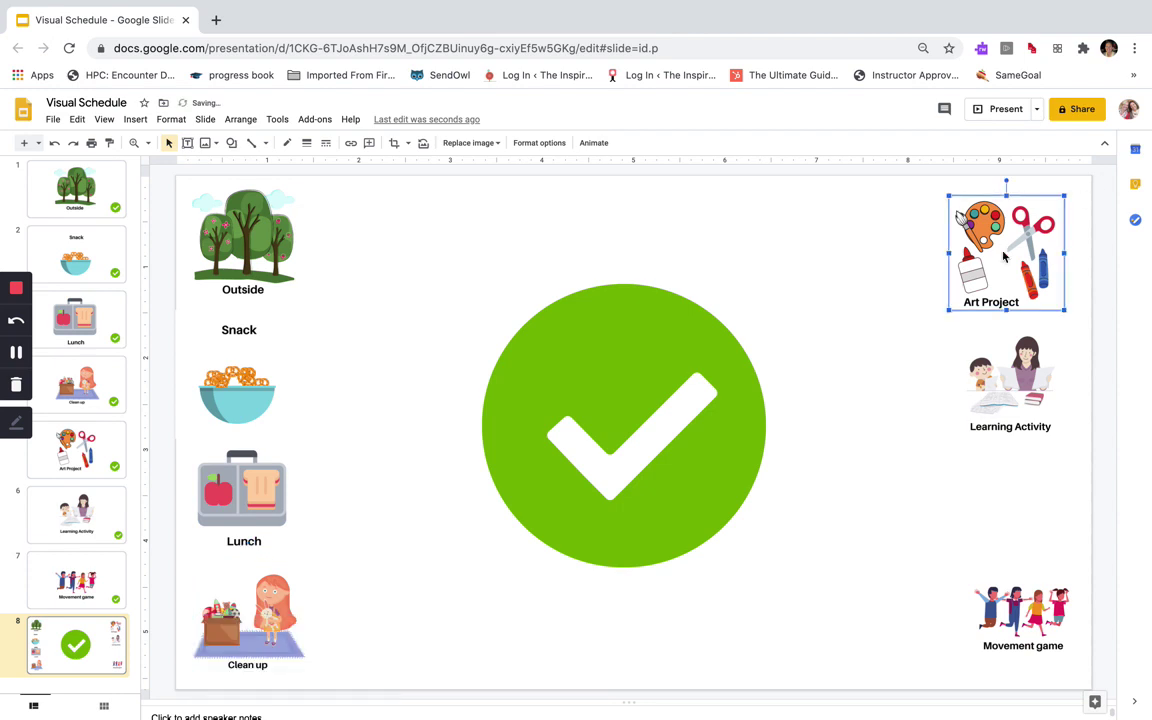
Link the Art Project image to Slide 5
key(ctrl+k)
click(950, 366)
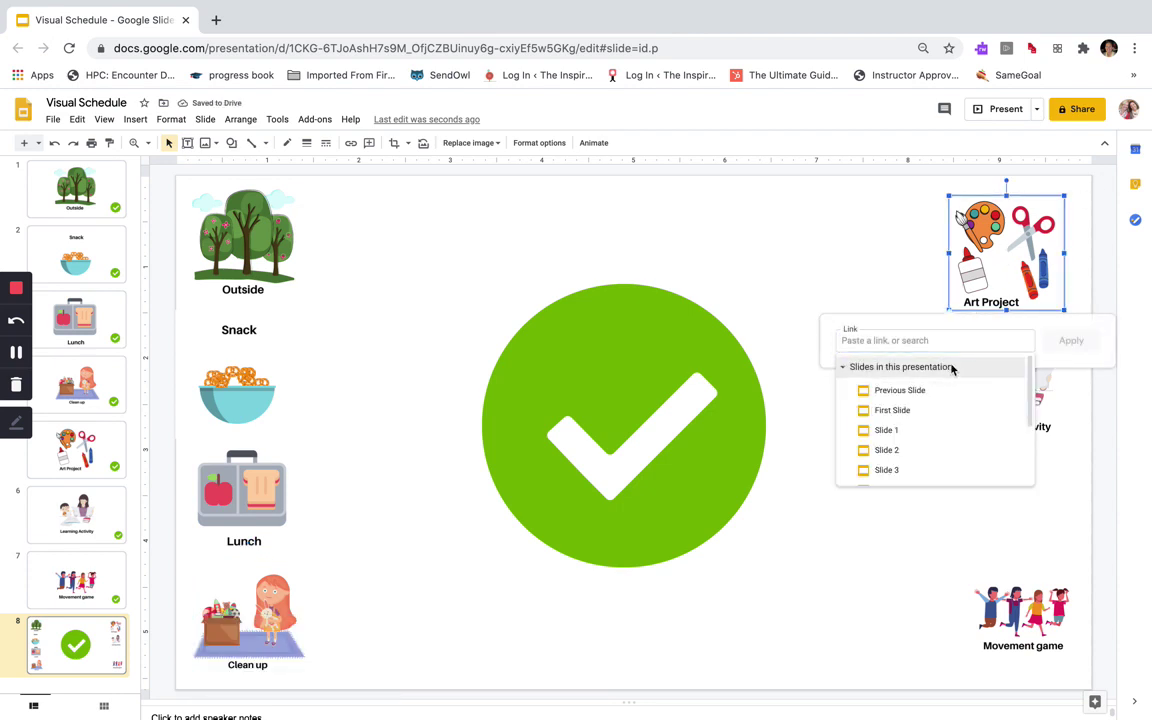
scroll(903, 455, down, 2)
click(897, 470)
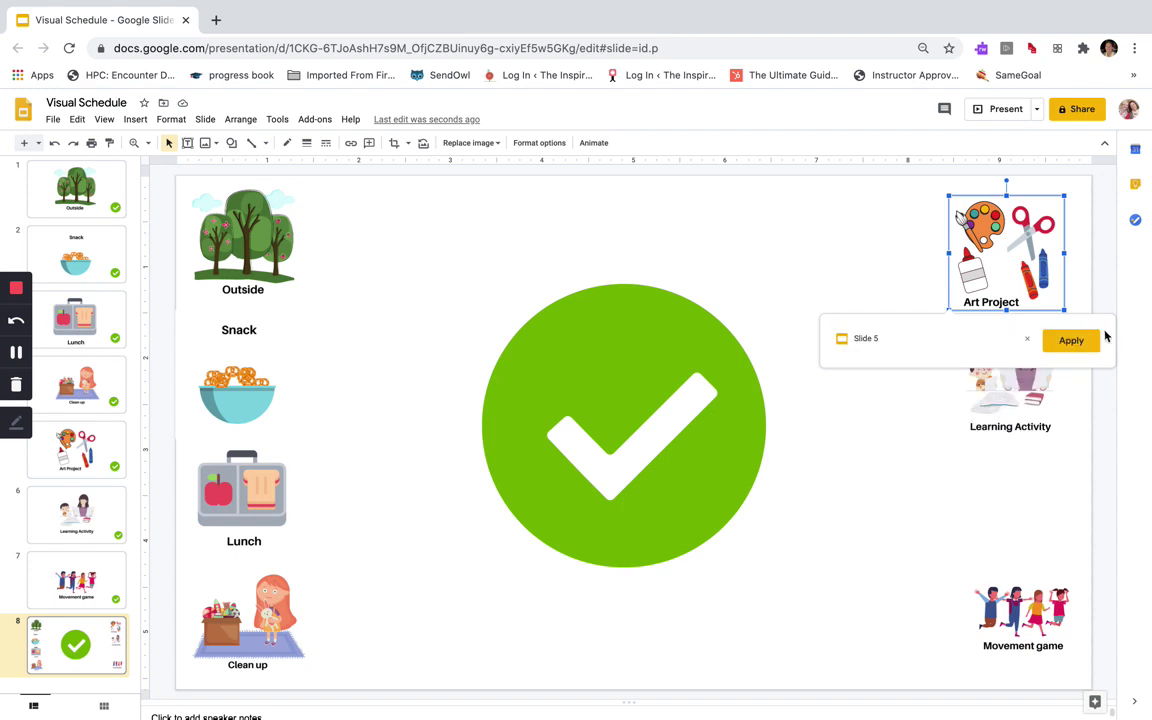
click(1071, 340)
Link the Learning Activity image to Slide 6
click(1004, 396)
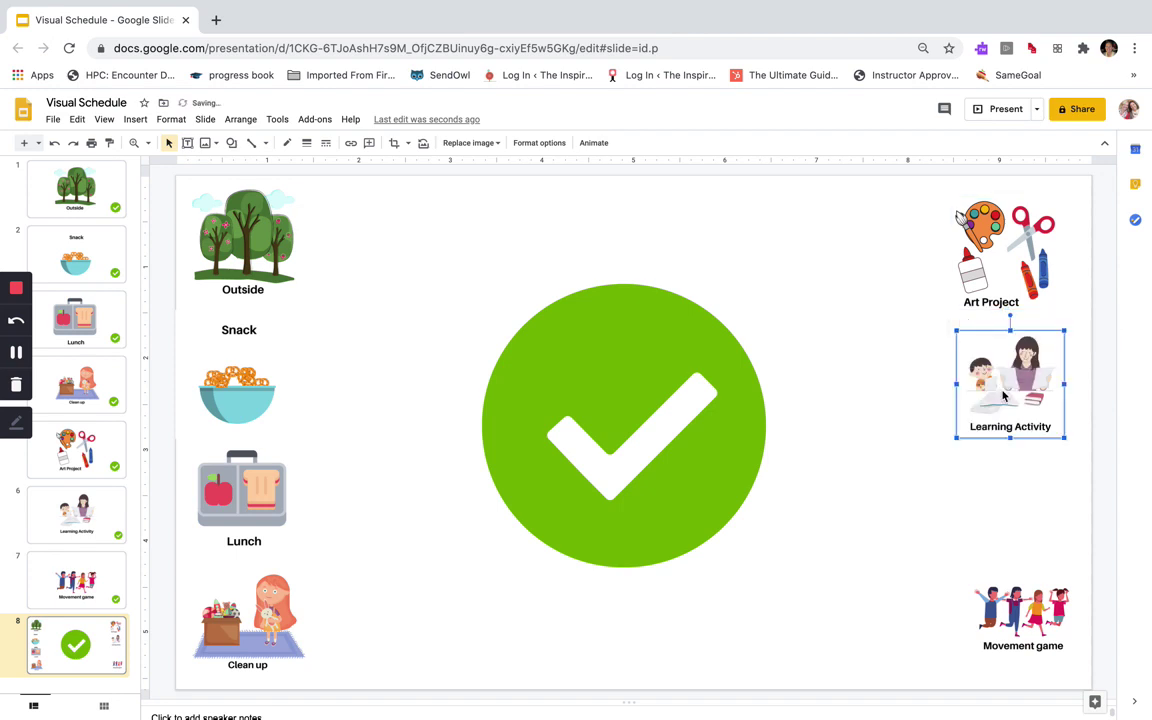
key(ctrl+k)
click(895, 490)
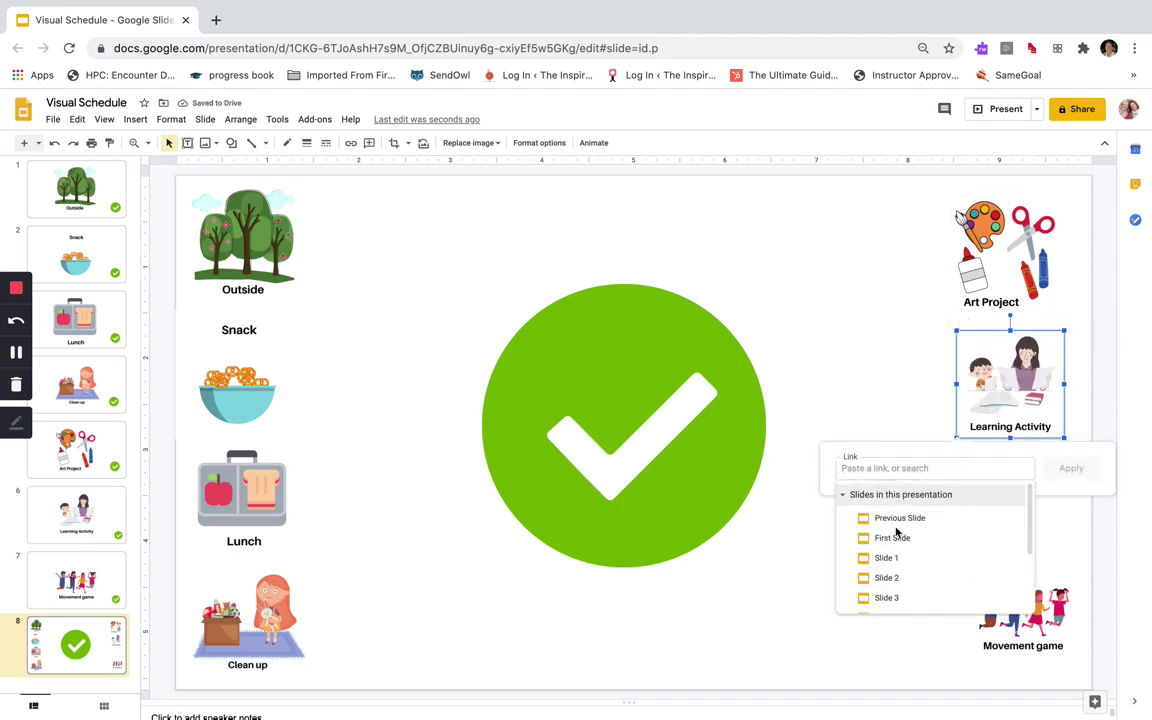
scroll(900, 540, down, 3)
click(900, 558)
click(1071, 468)
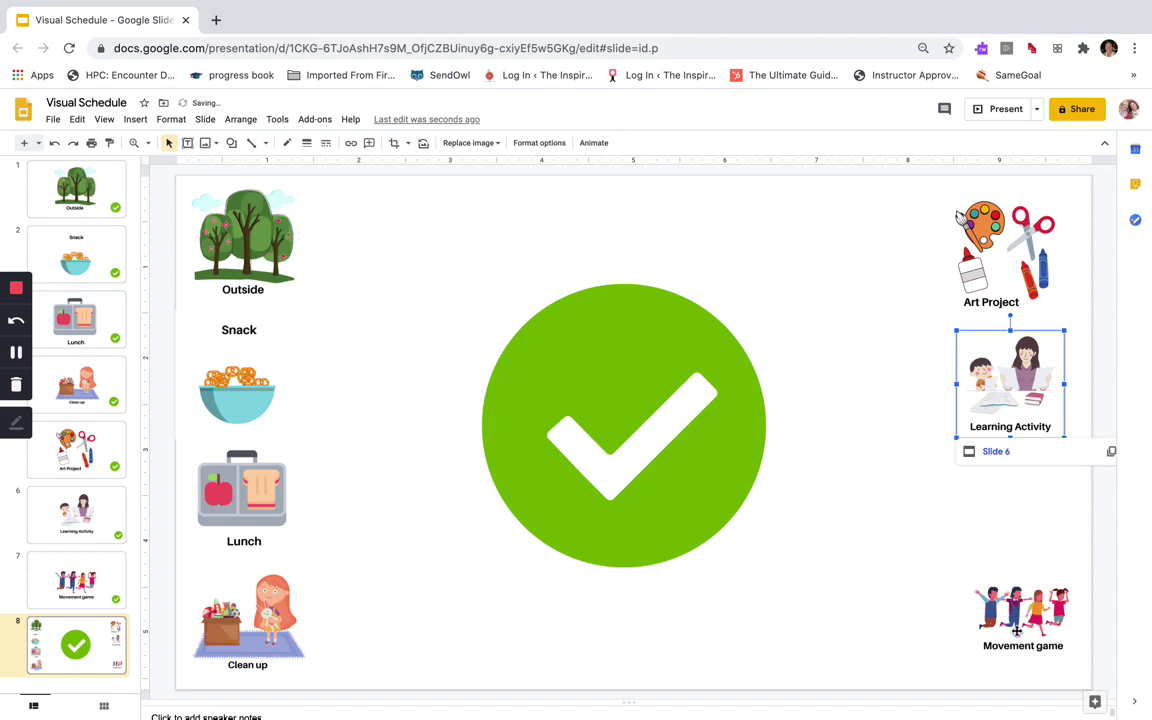
Move the Movement game image up under the Learning Activity image
click(1016, 630)
key(ctrl+k)
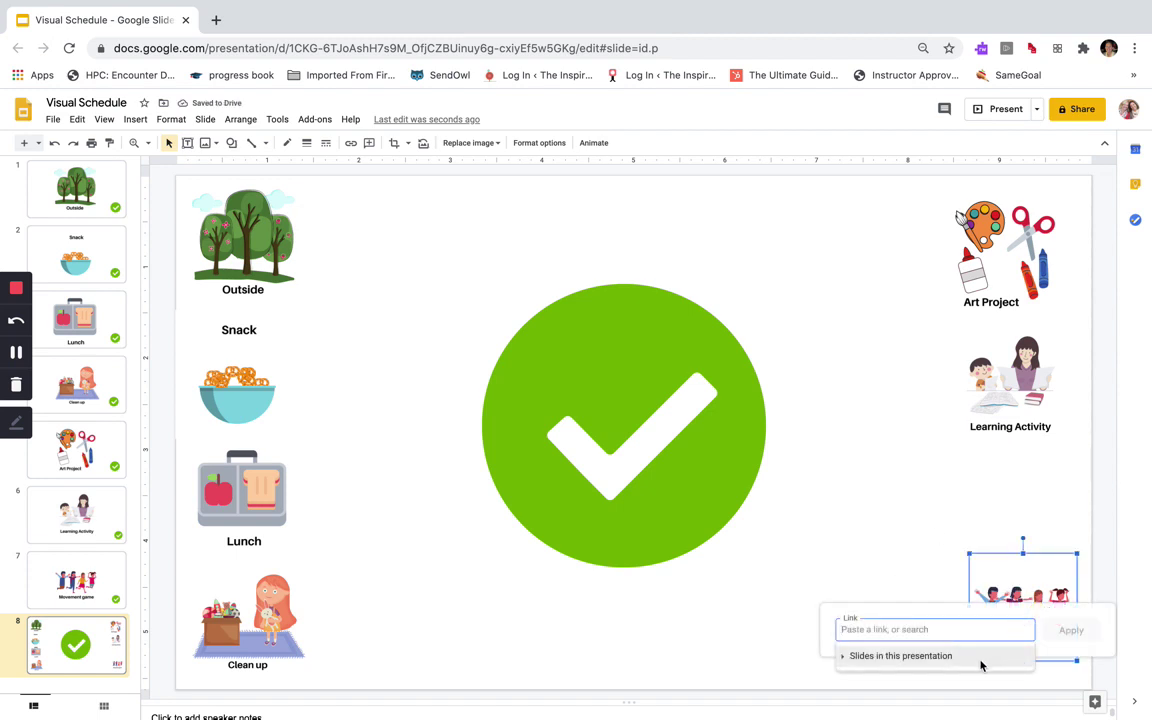
click(979, 660)
scroll(990, 675, down, 3)
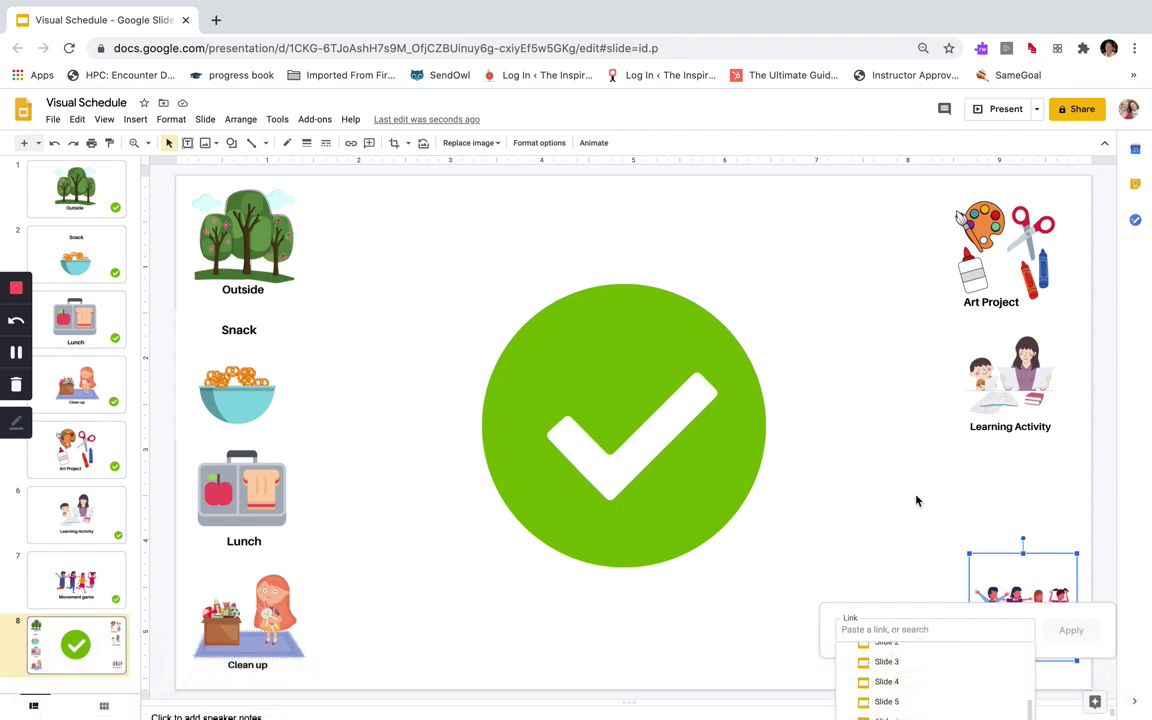
click(942, 549)
drag(1010, 590, 996, 512)
Link the Movement game image to Slide 7
key(ctrl+k)
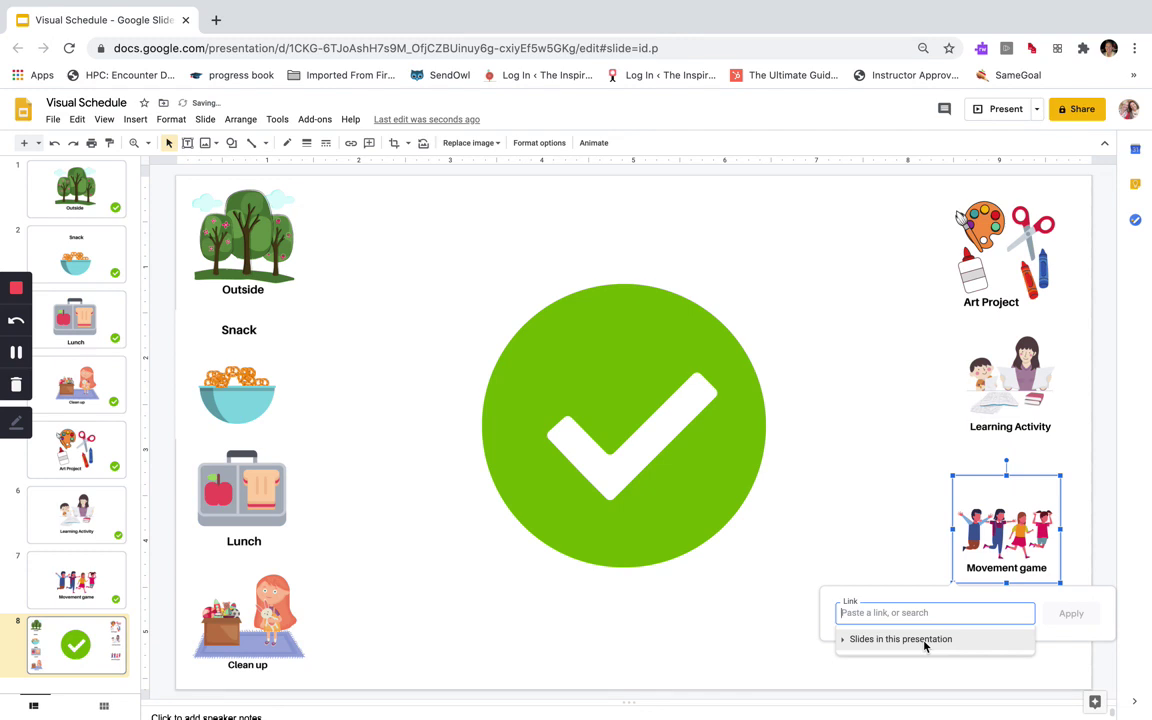
click(900, 639)
scroll(920, 690, down, 3)
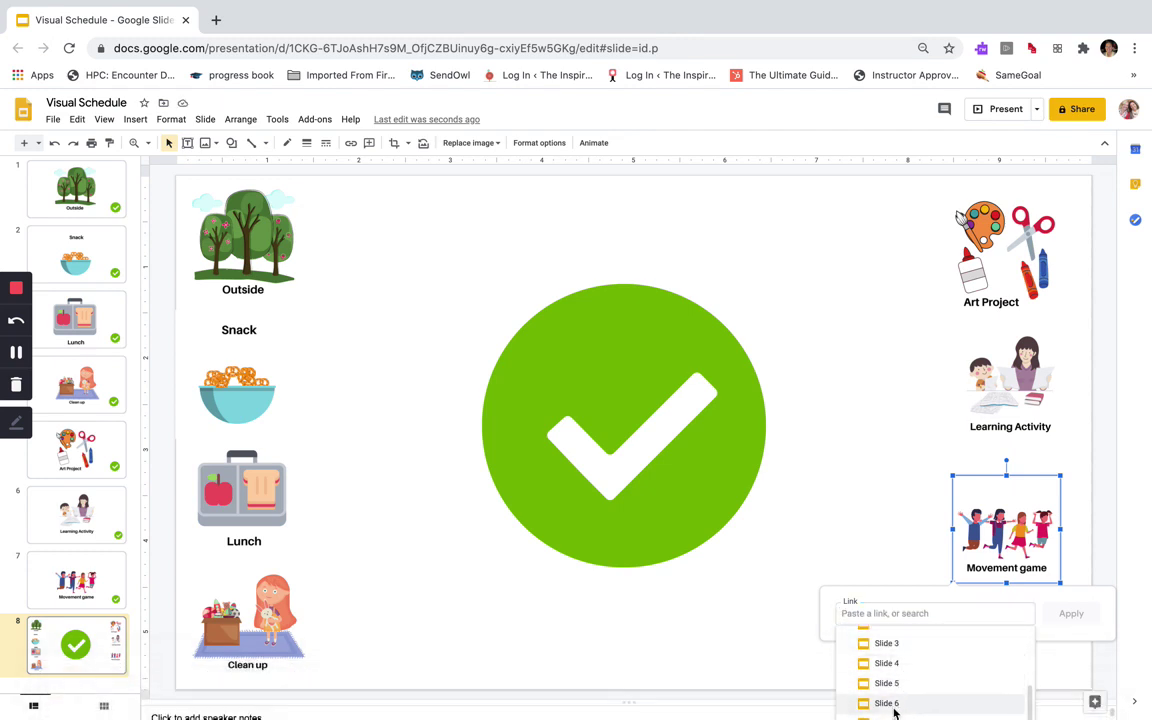
click(893, 715)
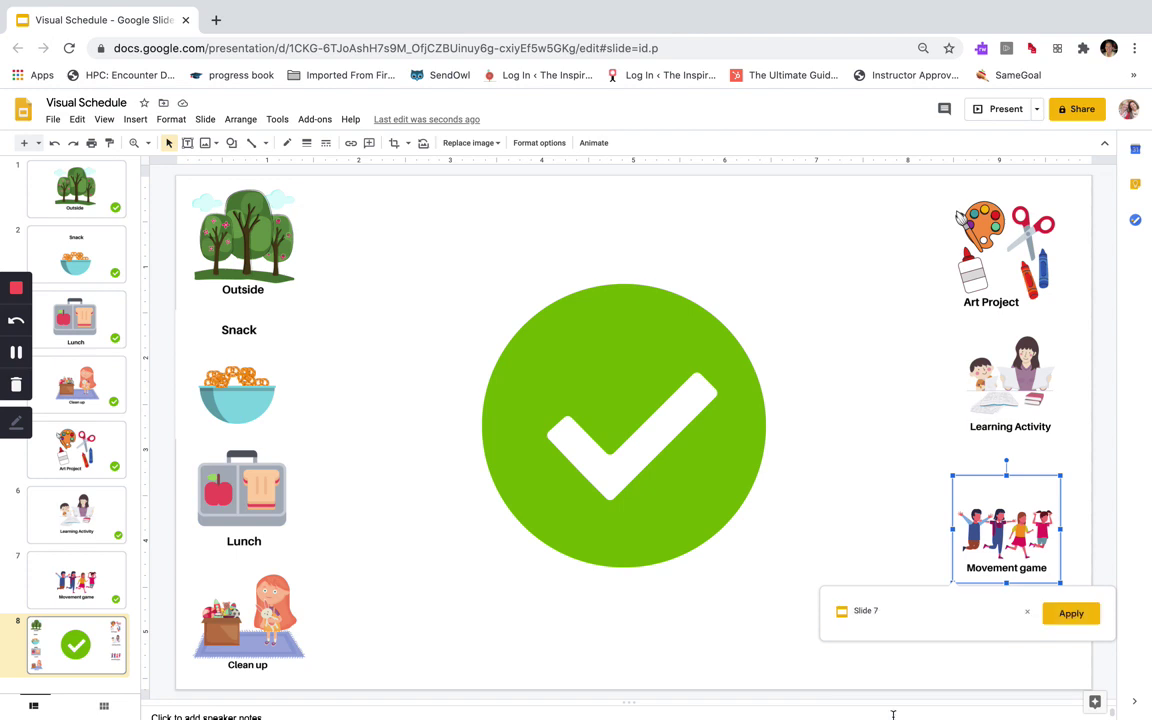
click(1082, 608)
click(895, 617)
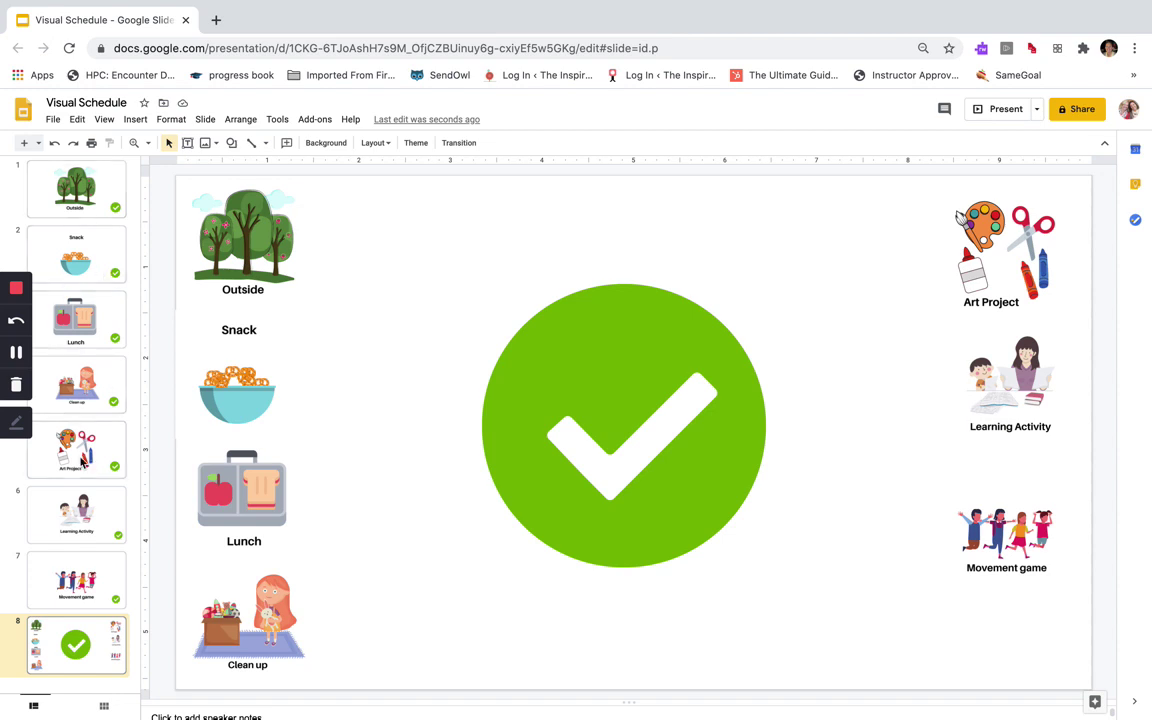
Show slide 5, Art Project, from the filmstrip
click(93, 465)
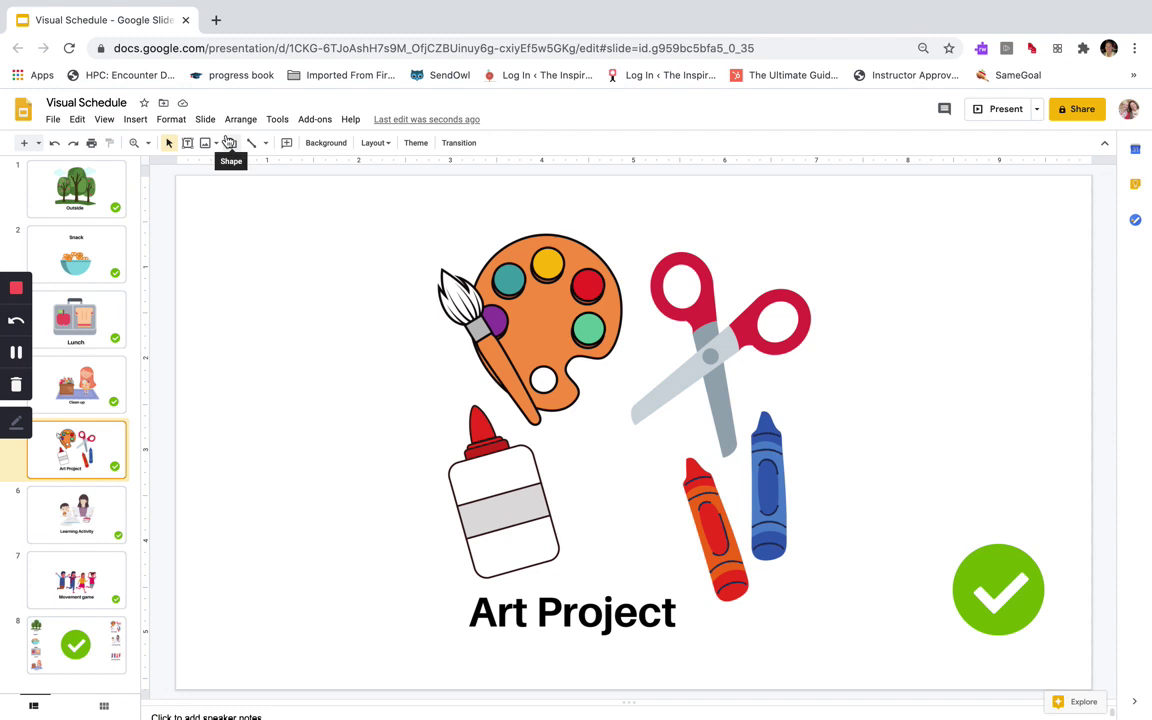
Present the Art Project slide full screen, then exit back to the editor
click(1003, 109)
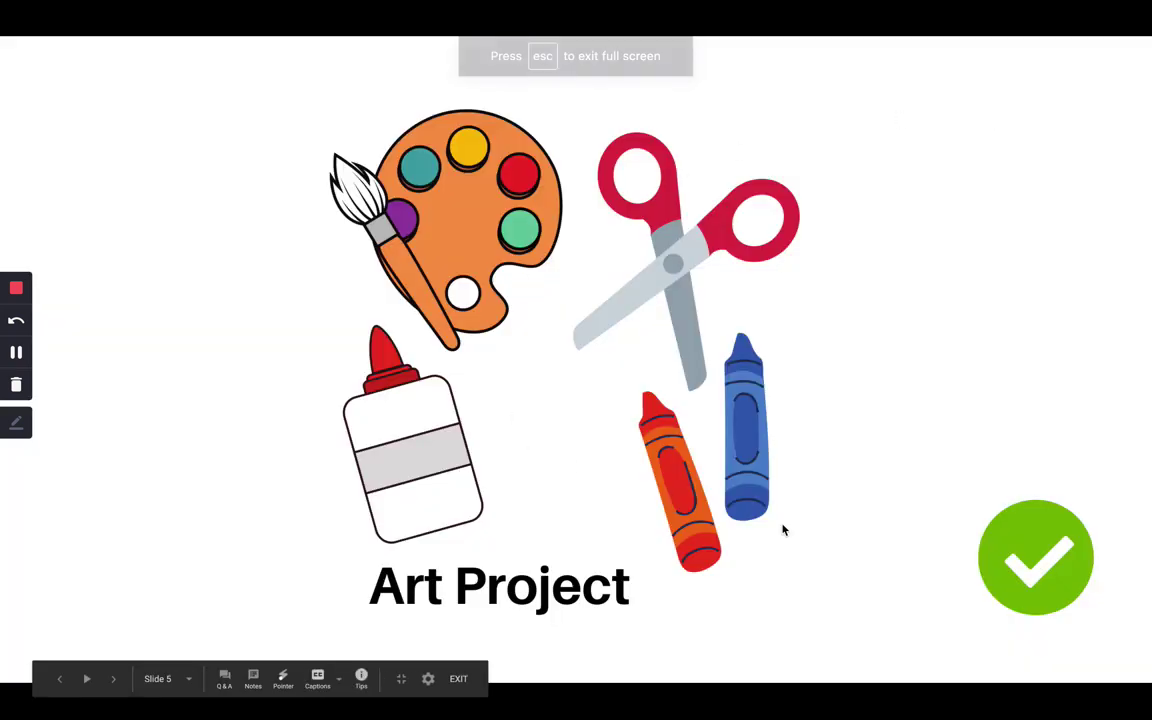
key(Escape)
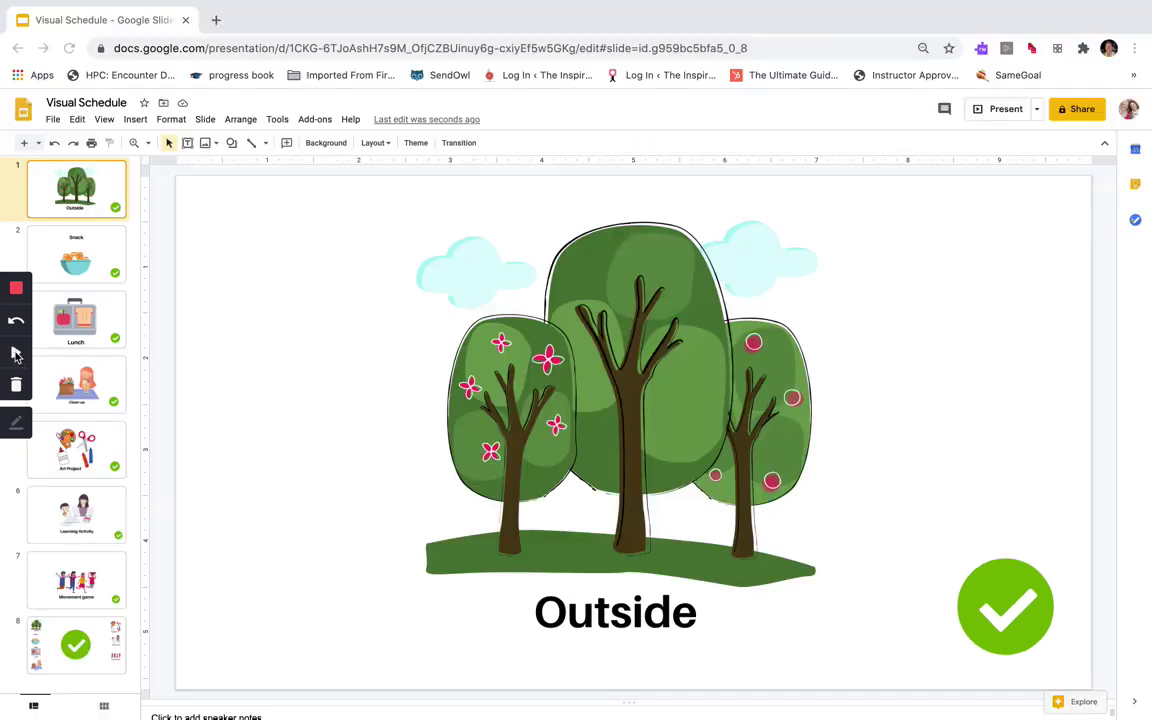
Link the Outside check mark to Slide 8, keeping it bottom-right, then go to Snack
click(1003, 614)
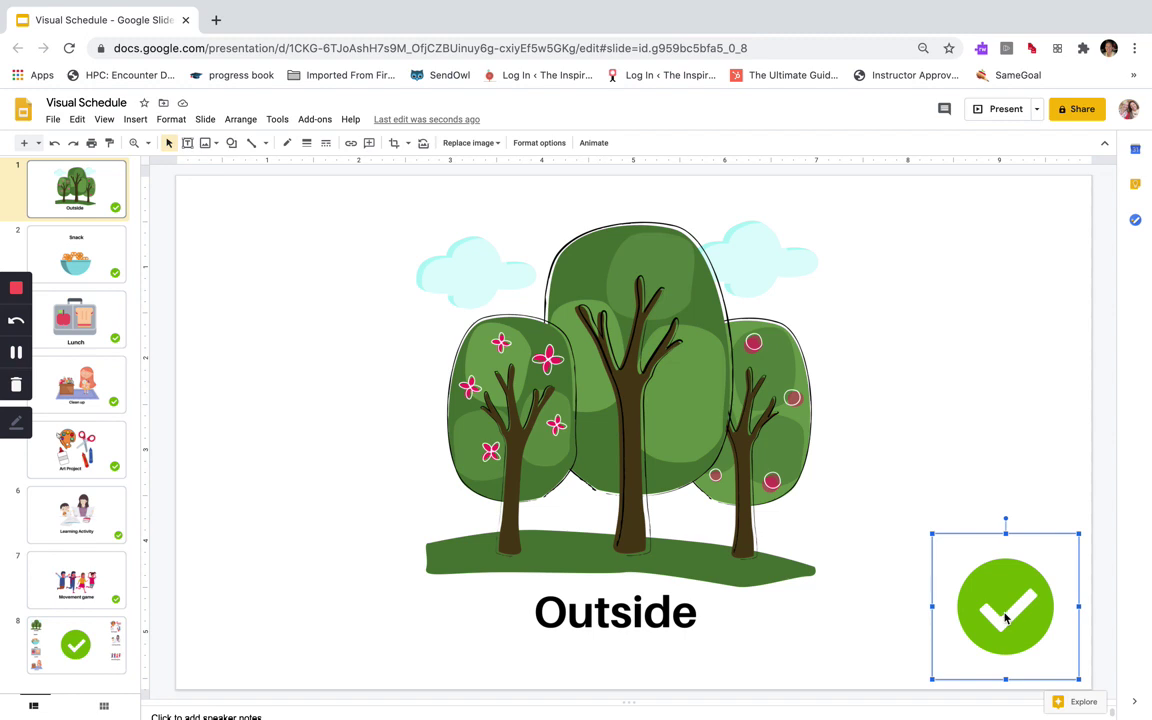
key(ctrl+k)
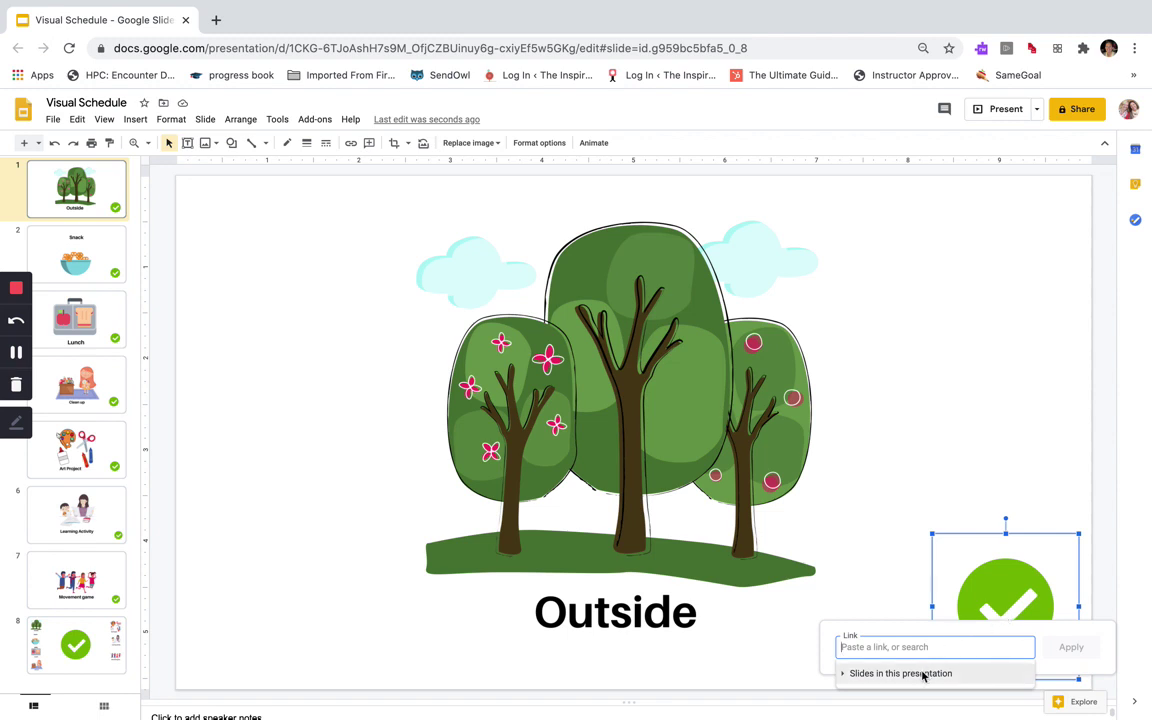
click(848, 527)
drag(1028, 612, 1003, 452)
key(ctrl+k)
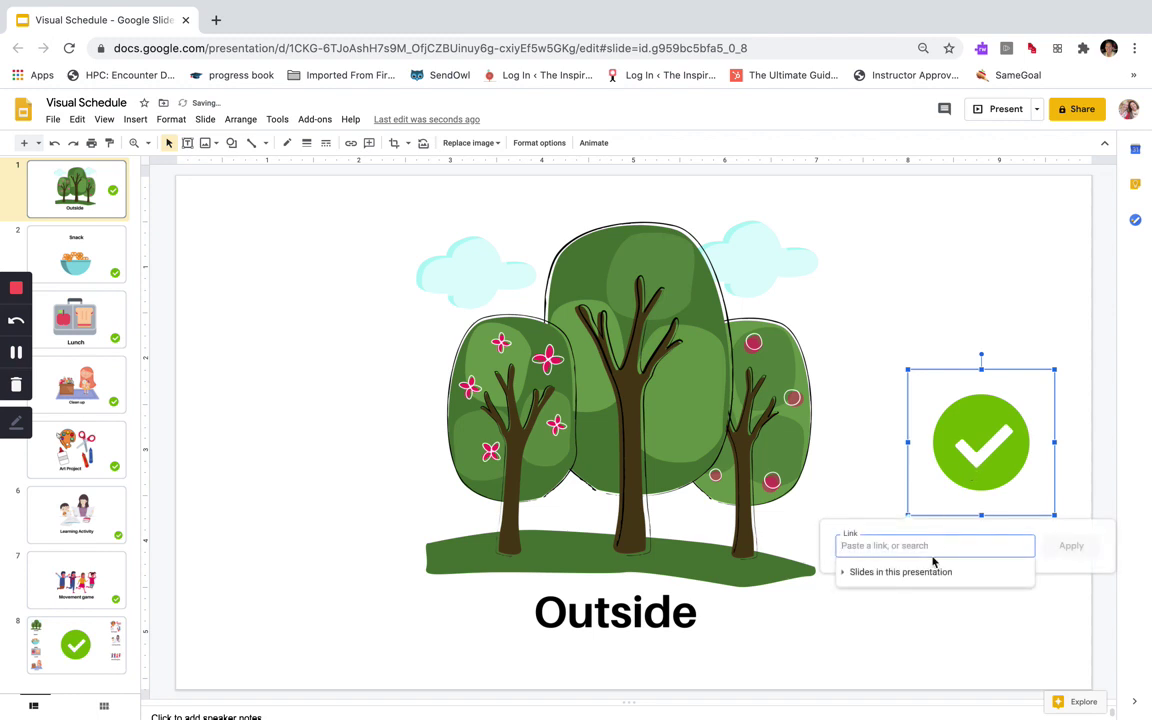
scroll(910, 668, down, 2)
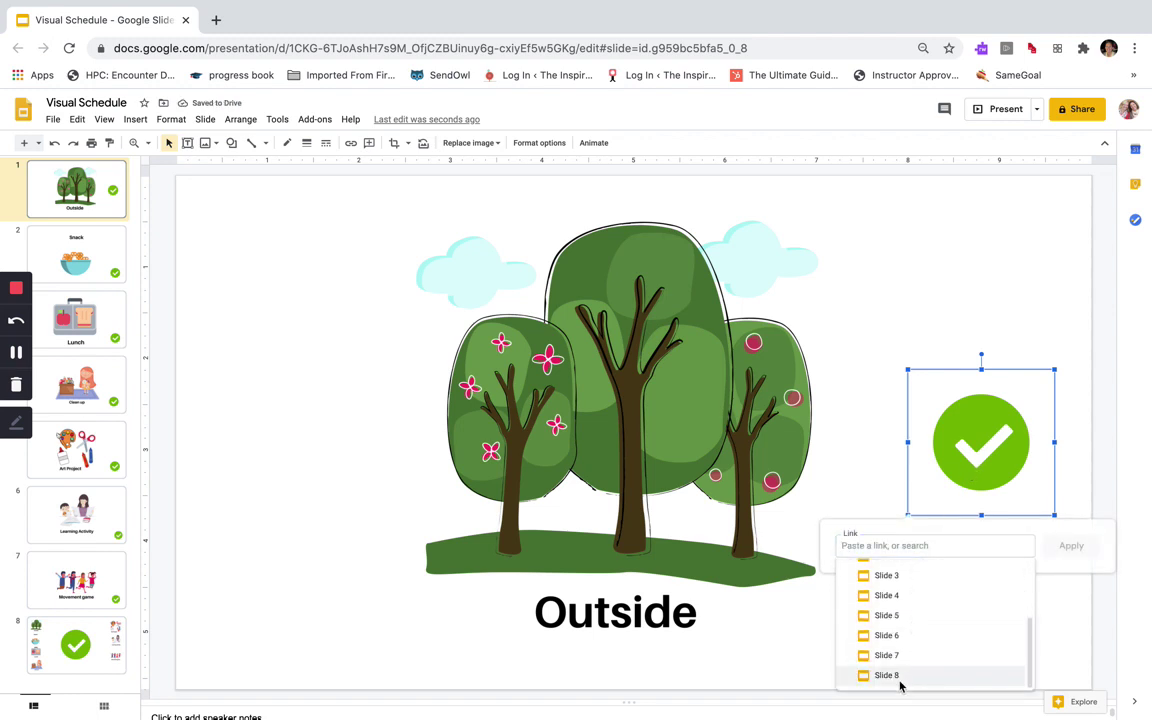
click(886, 675)
click(1071, 545)
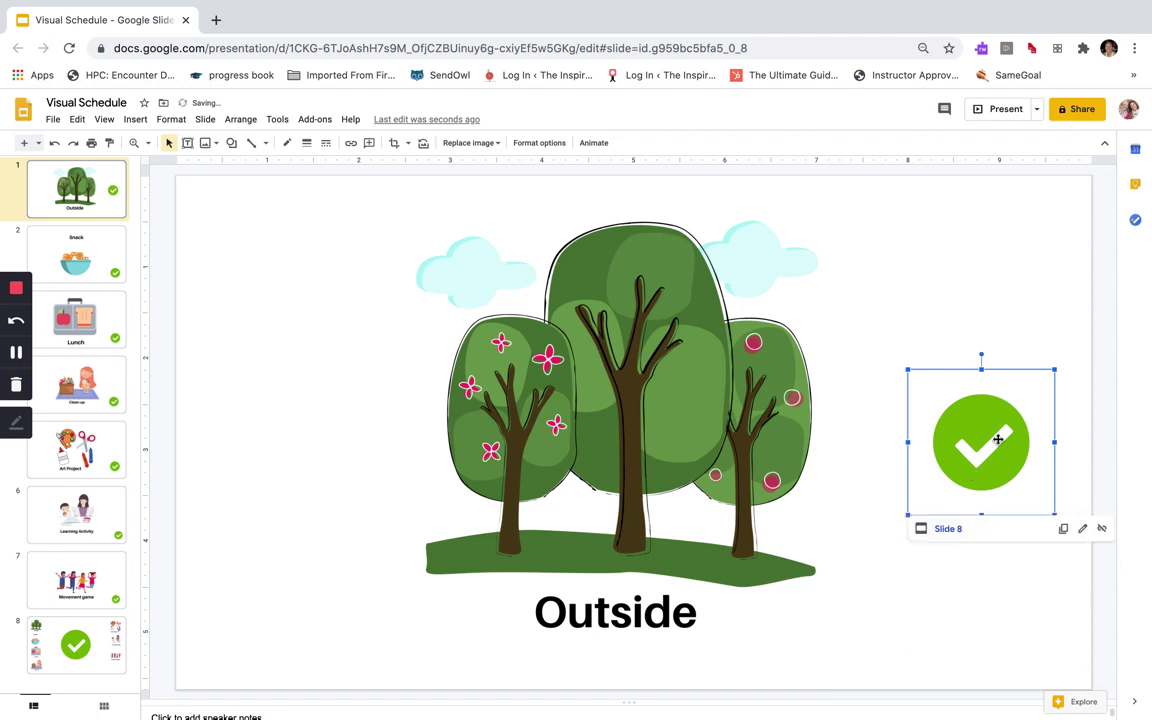
drag(997, 467, 1007, 610)
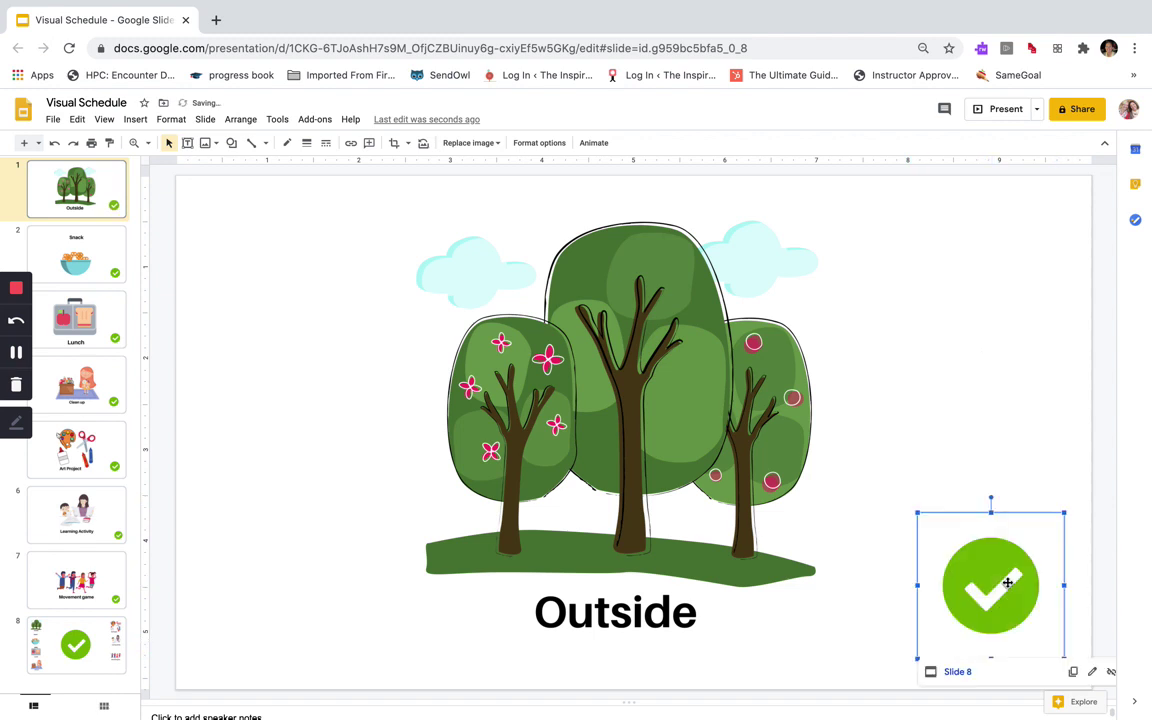
click(70, 240)
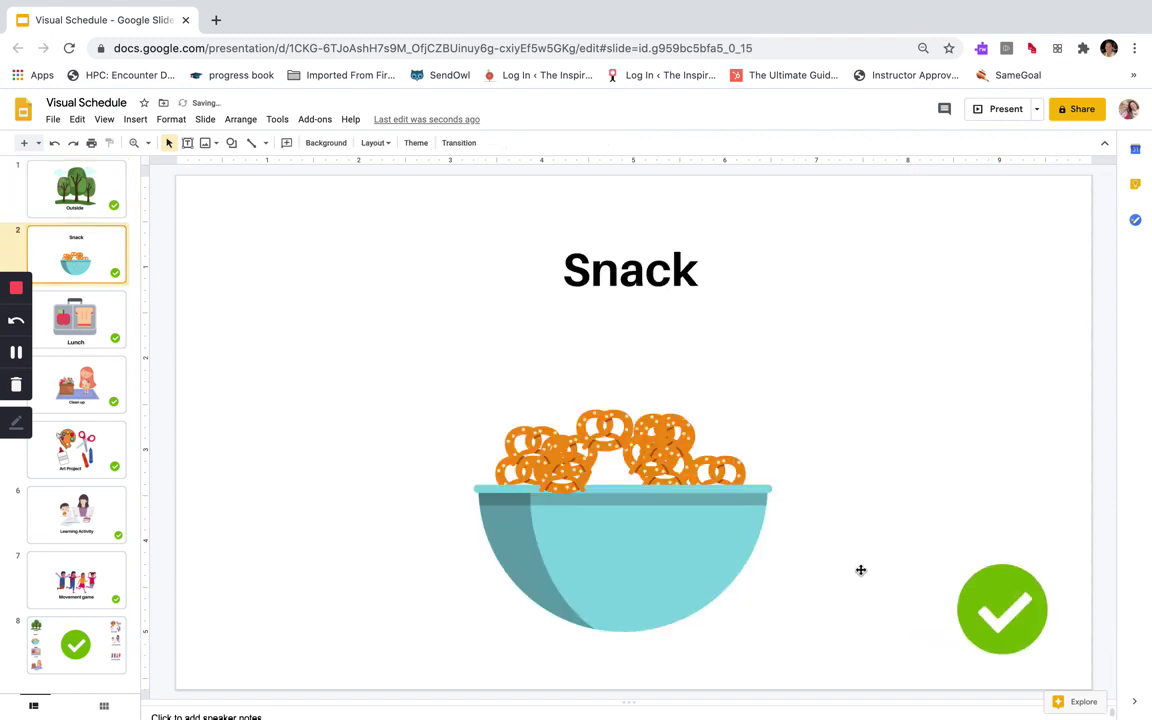
Select the Snack check mark and move it higher after an abandoned link attempt
click(972, 620)
key(super+k)
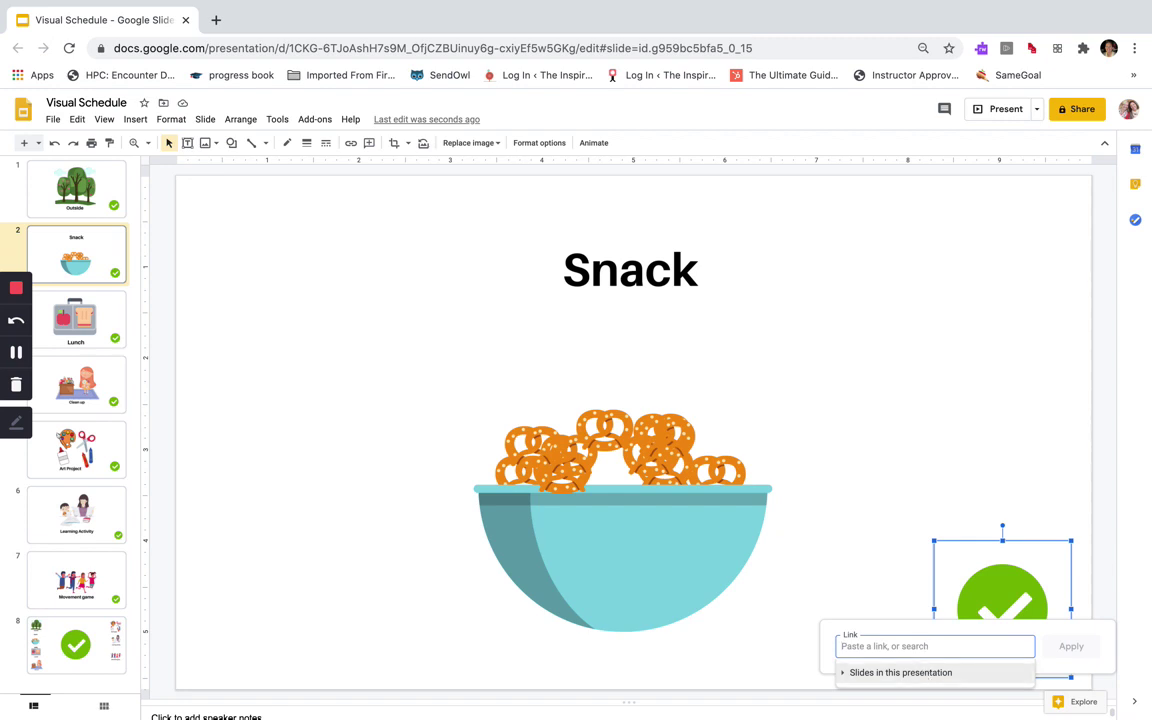
text(8)
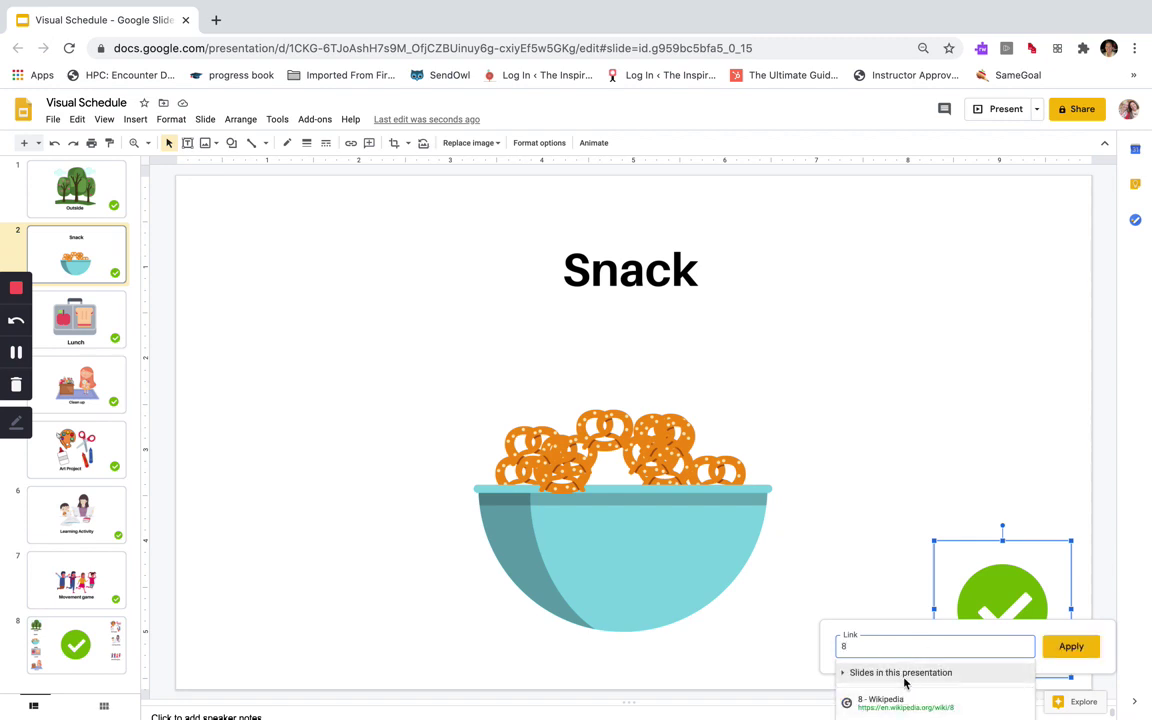
key(BackSpace)
click(901, 673)
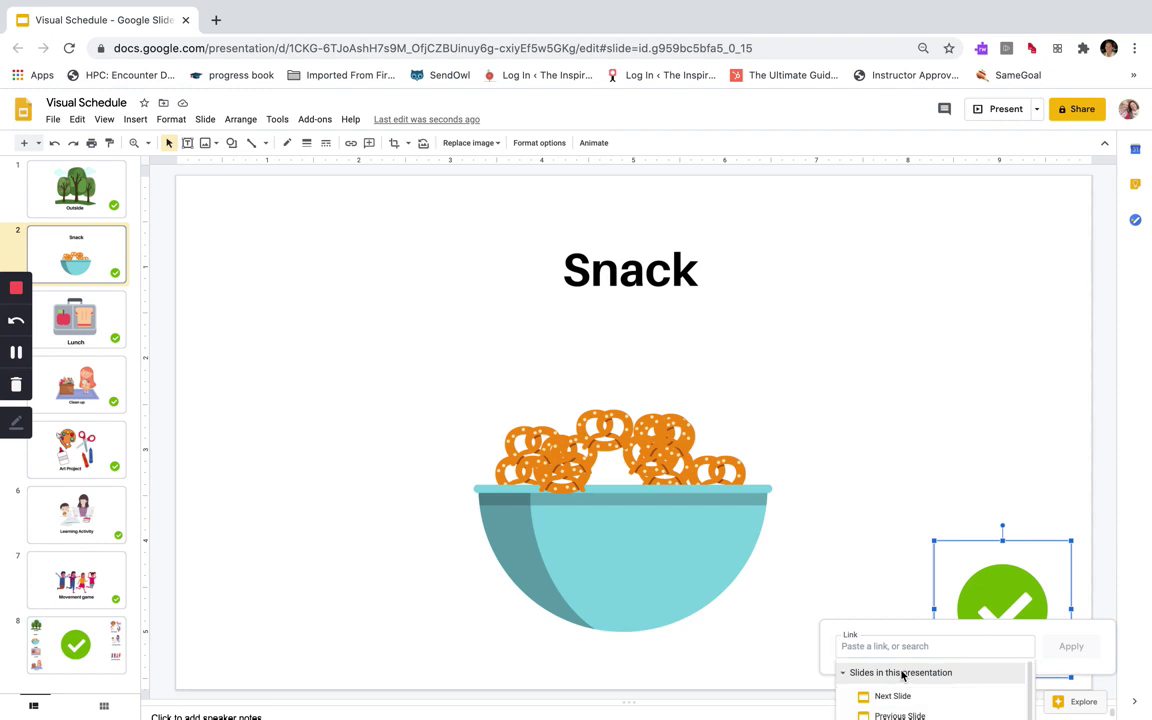
scroll(901, 688, down, 2)
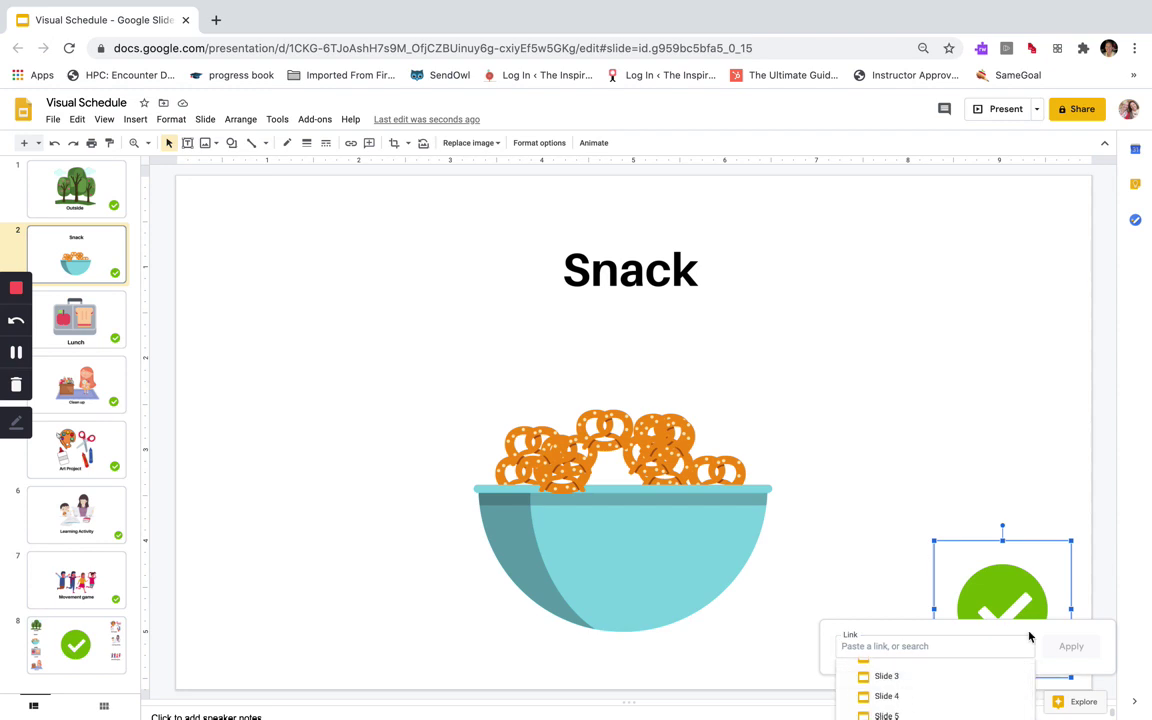
click(1022, 597)
drag(1022, 597, 997, 459)
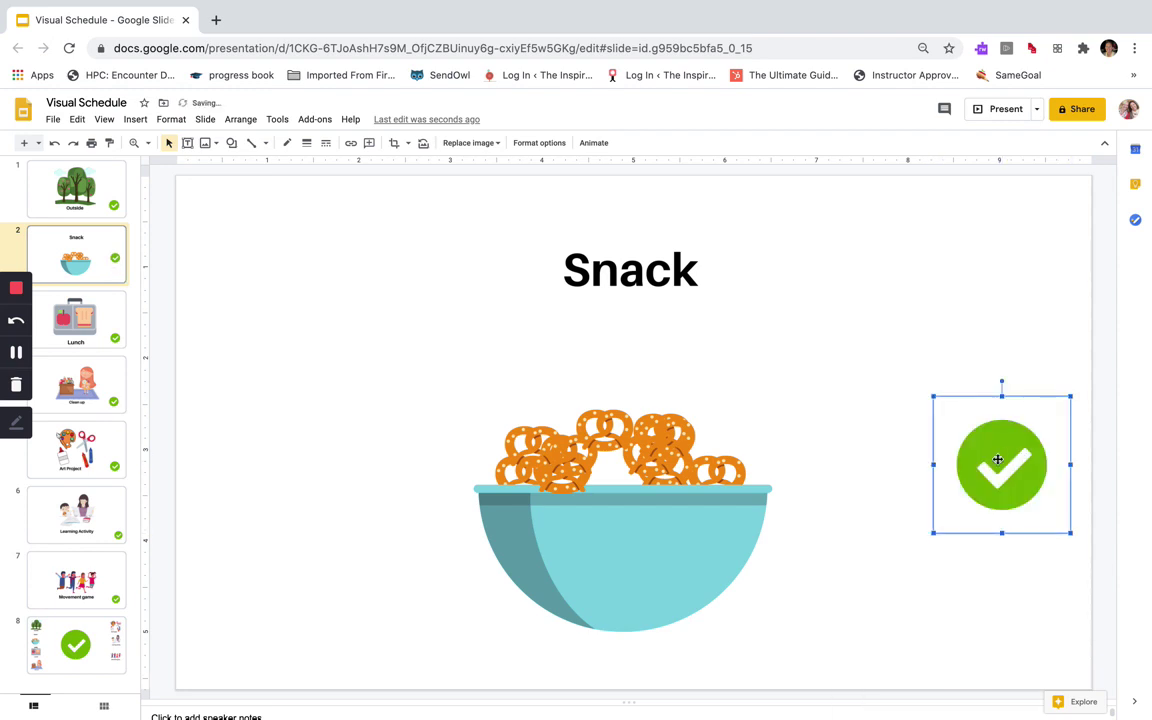
Link the Snack check mark to Slide 8 and return it near the bottom-right
key(ctrl+k)
click(877, 591)
scroll(879, 632, down, 5)
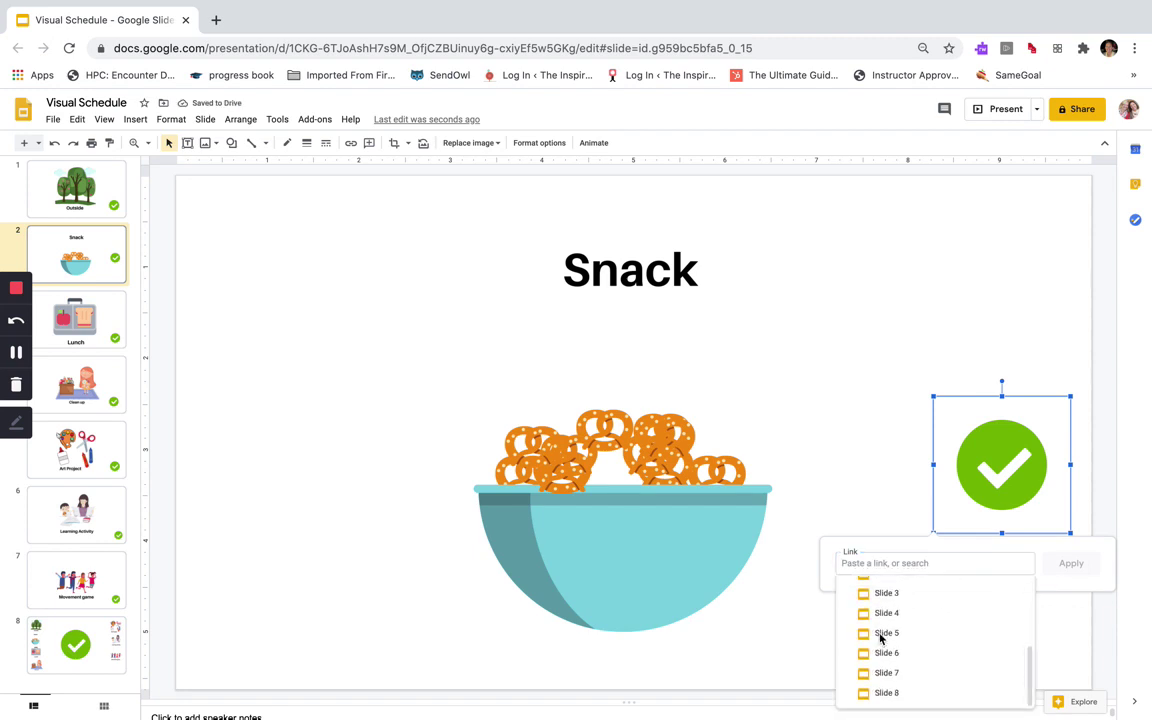
click(889, 692)
click(1067, 563)
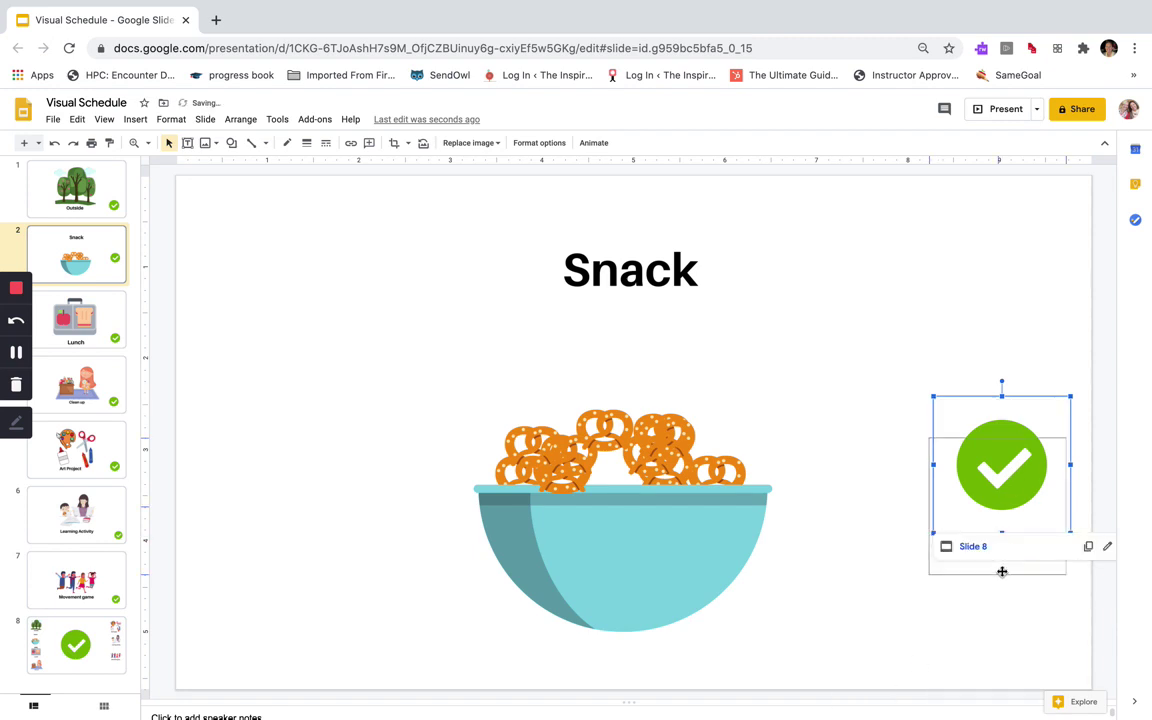
drag(1013, 474, 1003, 577)
Verify that the Movement game slide's check mark links to Slide 8
click(100, 295)
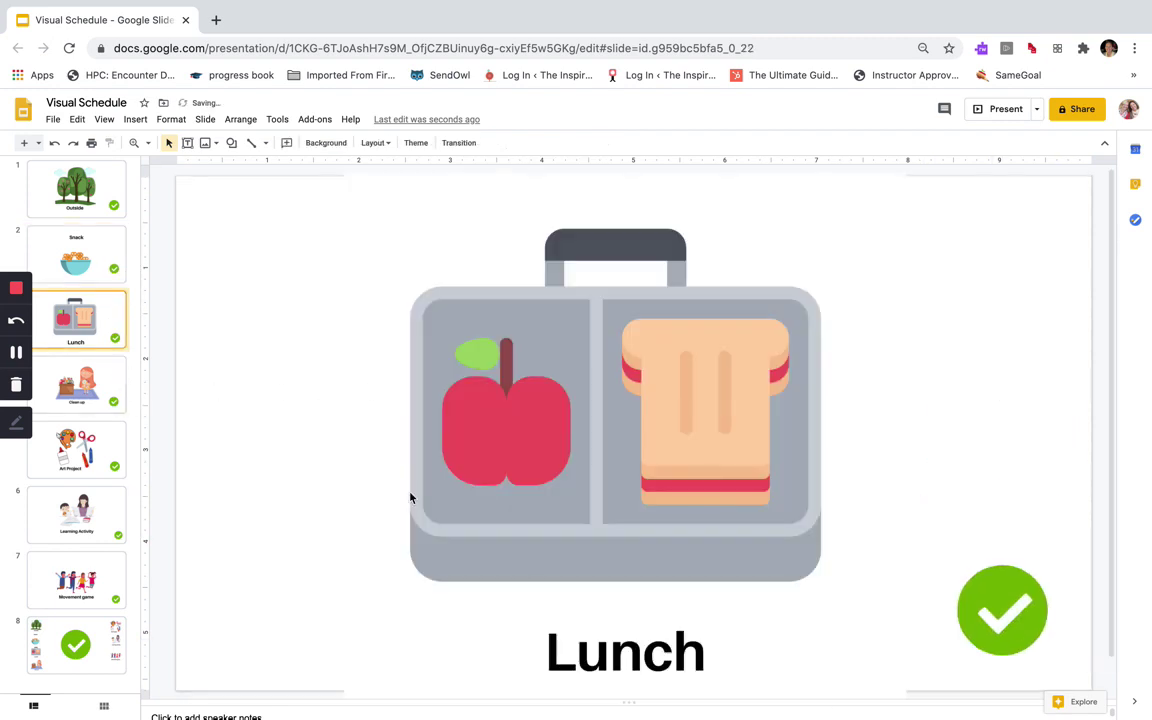
click(76, 580)
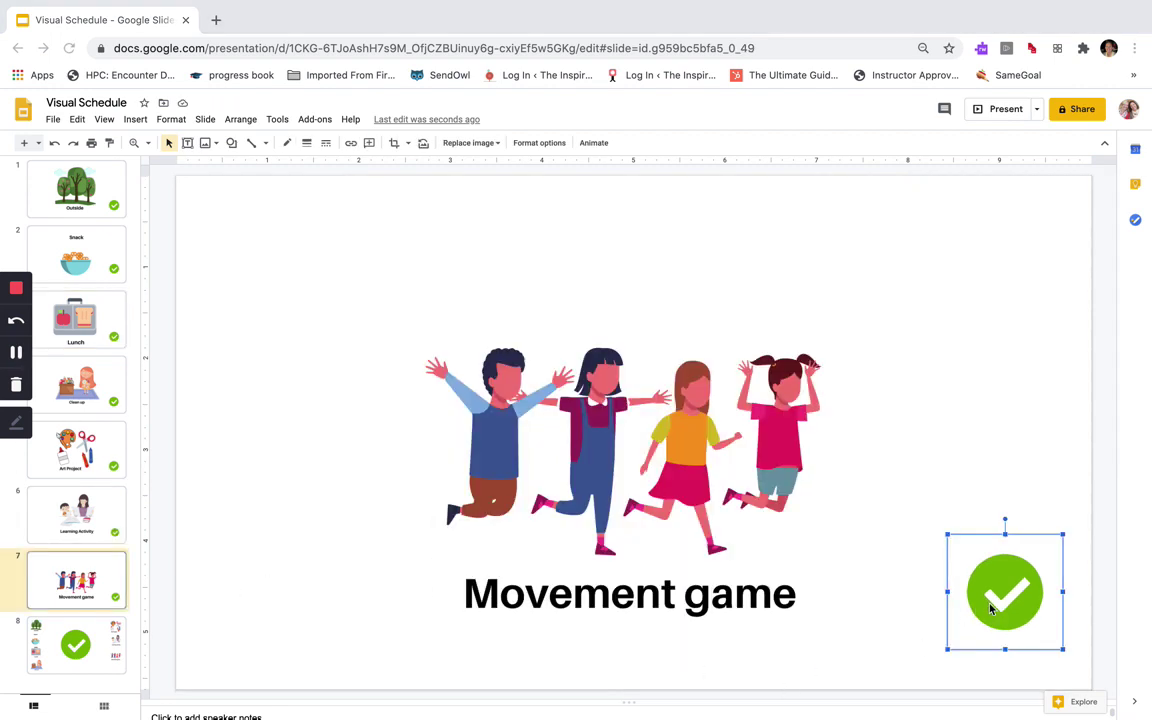
click(987, 530)
click(1022, 594)
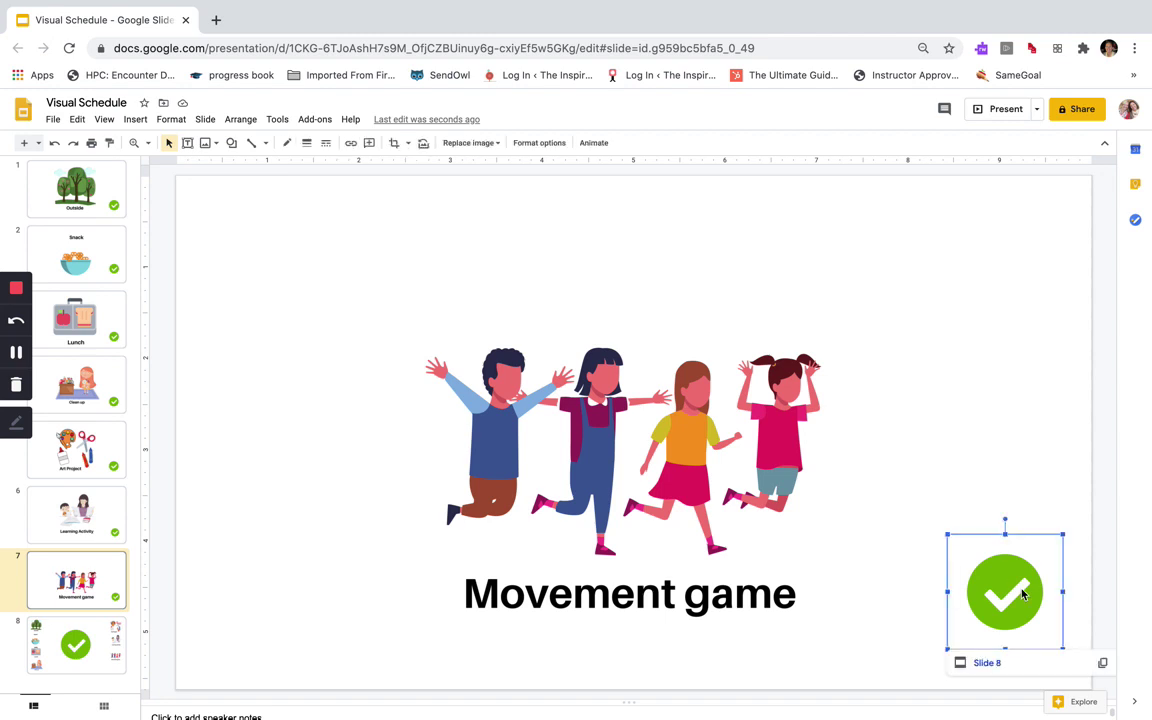